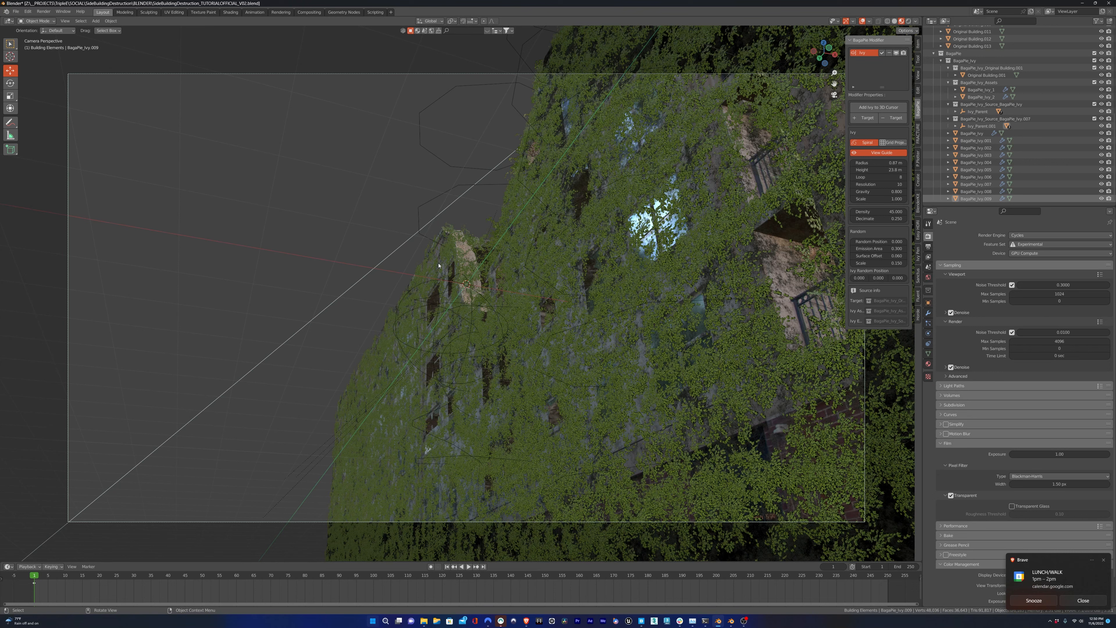
Enable the glossy and transmission direct, indirect and color passes plus the Cryptomatte object pass, and save the file
click(928, 257)
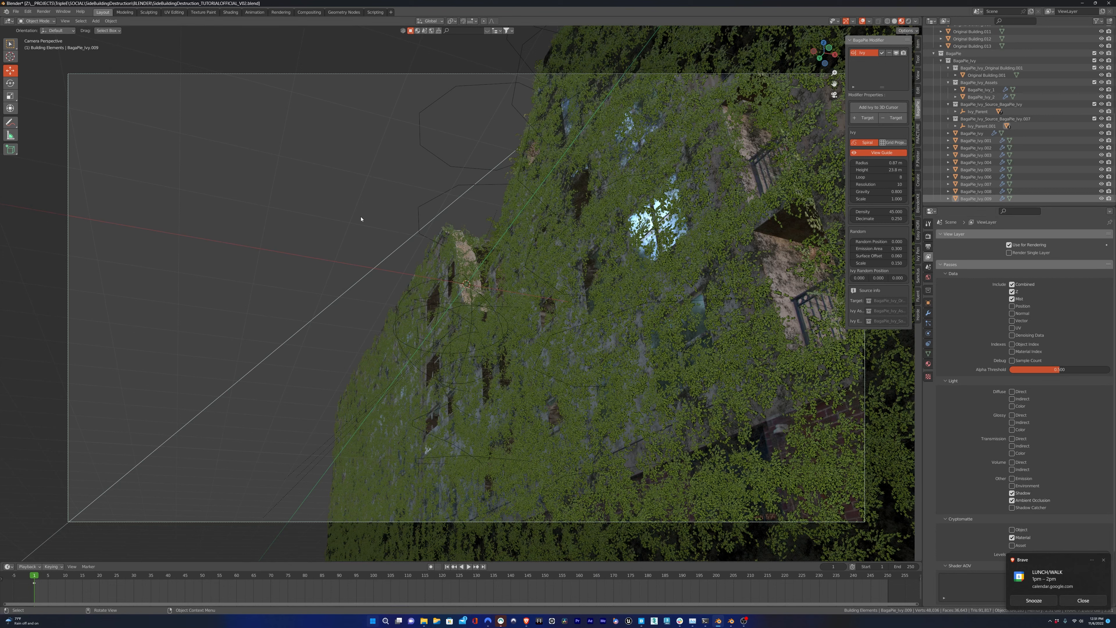
click(1012, 529)
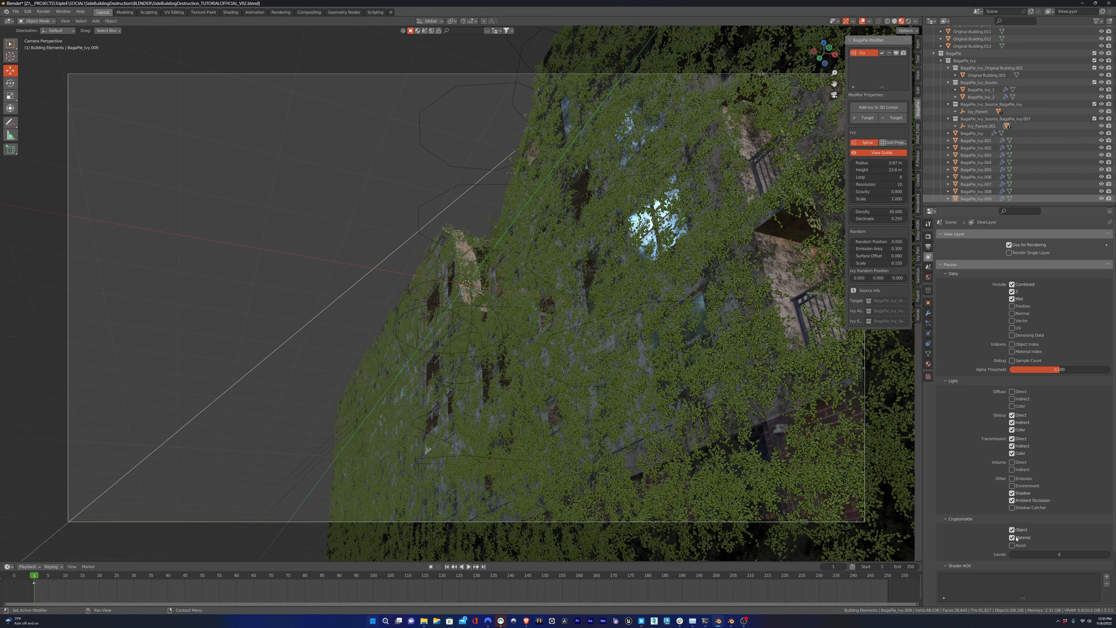
key(ctrl+s)
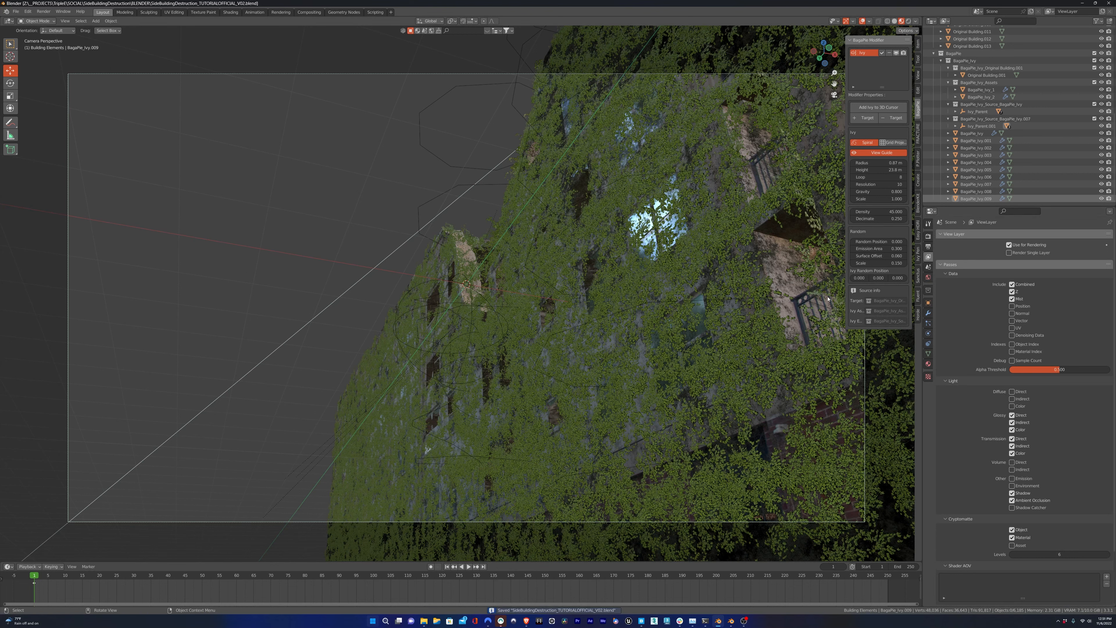
Set the render output path to SideBuildingDestruction_TUTORIAL_V01.exr inside the project's z-Renders/BLENDER folder
click(928, 246)
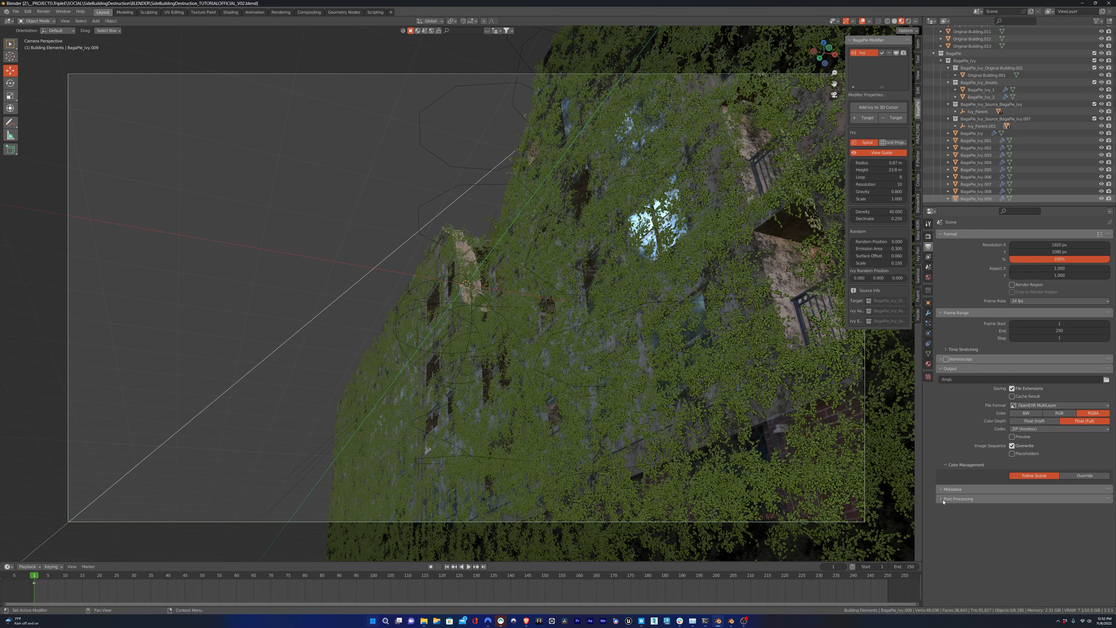
click(1105, 379)
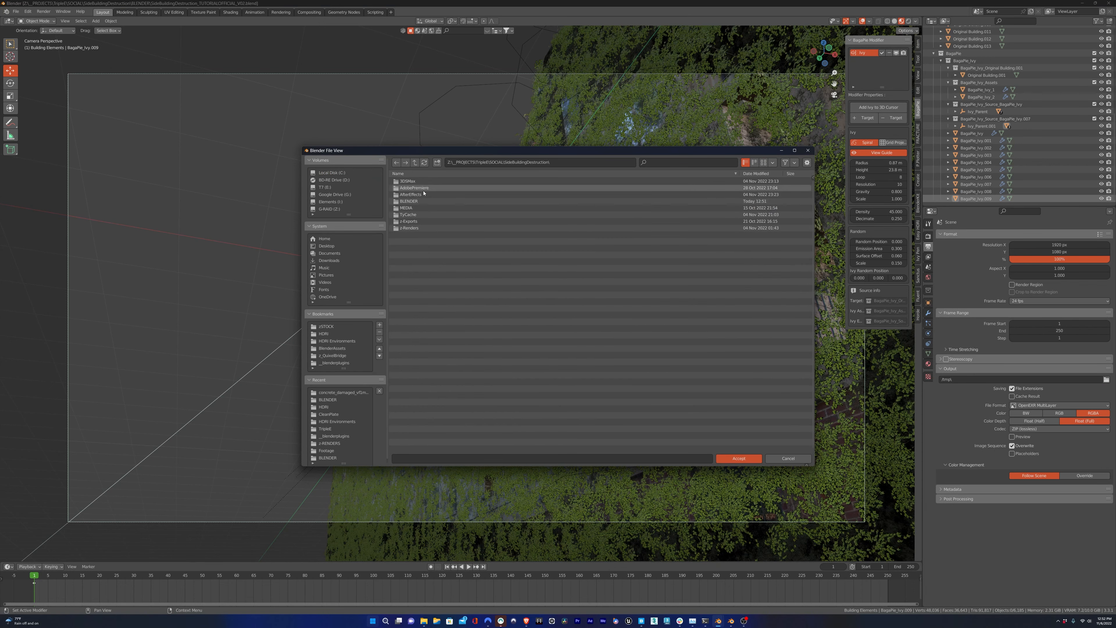
double_click(409, 228)
double_click(407, 194)
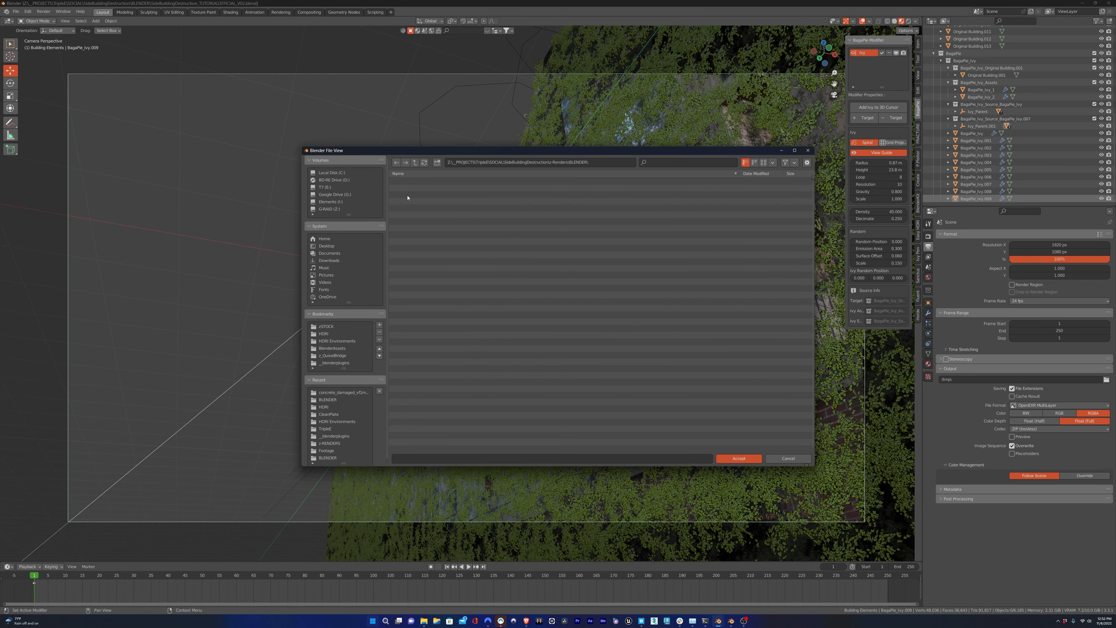
click(448, 202)
click(530, 460)
text(TUTORI)
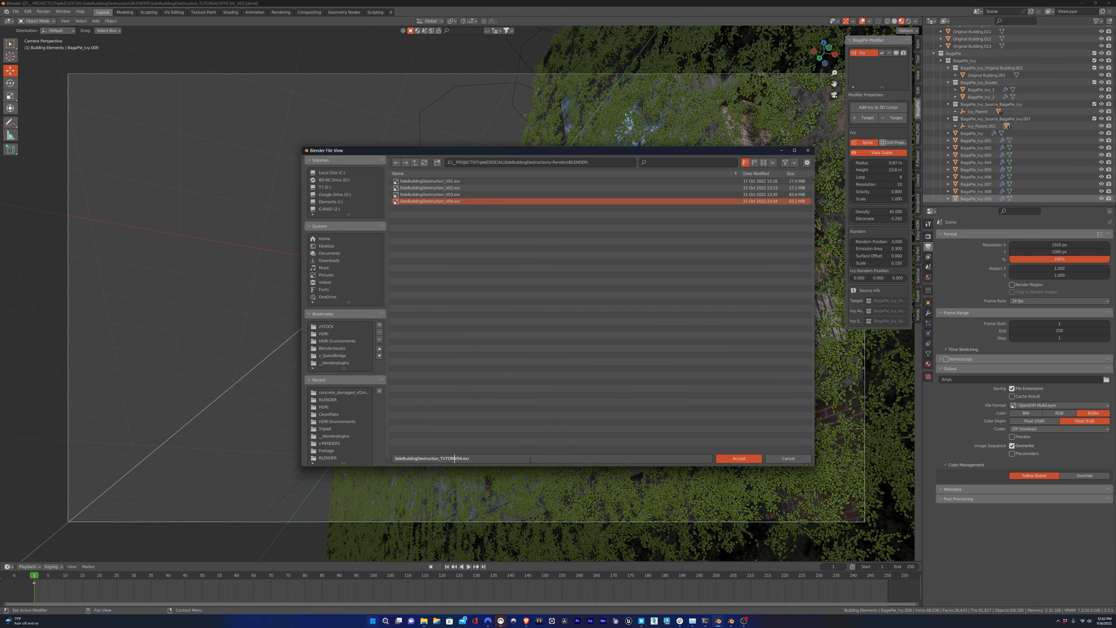
text(AL_)
key(Right)
key(Right)
key(Right)
key(Return)
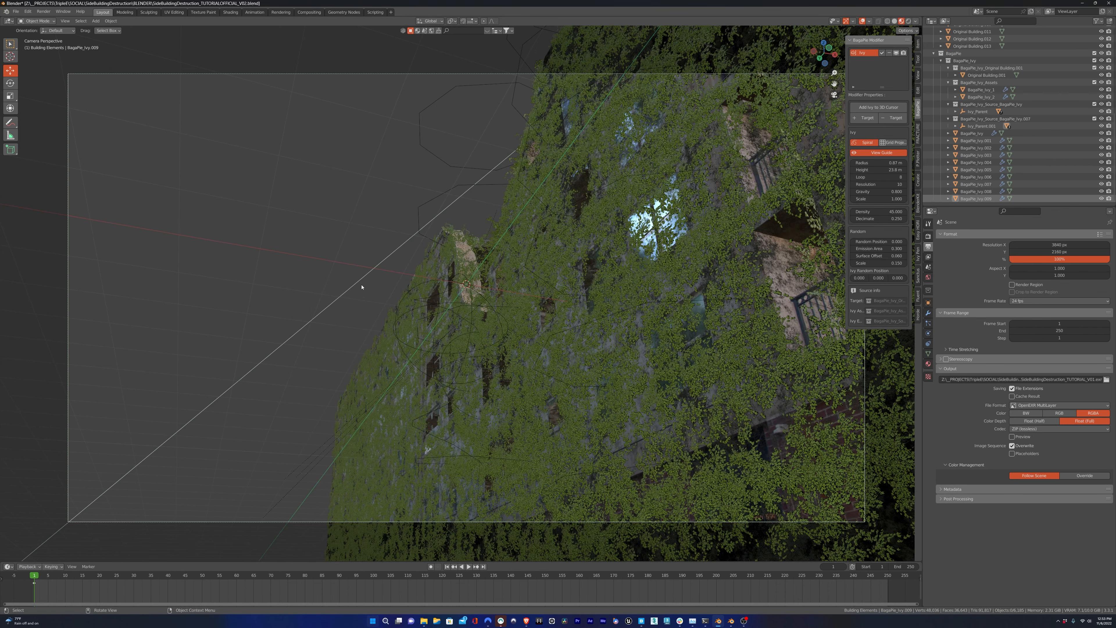
Set the output resolution to 3840 x 2160 px and render the current frame
key(F12)
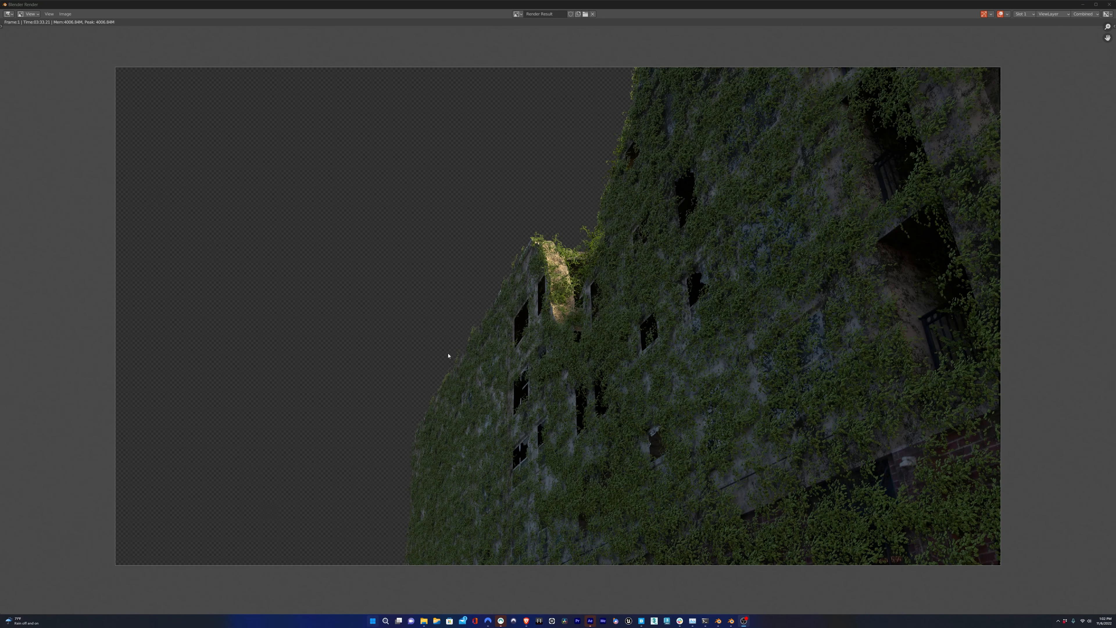
Inspect individual passes of the finished render, including AO and TransCol, and return to the Combined pass
click(1083, 14)
click(1083, 14)
click(1092, 15)
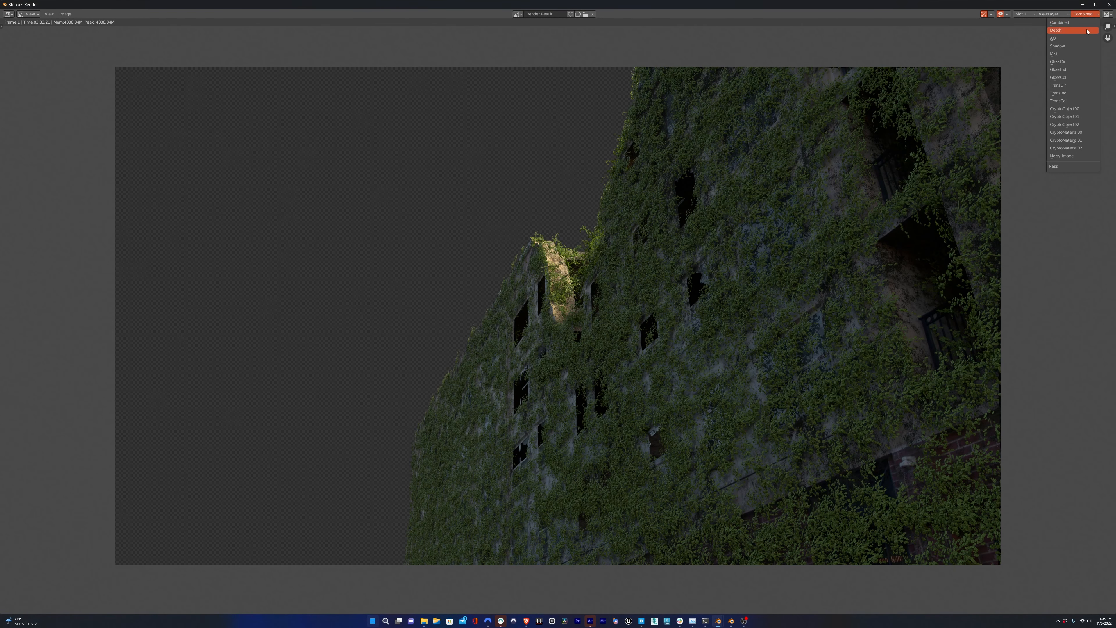
click(1081, 39)
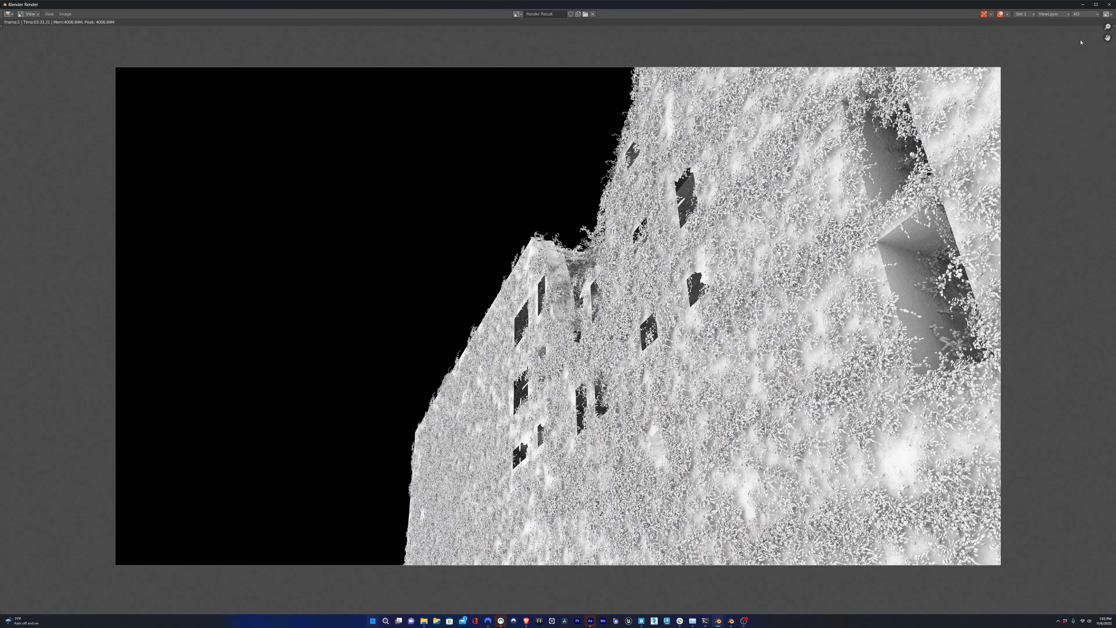
click(1083, 14)
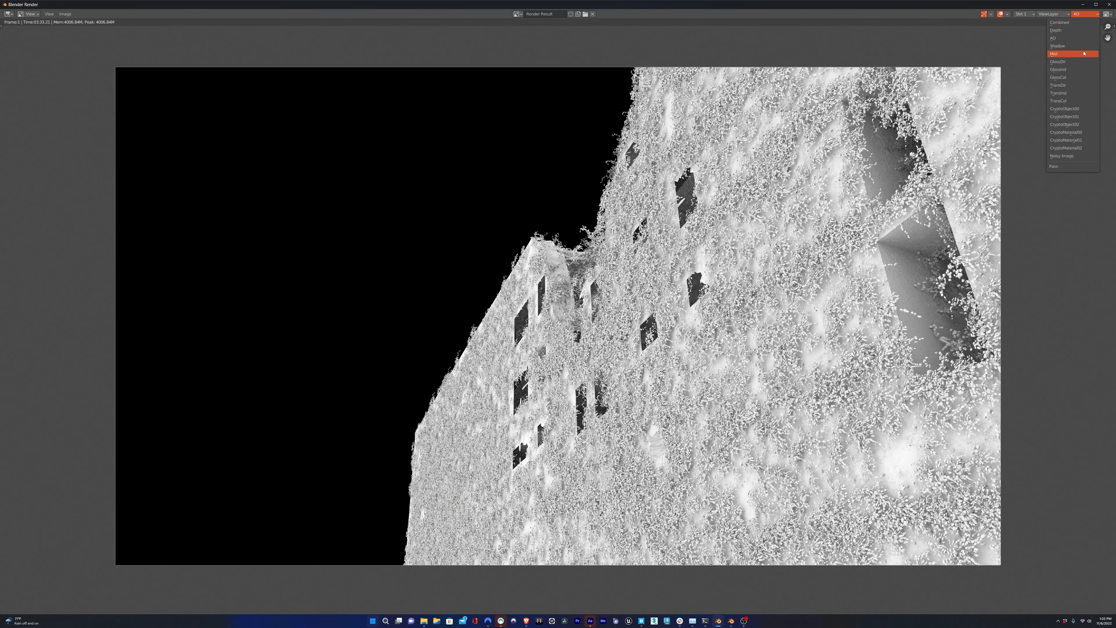
click(1084, 49)
click(1083, 14)
click(1065, 104)
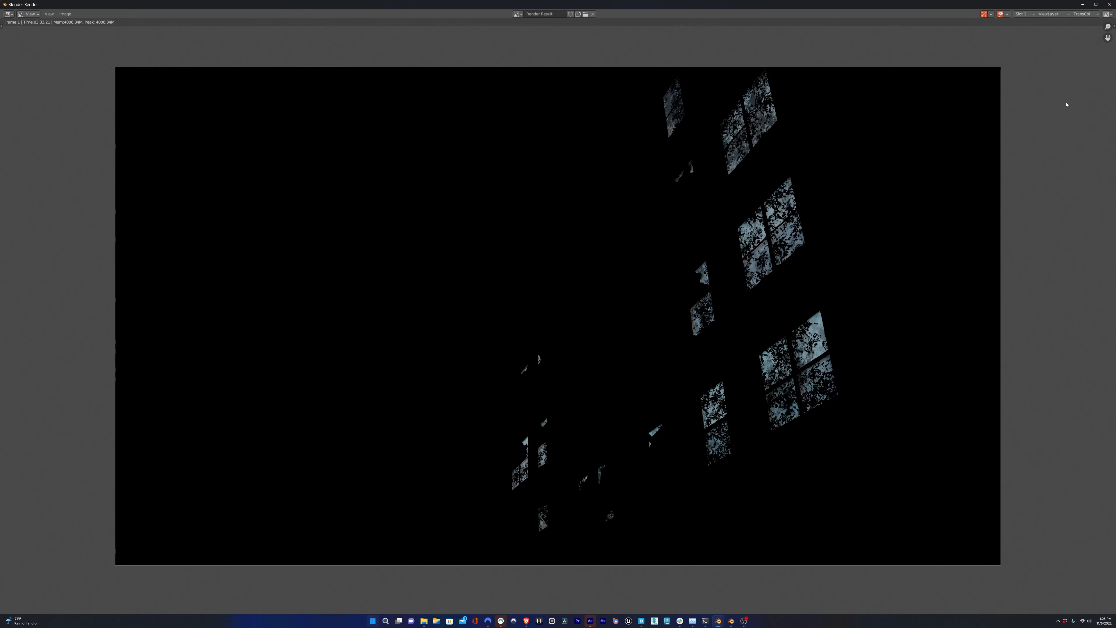
click(1084, 14)
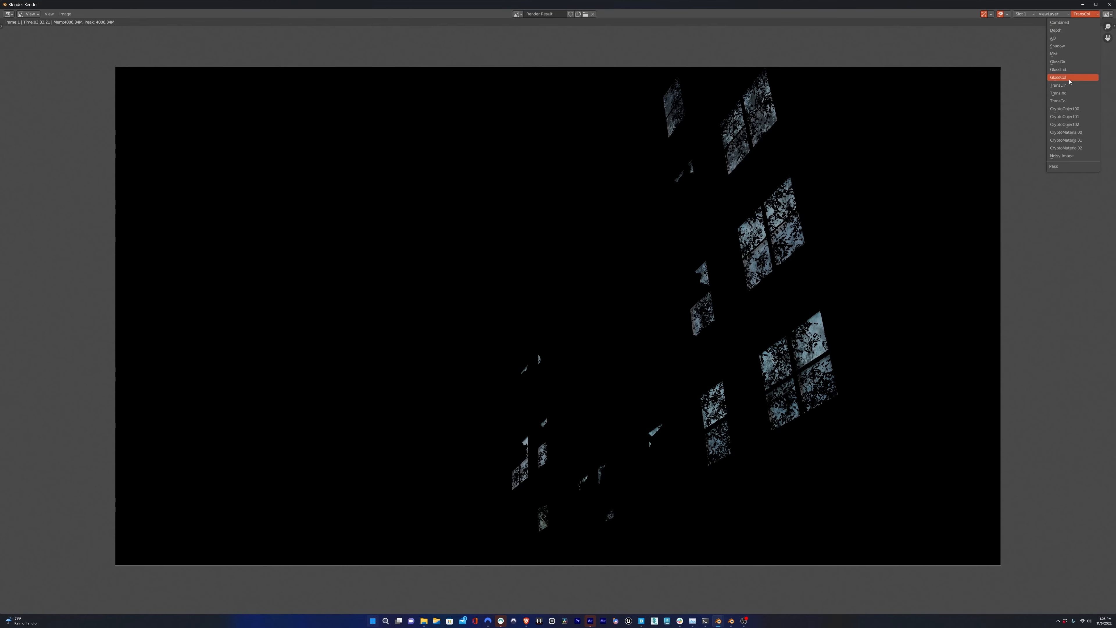
click(1083, 23)
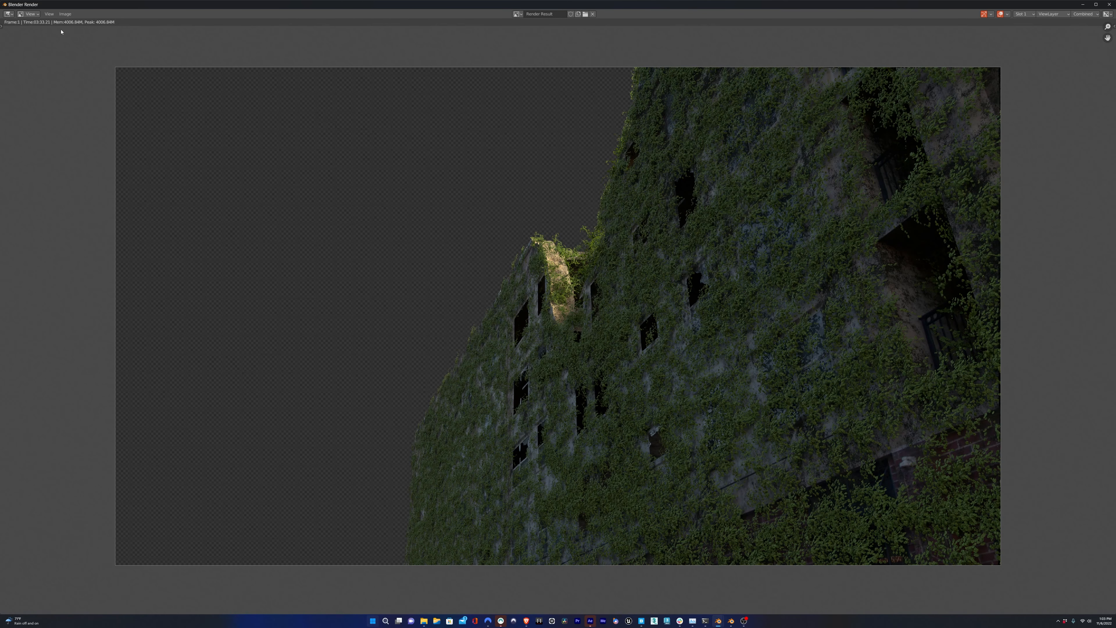
Start saving a copy of the render and choose OpenEXR MultiLayer as its file format
click(49, 14)
mouse_move(65, 14)
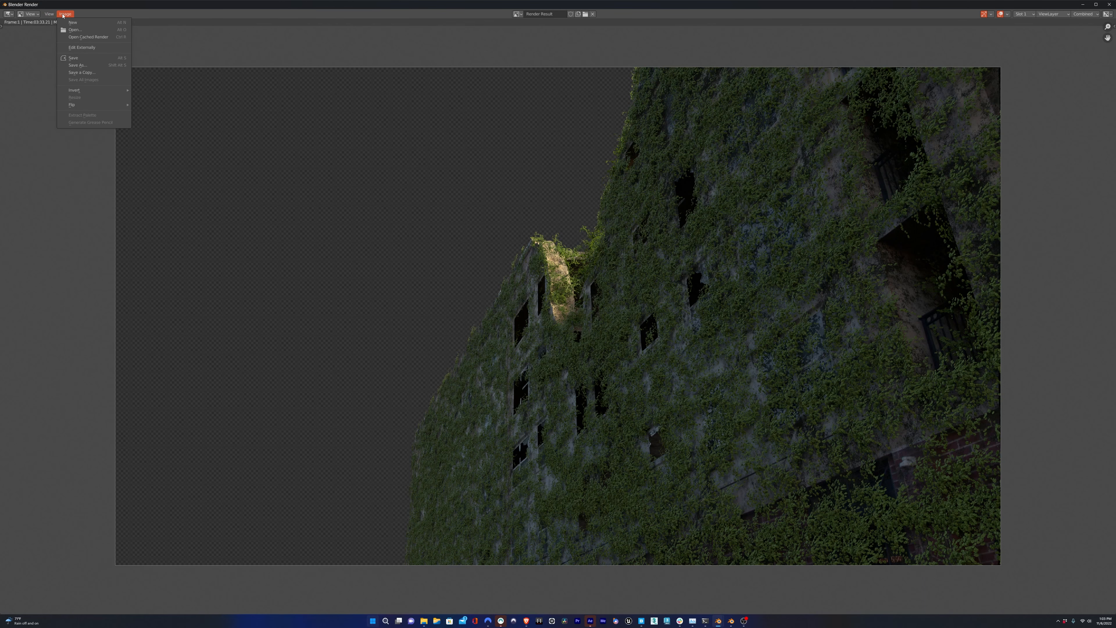
click(130, 74)
click(789, 199)
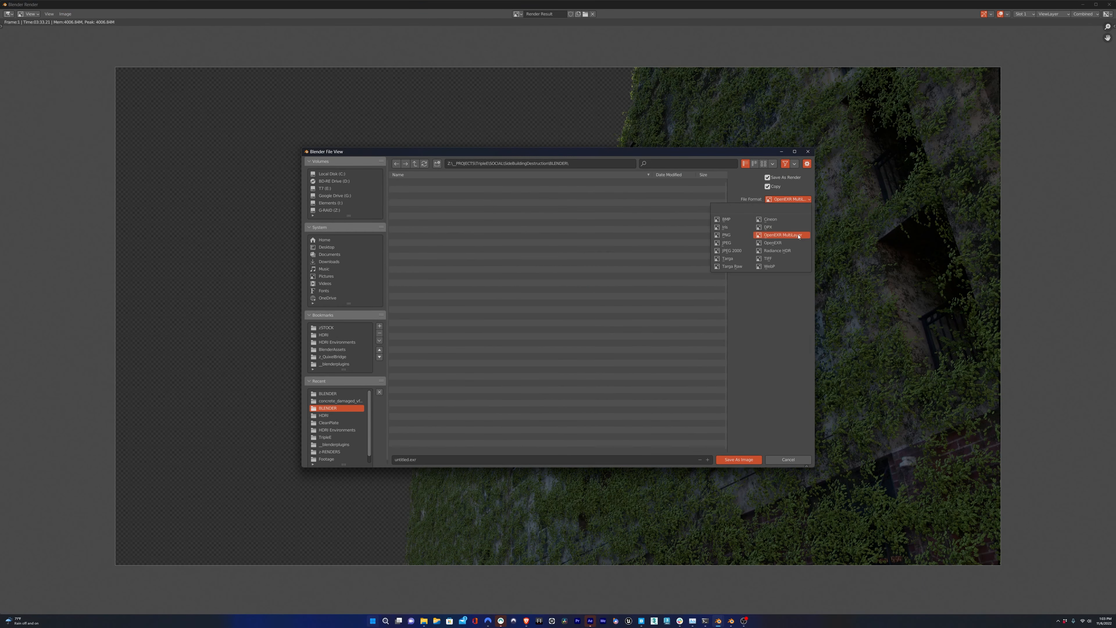
click(784, 236)
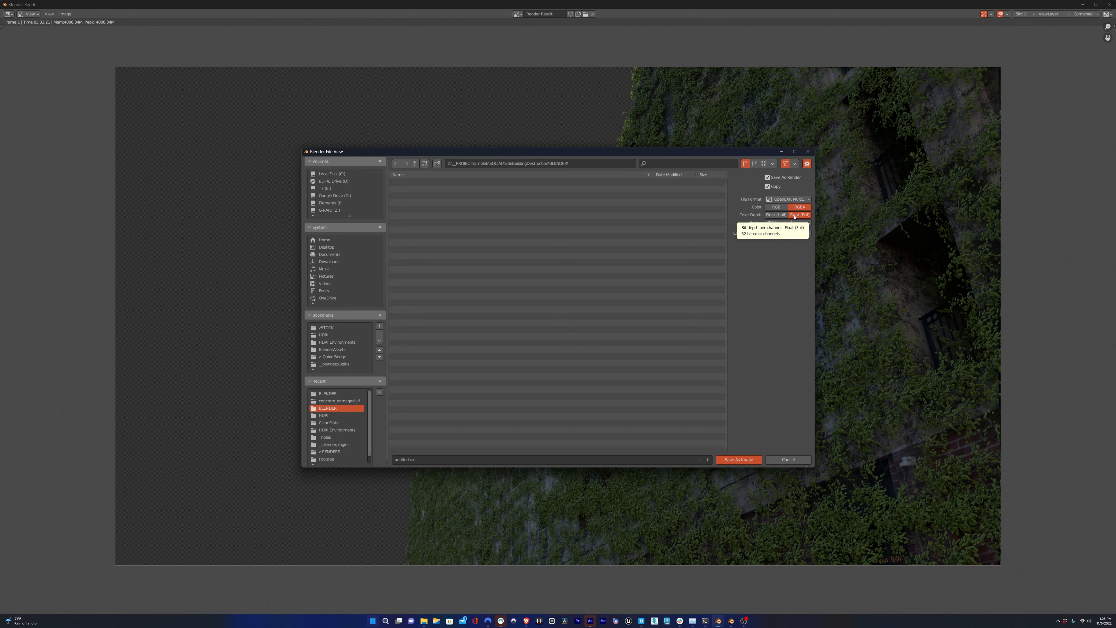
Save the render copy in the project's z-Renders/BLENDER folder as SideBuildingDestruction_TUTORIAL_V01.exr
key(alt+Up)
double_click(411, 230)
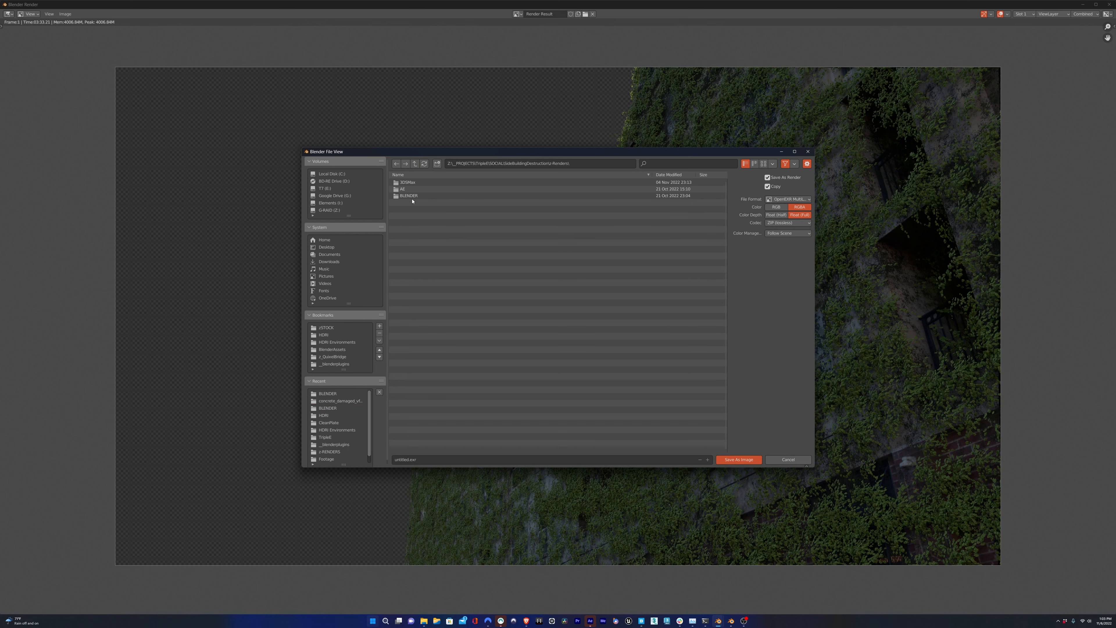
double_click(409, 195)
click(428, 202)
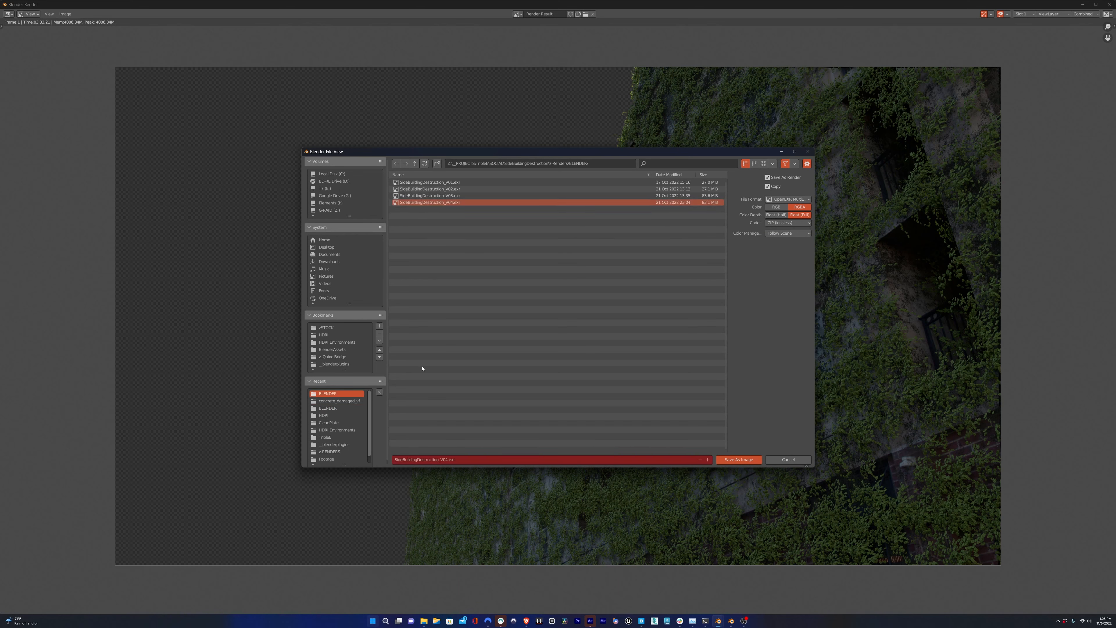
click(426, 461)
click(439, 459)
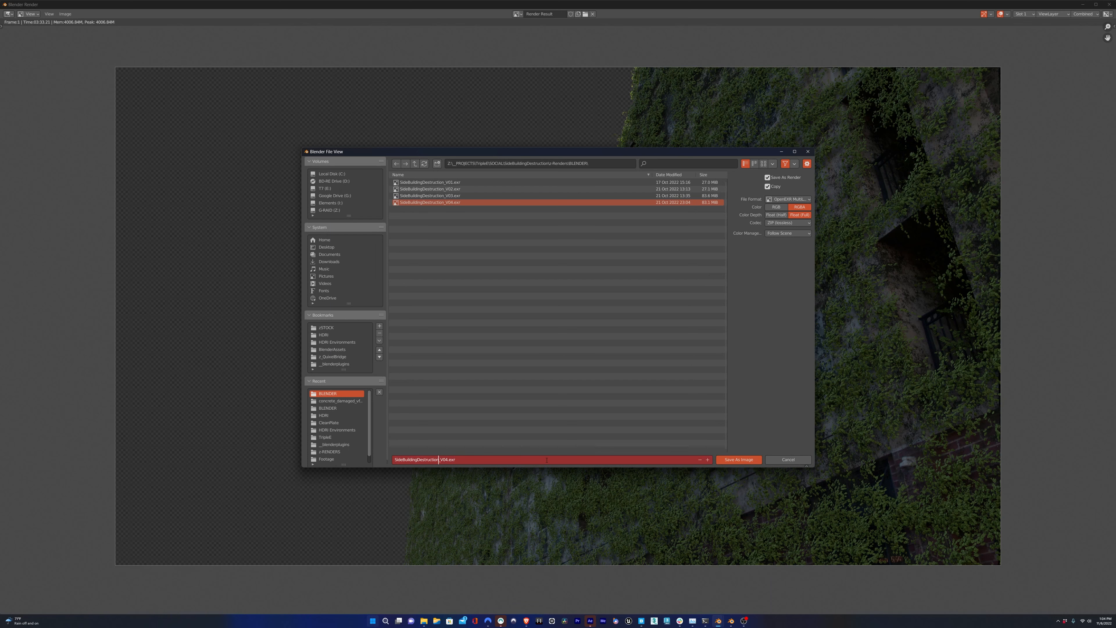
text(TUTORIAL_V01)
click(720, 461)
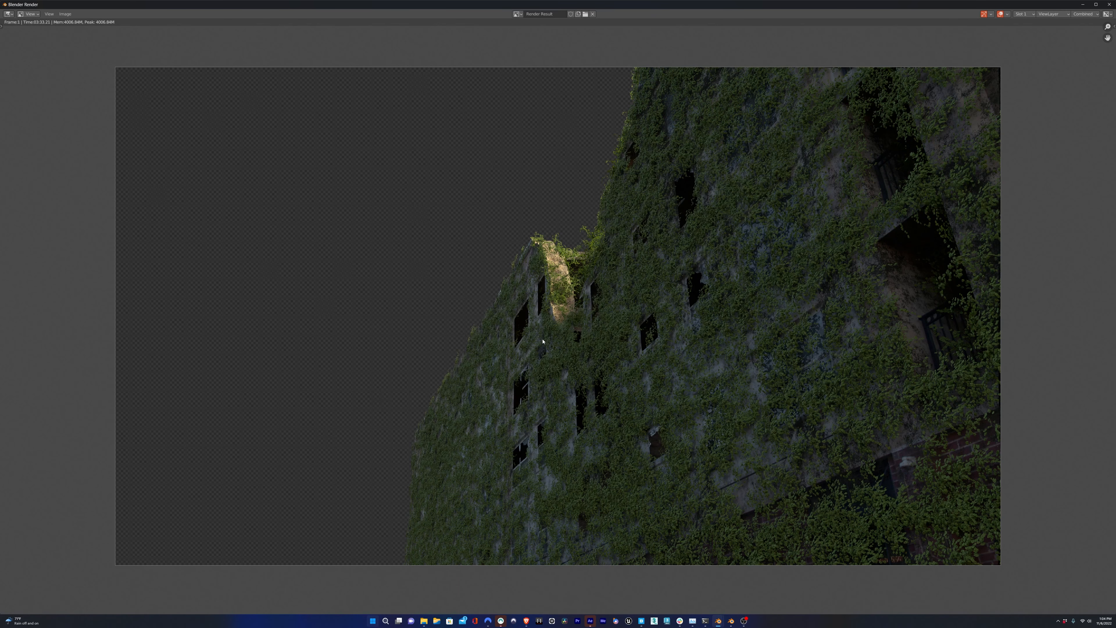
Switch to After Effects and import SideBuildingDestruction_TUTORIAL_V01.exr from the BLENDER renders folder into the project
click(590, 620)
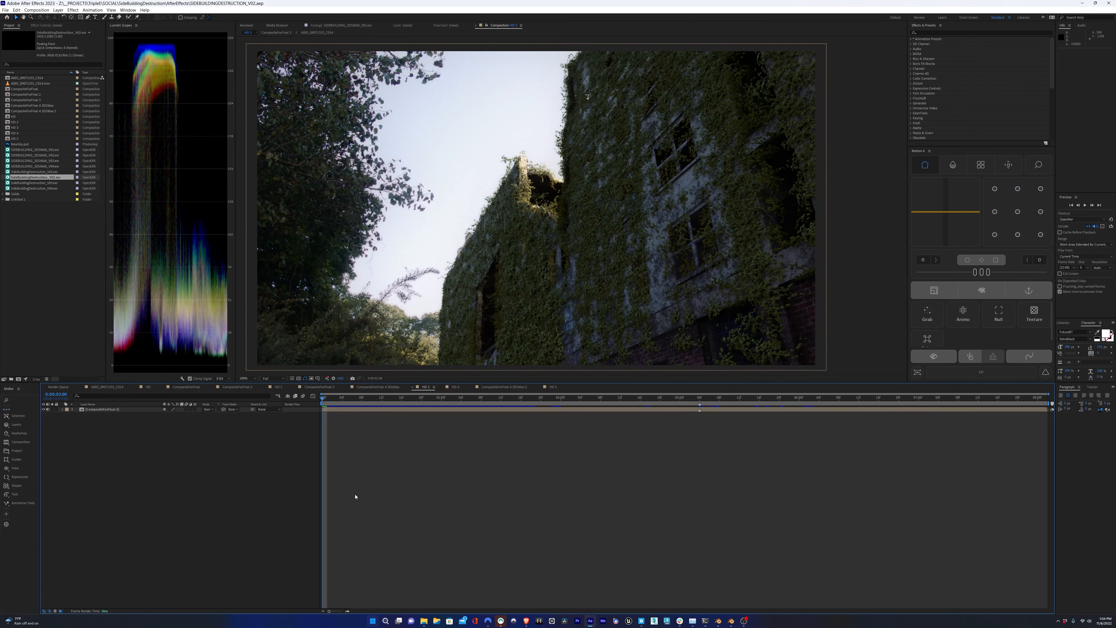
mouse_move(424, 620)
click(397, 593)
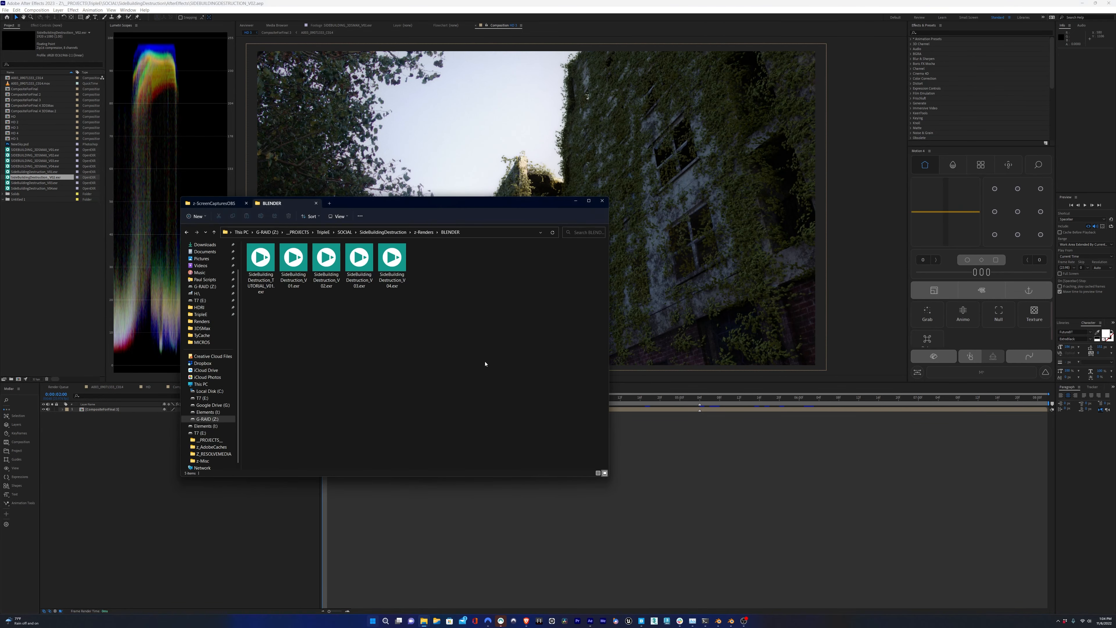
drag(260, 259, 44, 288)
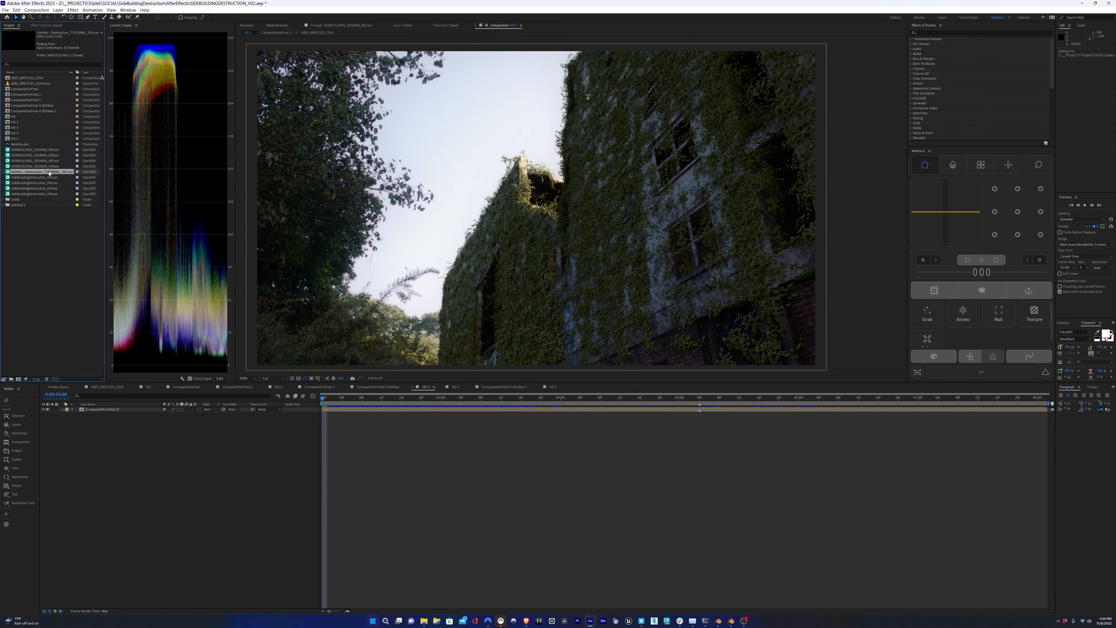
Open the imported tutorial EXR as footage and view the whole frame
double_click(48, 172)
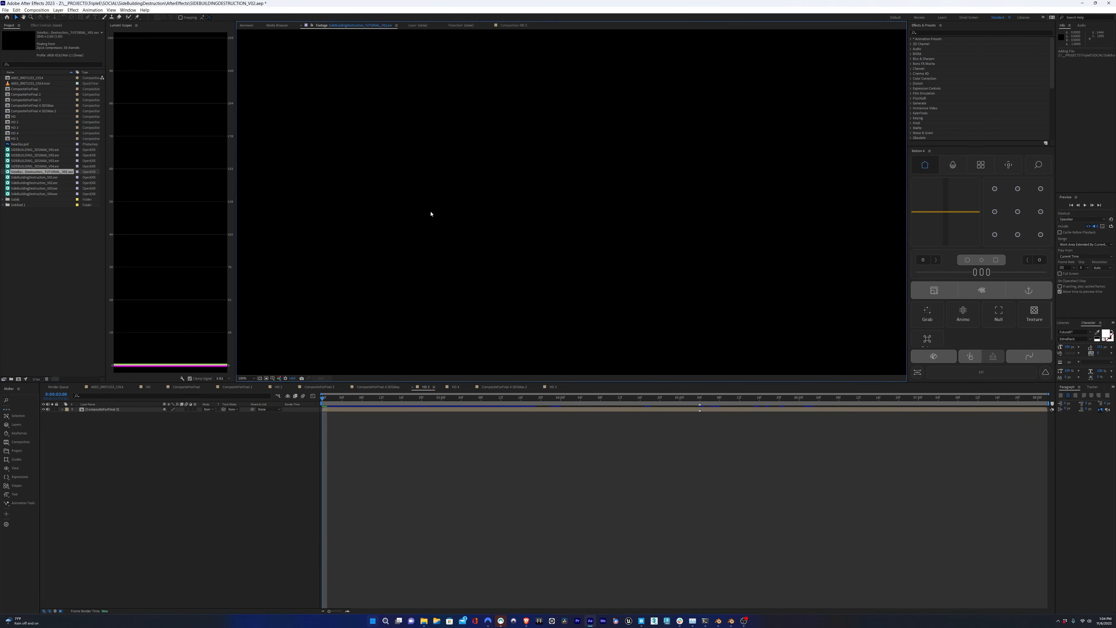
scroll(434, 207, down, 2)
scroll(449, 225, up, 2)
scroll(449, 225, down, 1)
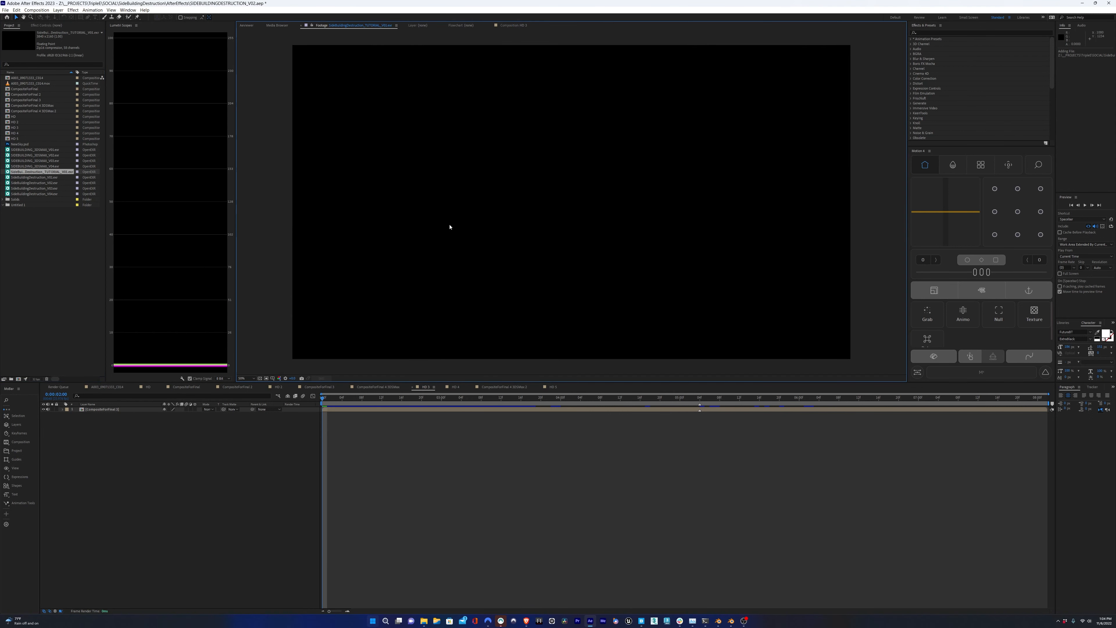
Create a new composition from the imported SideBuildingDestruction_TUTORIAL_V01.exr footage
click(50, 265)
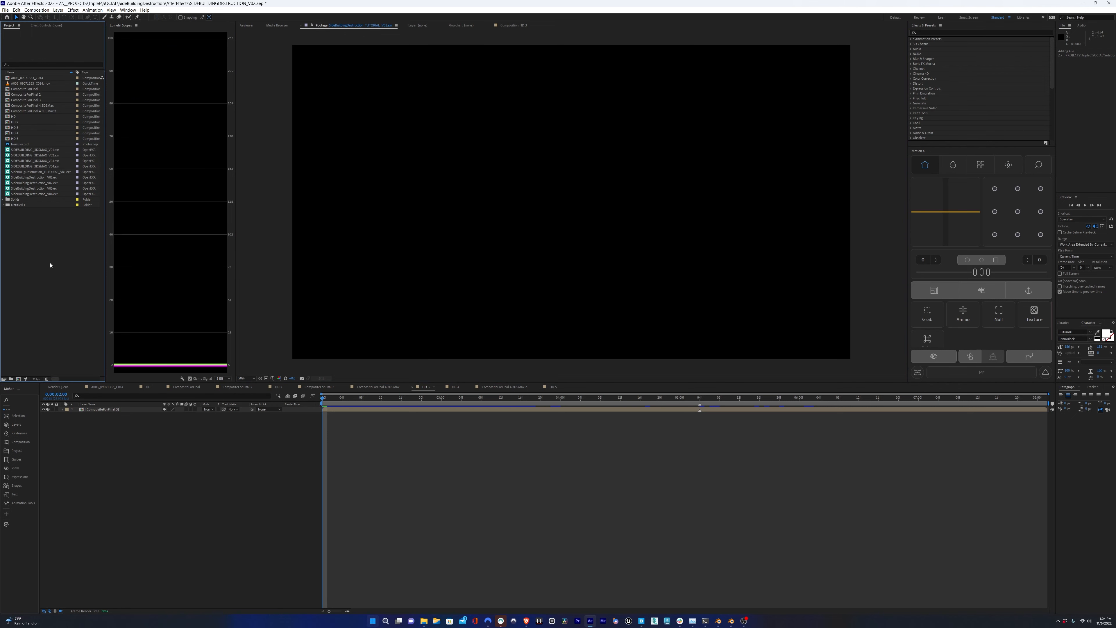
click(49, 171)
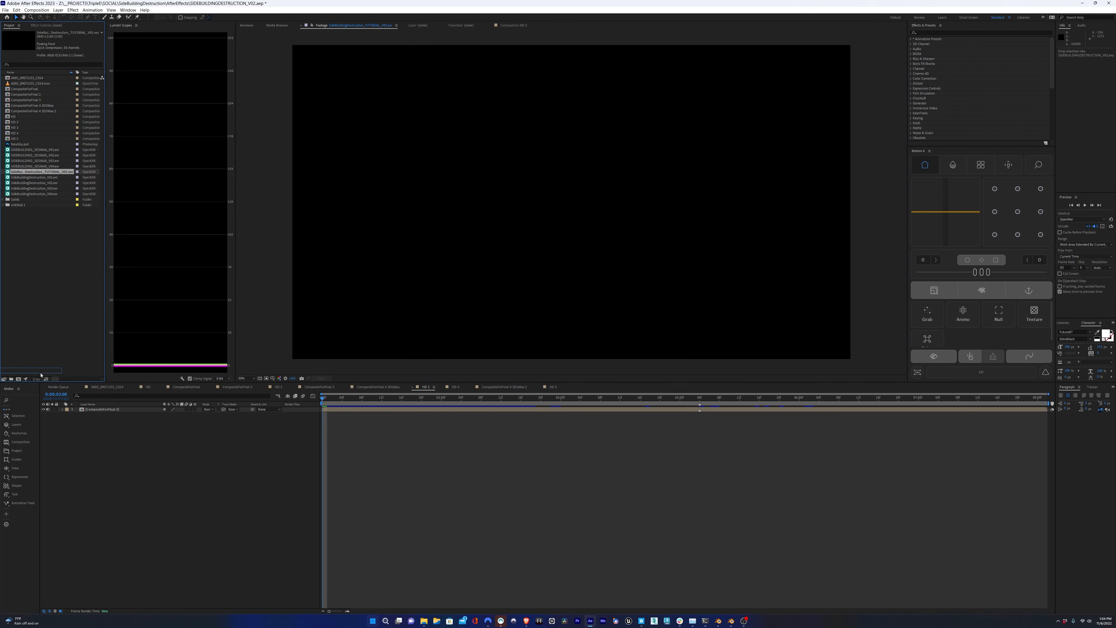
scroll(281, 185, down, 1)
Apply the EXtractoR effect to the EXR layer and set its source layer to ViewLayer.Combined
click(73, 10)
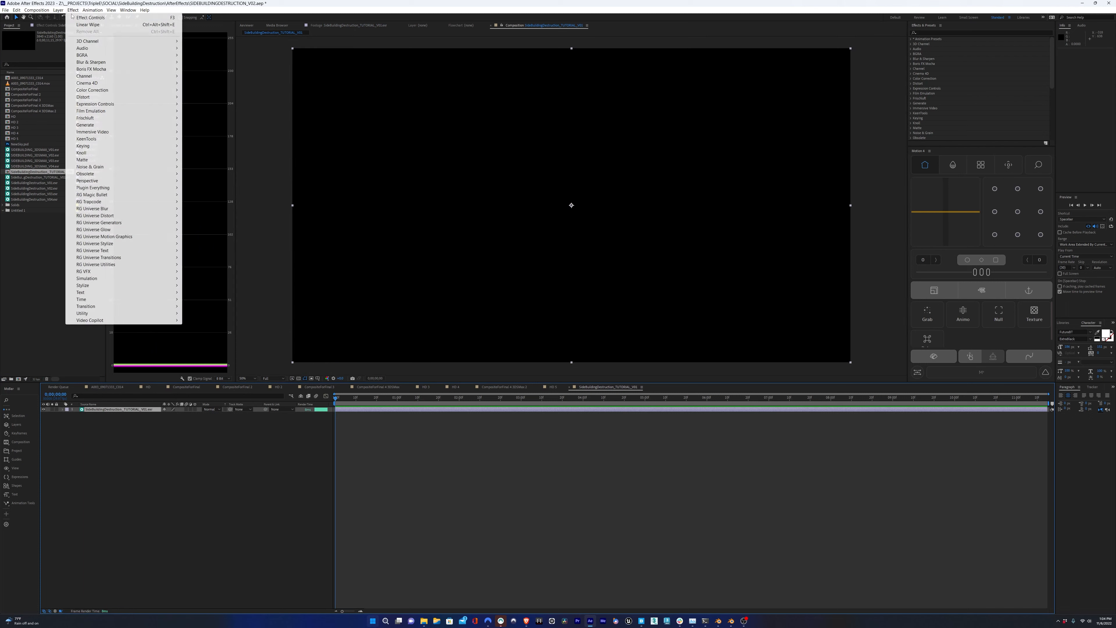
mouse_move(105, 41)
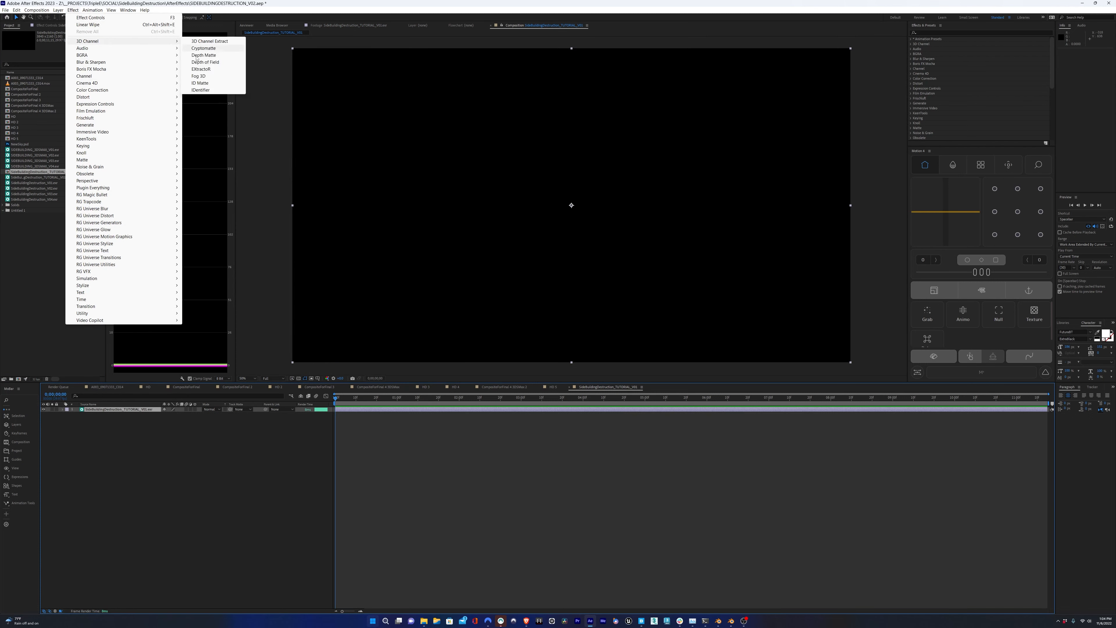
click(202, 68)
click(62, 51)
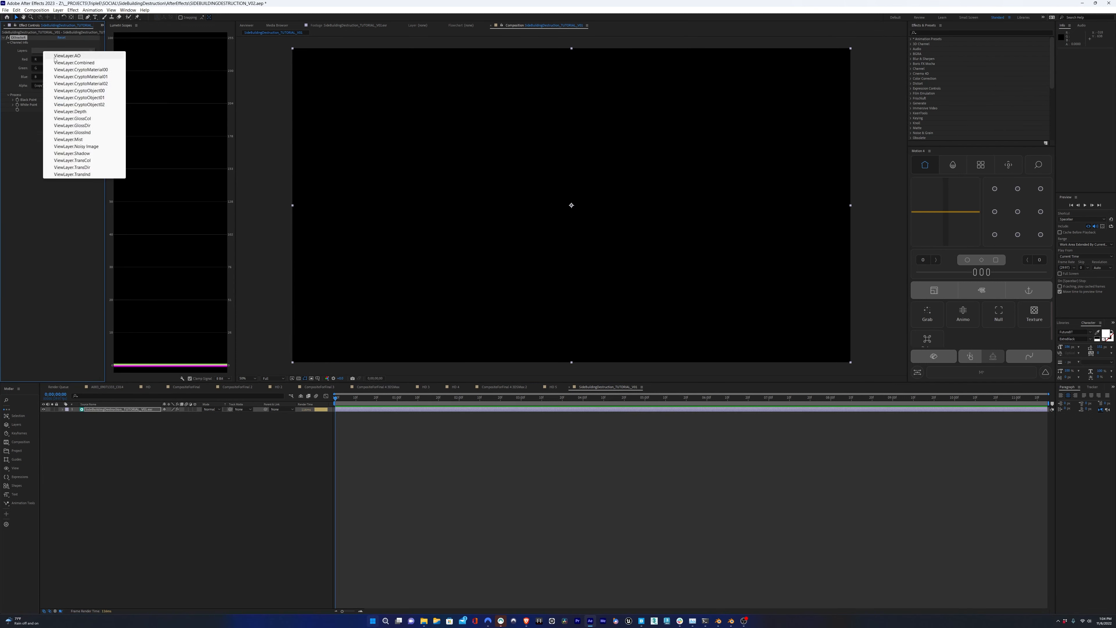
click(104, 62)
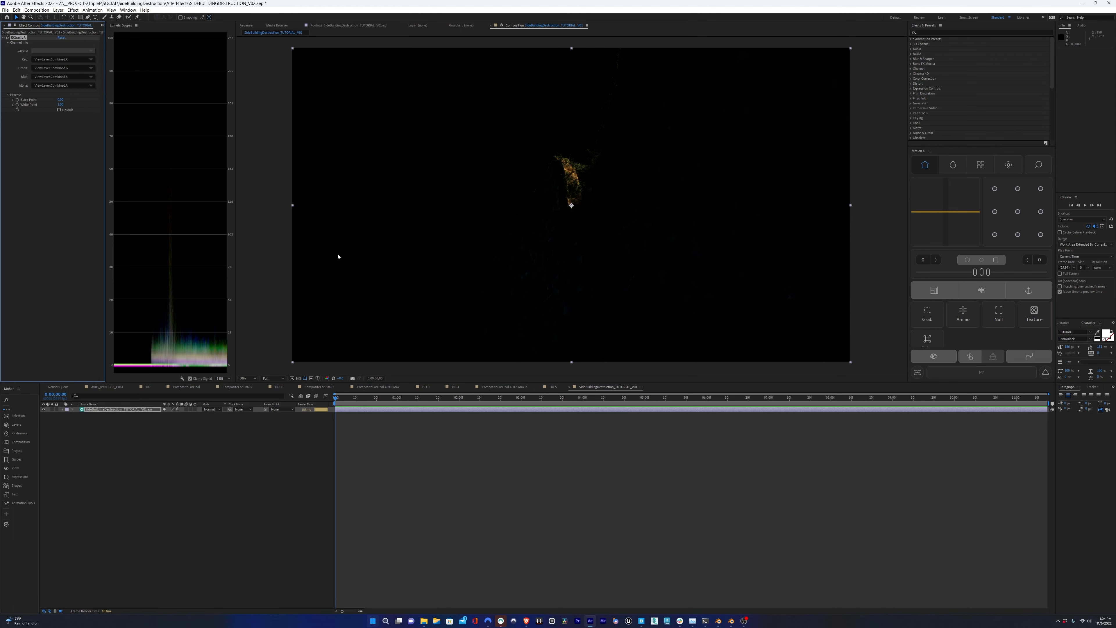
Turn on the transparency grid for the composition and bring the project's asset list back into view
click(299, 378)
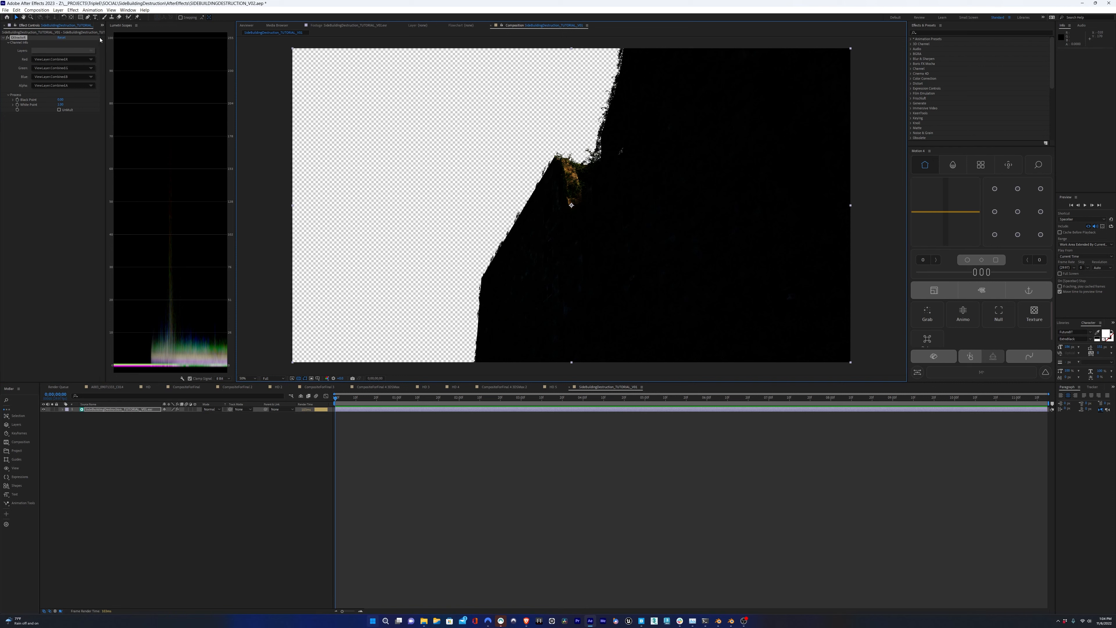
click(102, 25)
click(123, 33)
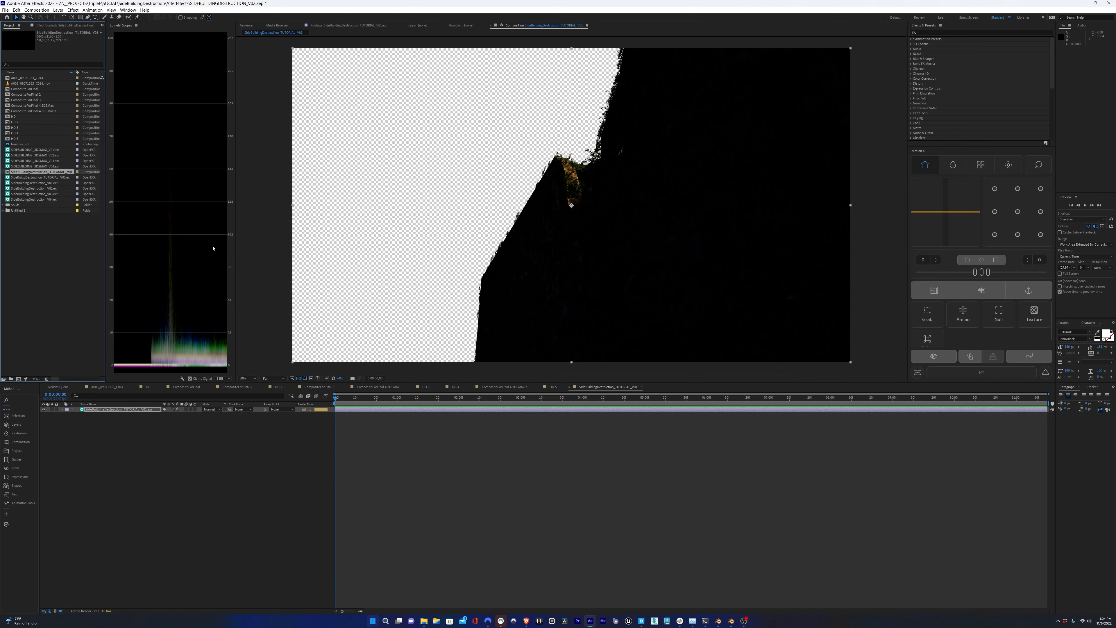
Turn on Linearize Working Space in the project's color settings
click(25, 341)
click(36, 378)
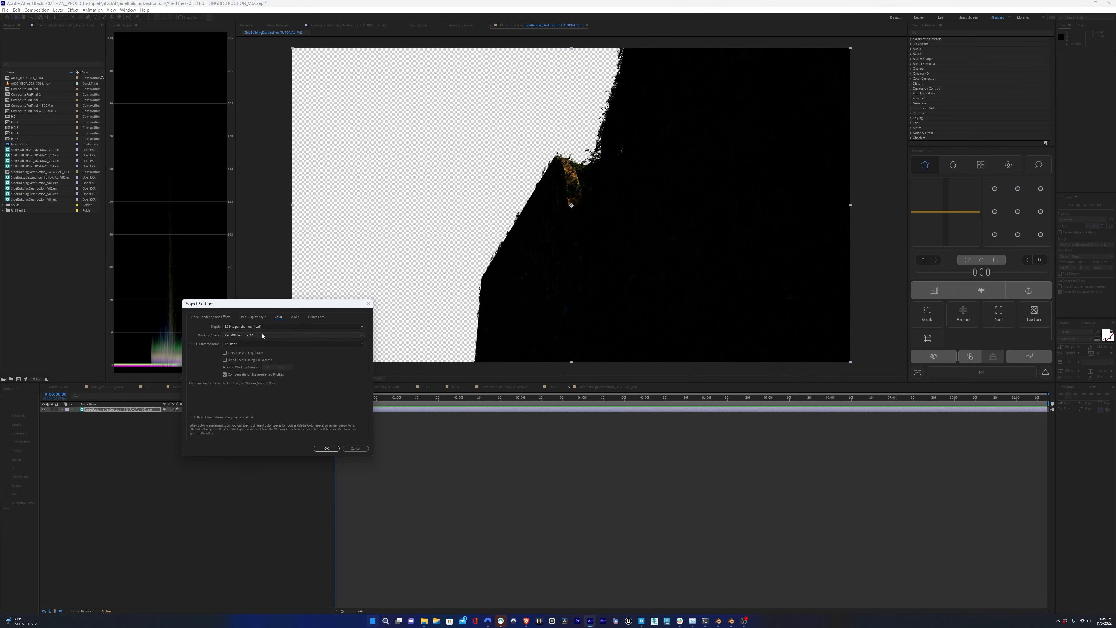
click(243, 355)
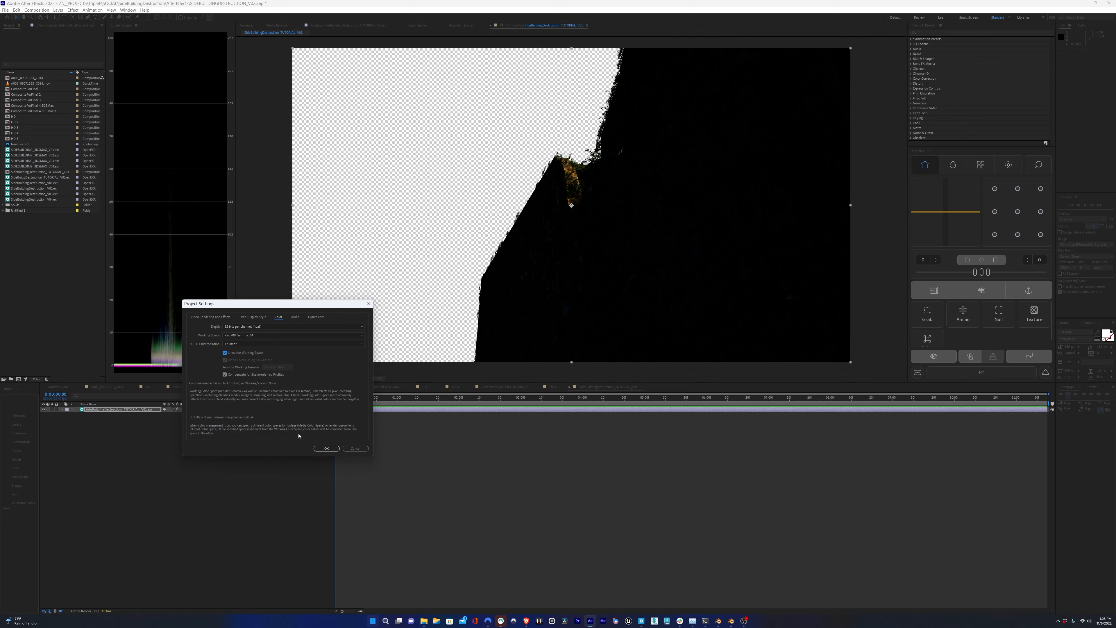
click(326, 448)
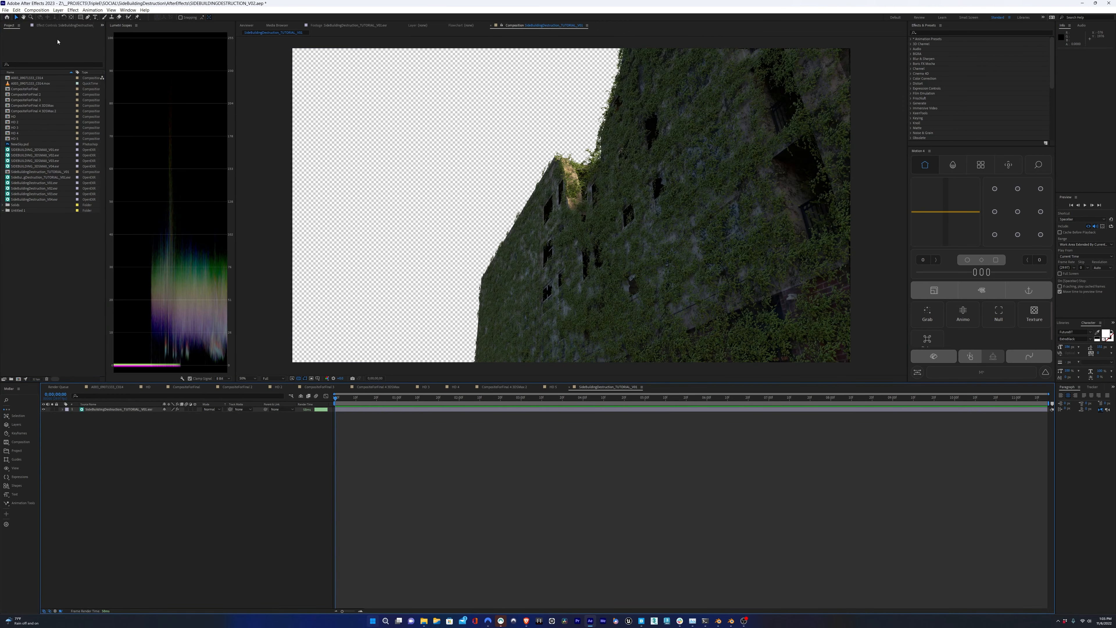
Browse the render passes offered by the EXR layer's EXtractoR effect
click(64, 25)
click(67, 50)
click(93, 56)
click(84, 51)
click(106, 56)
click(67, 50)
click(101, 62)
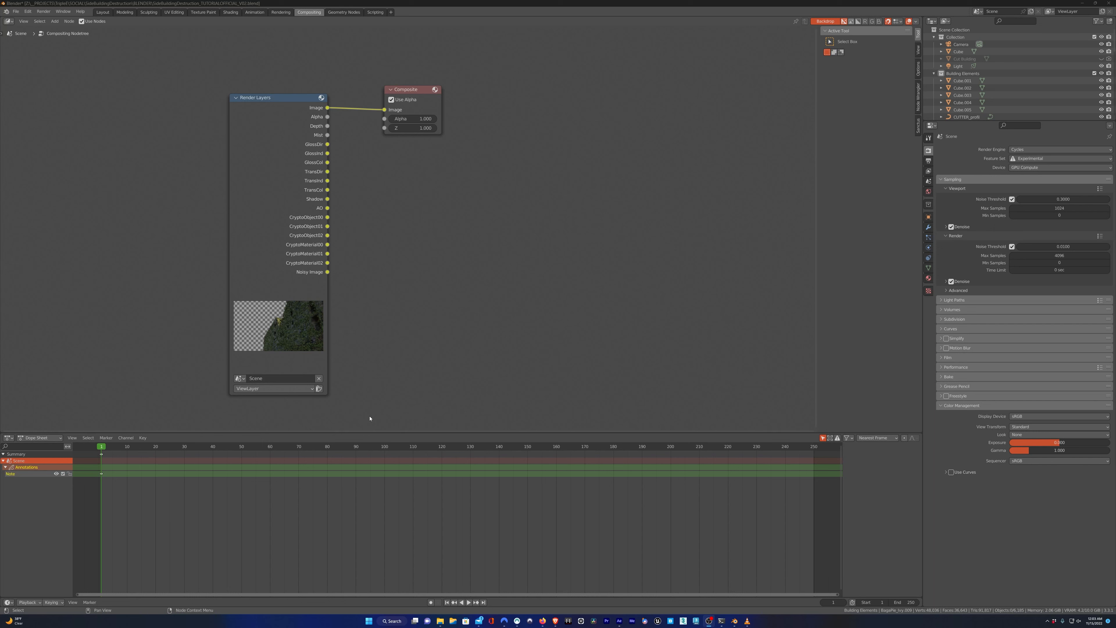
Check in File Explorer the file sizes of the V01, V03 and TUTORIAL_V01 SideBuildingDestruction EXRs in the BLENDER renders folder
click(439, 620)
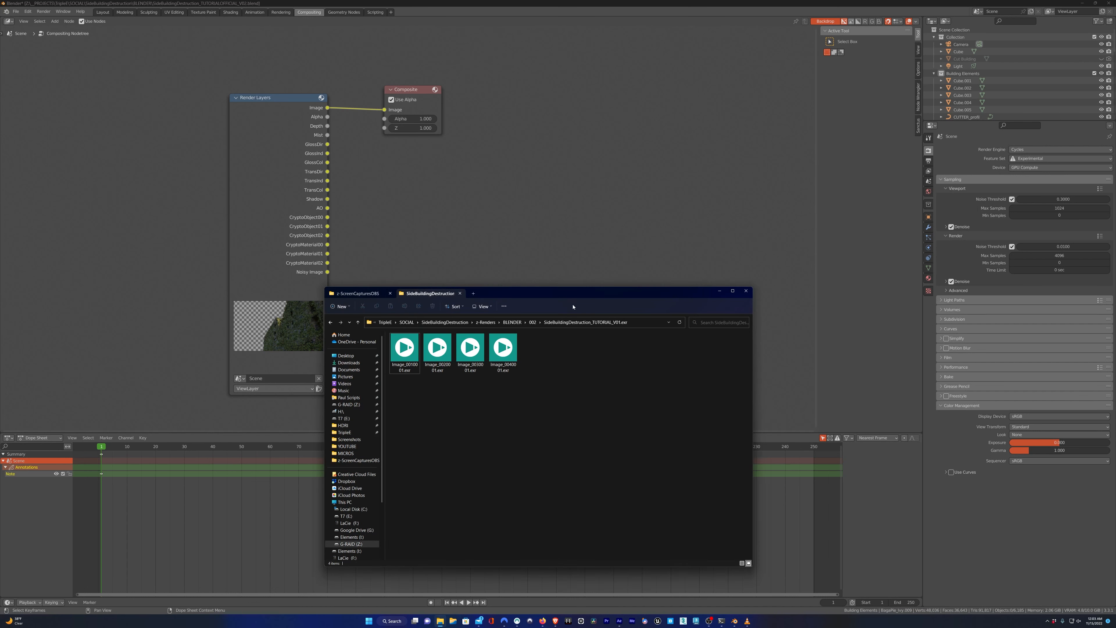
click(471, 371)
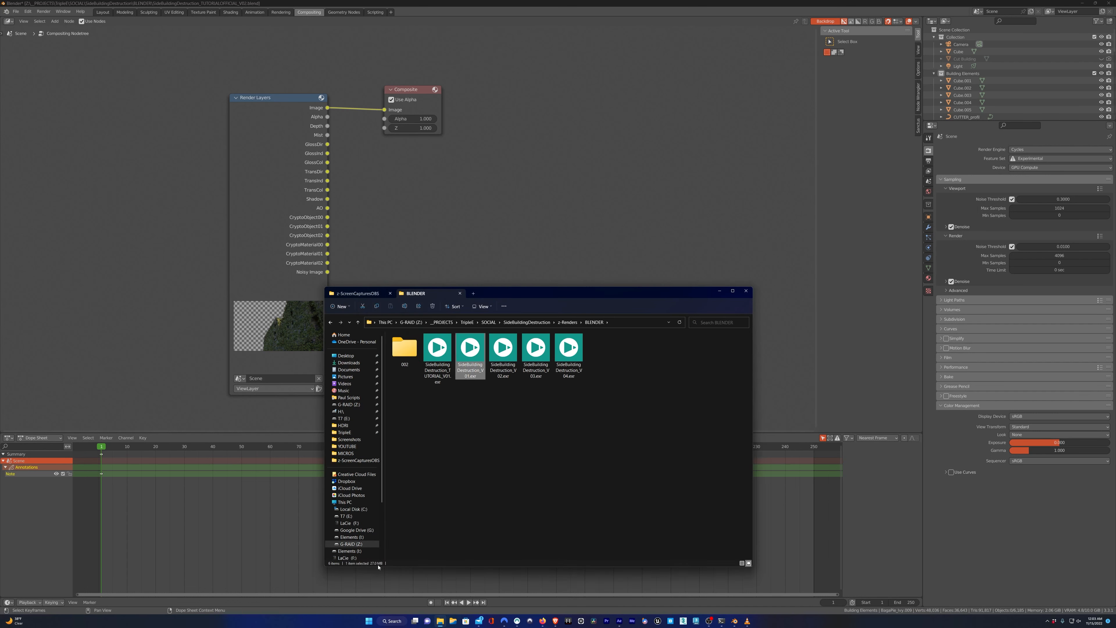
click(537, 374)
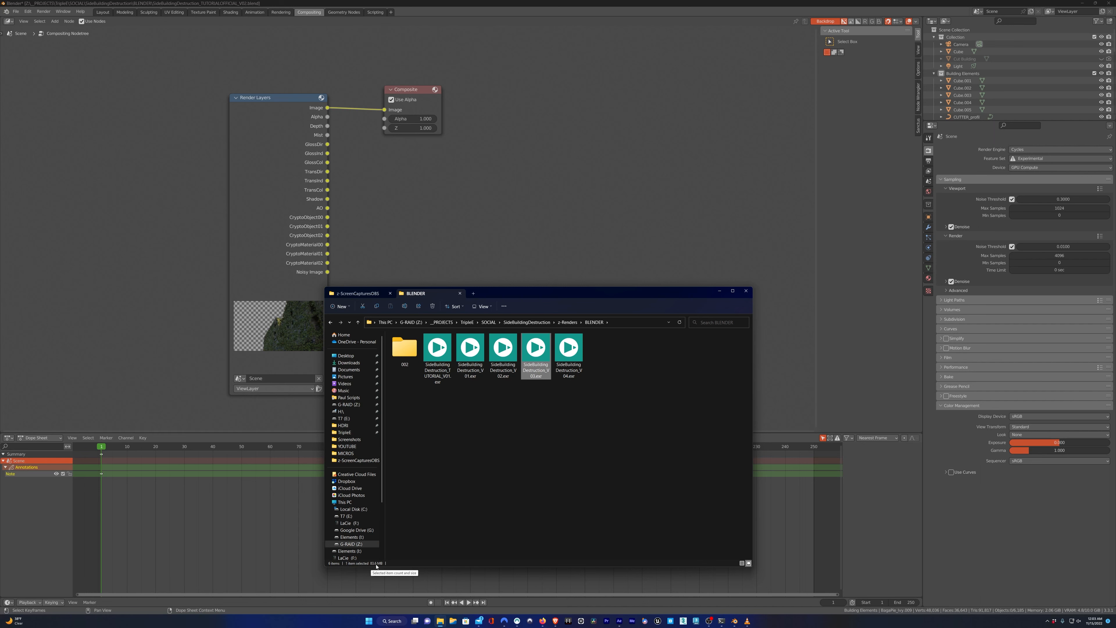
click(439, 371)
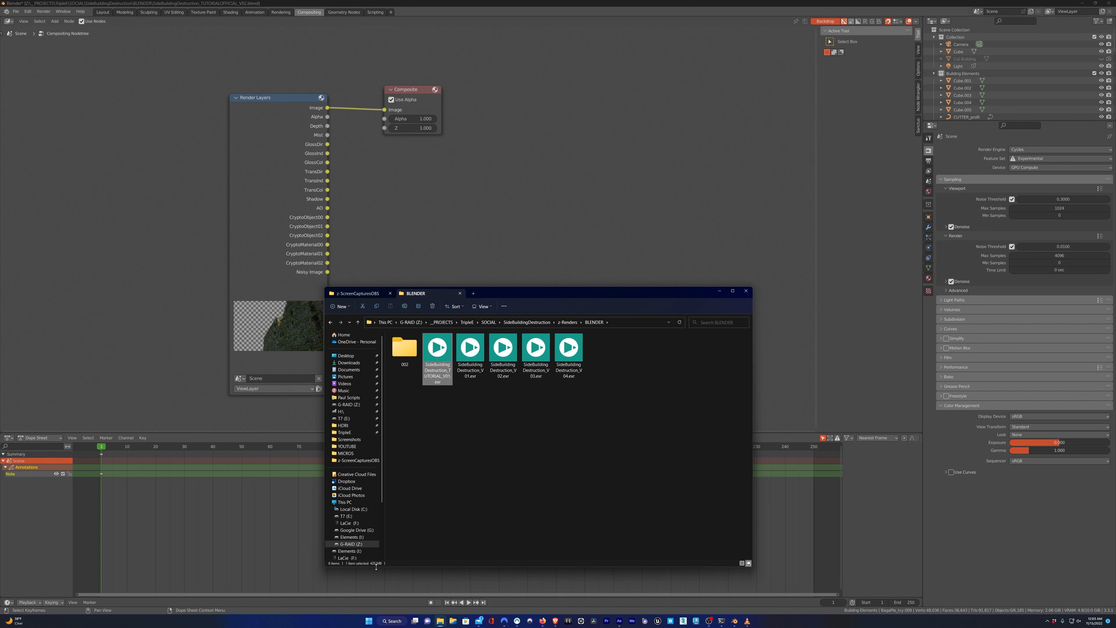
click(500, 439)
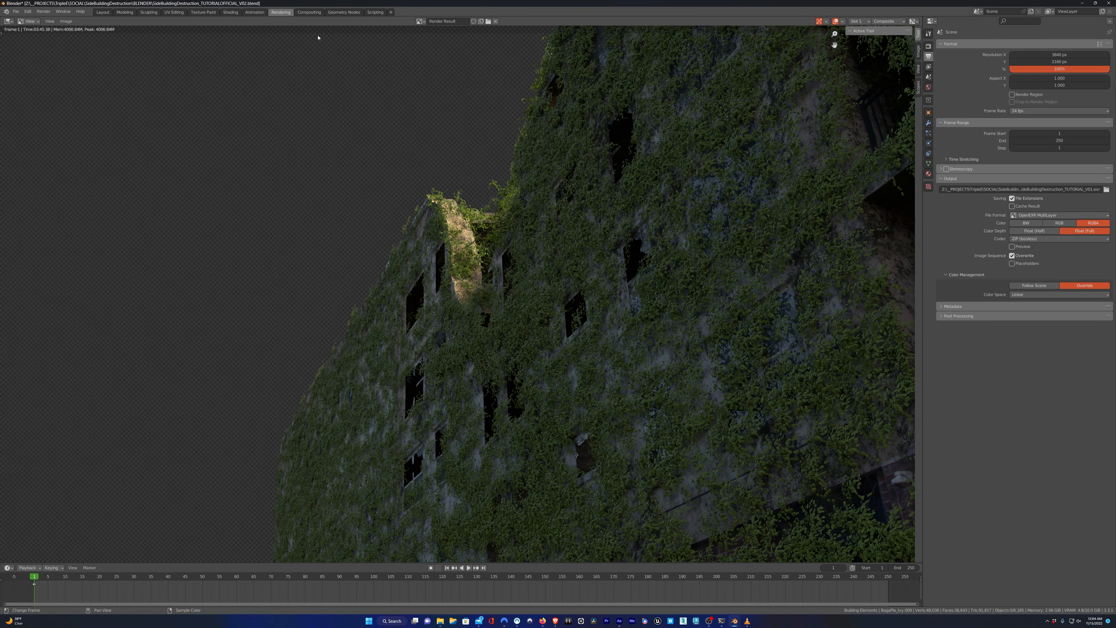
Add a File Output node below the Composite node in Blender's compositing node tree
click(309, 12)
key(shift+a)
mouse_move(420, 214)
click(455, 218)
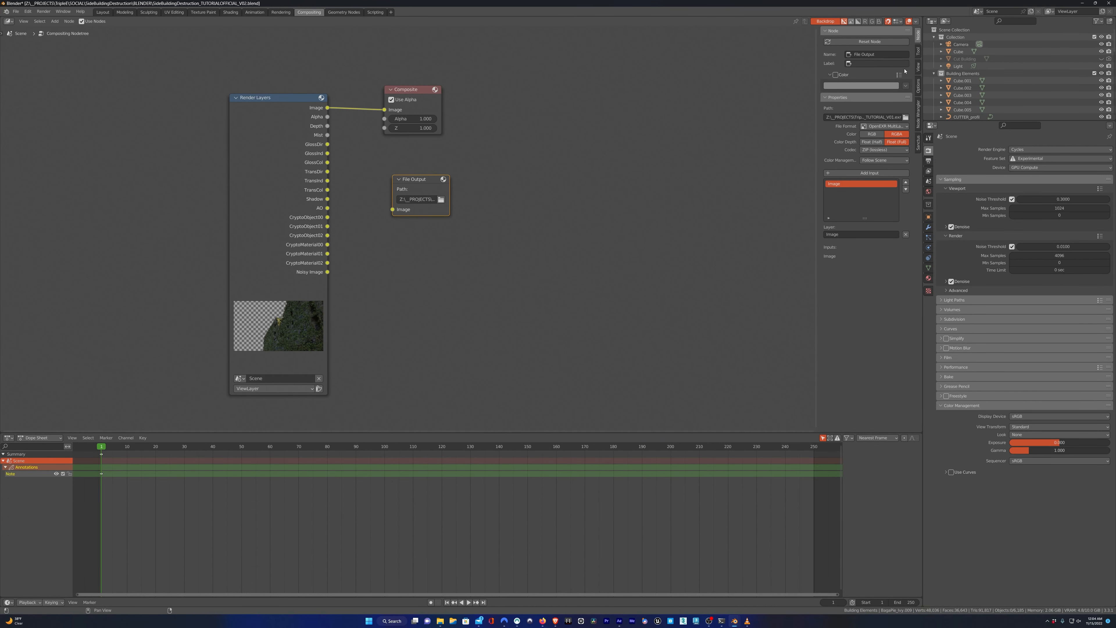
Name the File Output node RENDER PASSES
click(882, 54)
text(RE)
text(DNER PASSES)
key(Return)
double_click(864, 55)
key(BackSpace)
key(BackSpace)
text(ND)
key(Return)
Set the File Output node's format to OpenEXR and keep its color management on Follow Scene
click(884, 127)
click(885, 134)
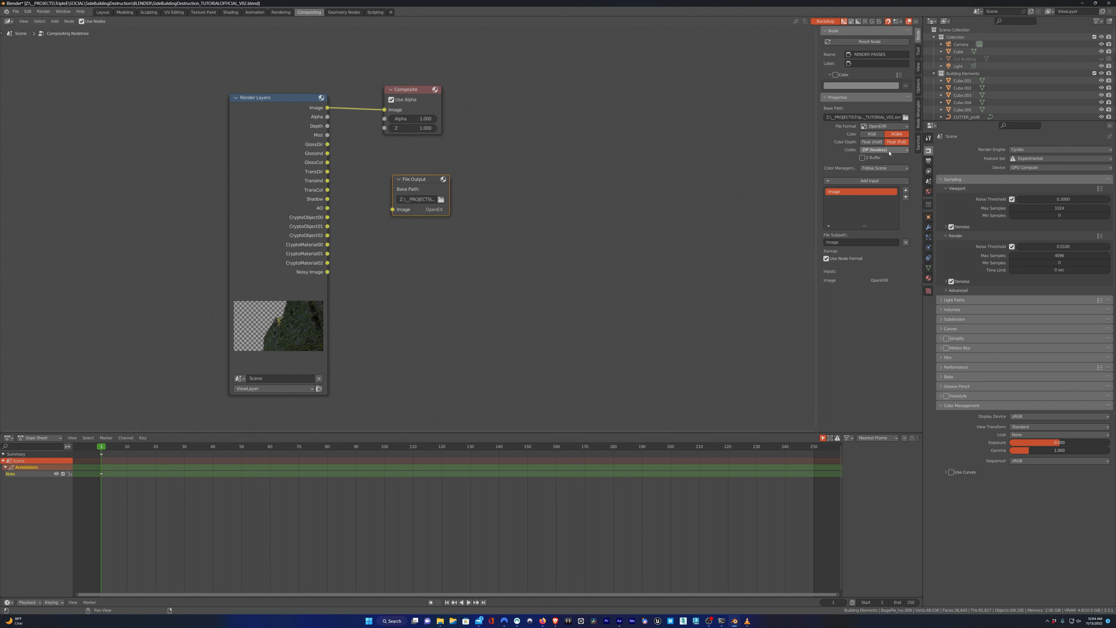
click(864, 168)
click(864, 172)
click(864, 171)
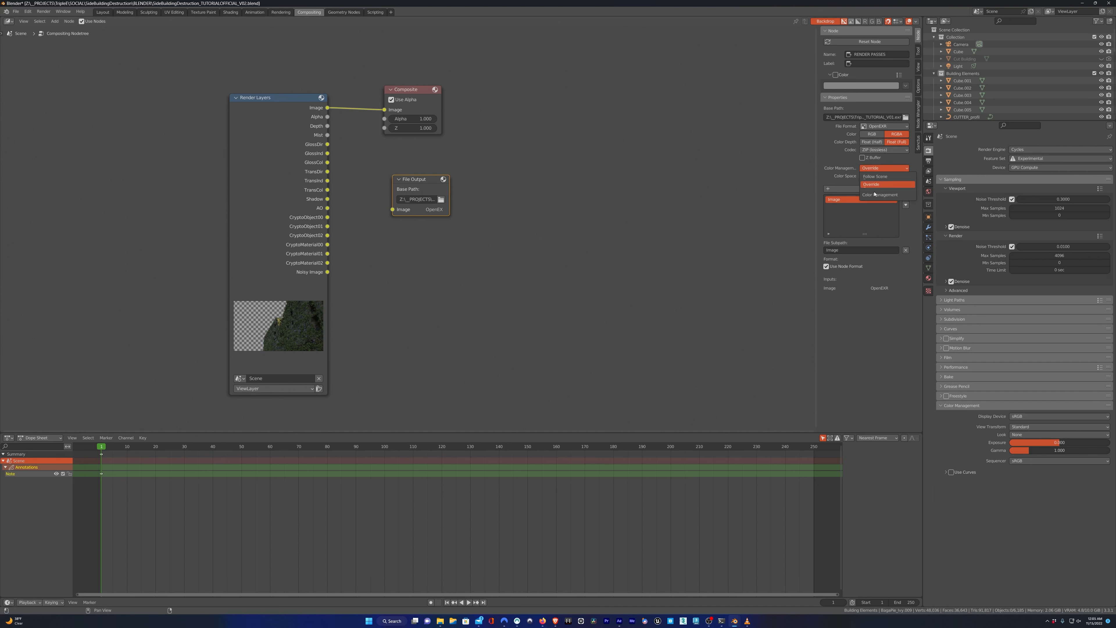
click(876, 175)
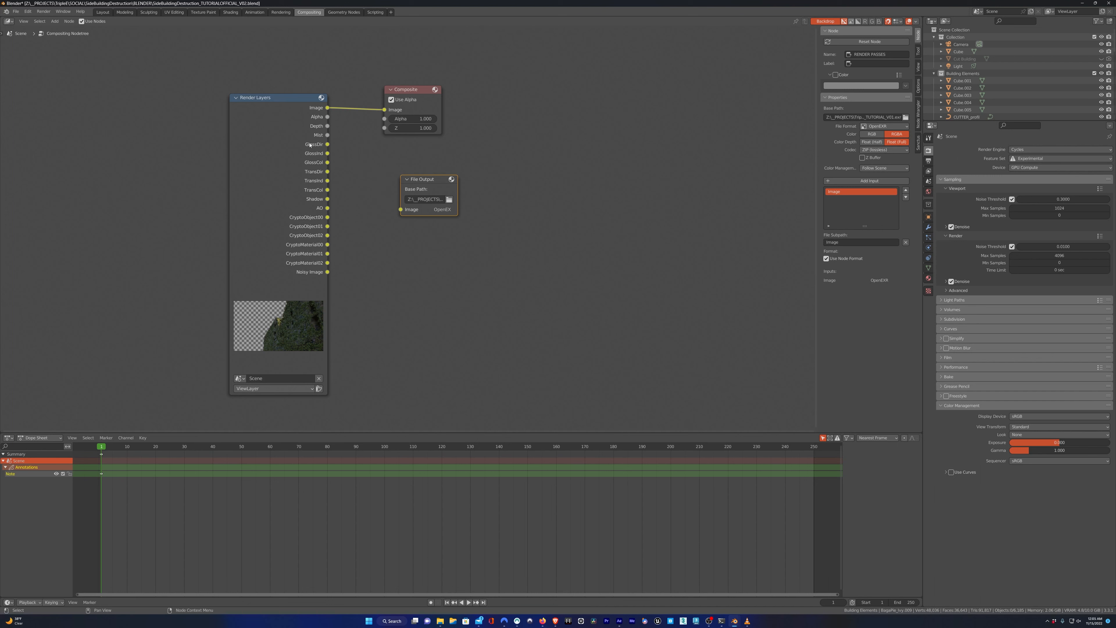
Connect the Render Layers Image output to the File Output node and name that input COMBINED
drag(273, 99, 265, 90)
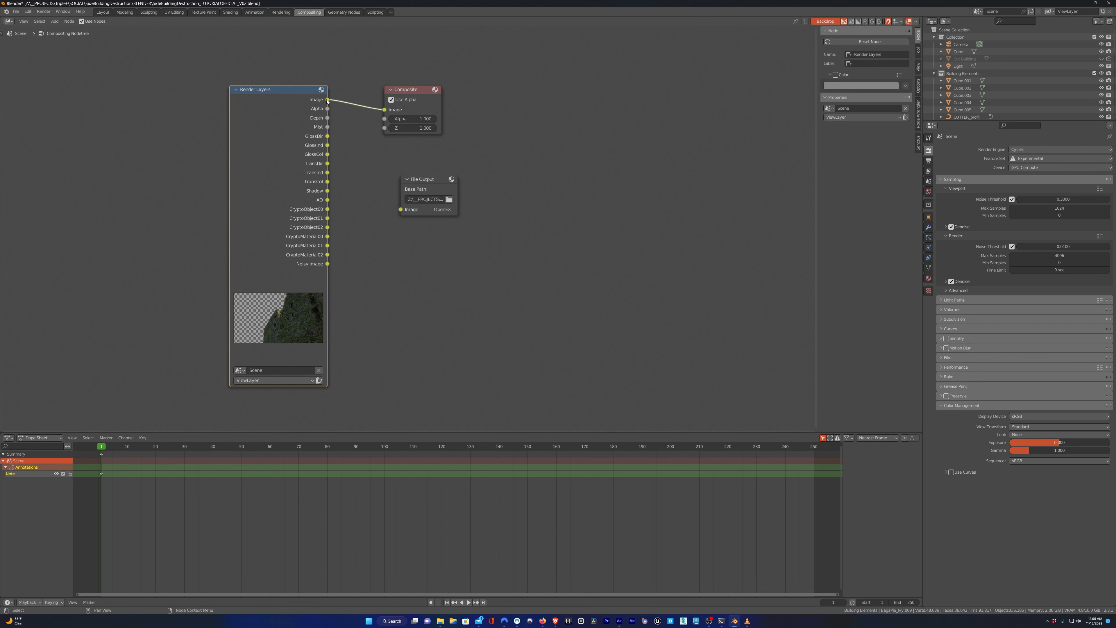
drag(327, 100, 401, 210)
click(421, 204)
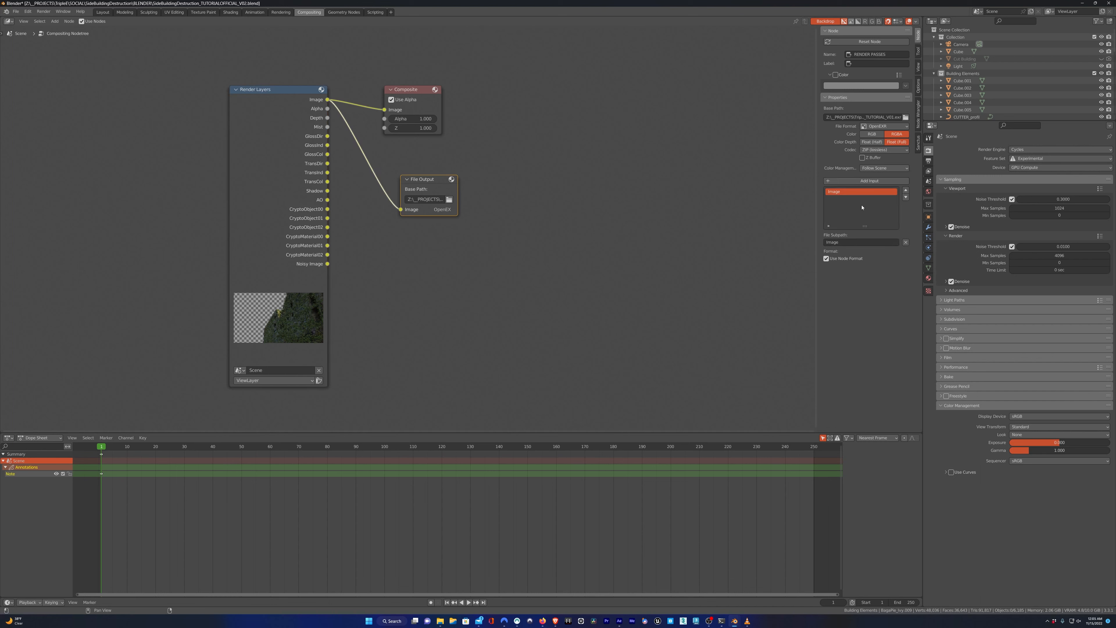
click(840, 242)
text(COMB)
key(Return)
Add three more inputs to the File Output node and name the first of them ALPHA
click(868, 181)
click(868, 180)
click(854, 199)
click(846, 242)
text(ALPHA)
key(Return)
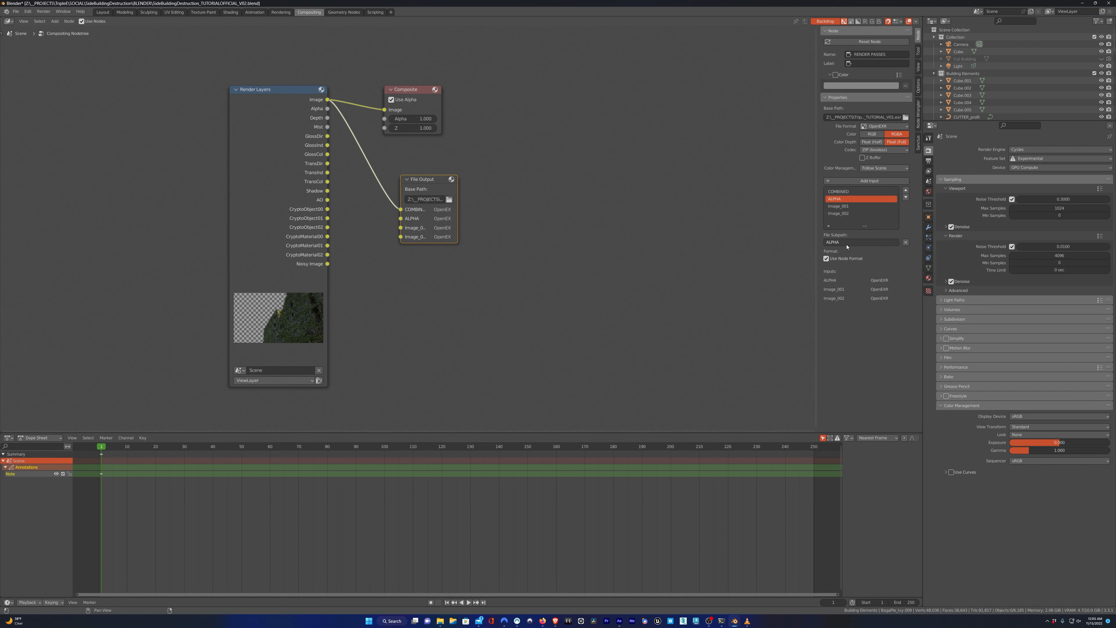
Name the two remaining File Output inputs MIST and SHADOW
click(863, 209)
click(849, 242)
text(MIST)
key(Return)
click(852, 214)
click(850, 242)
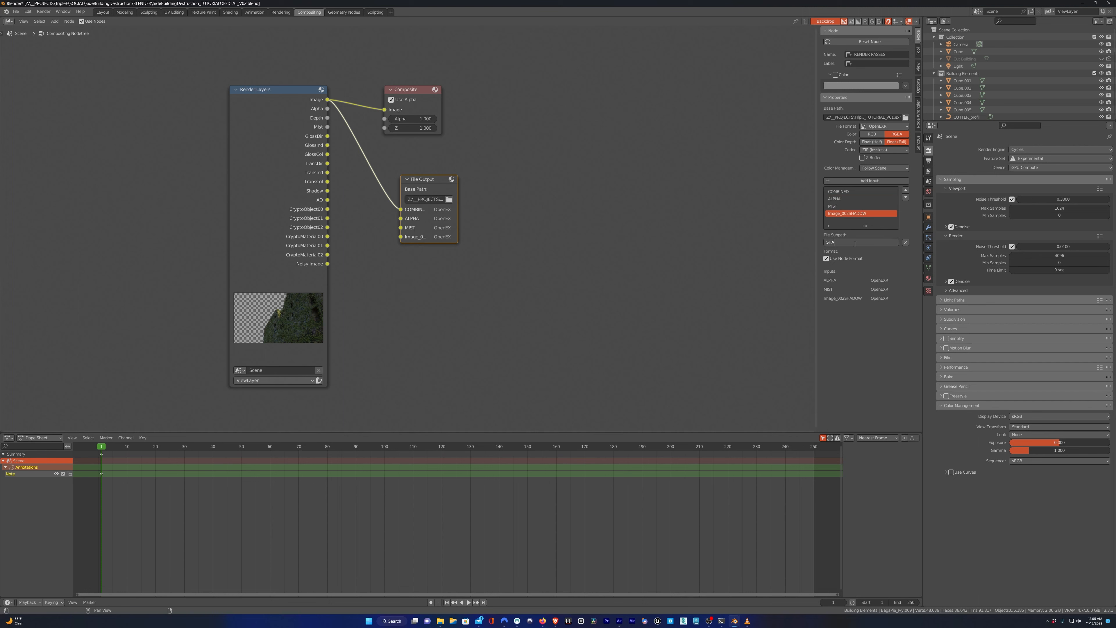
text(SHADOW)
key(Return)
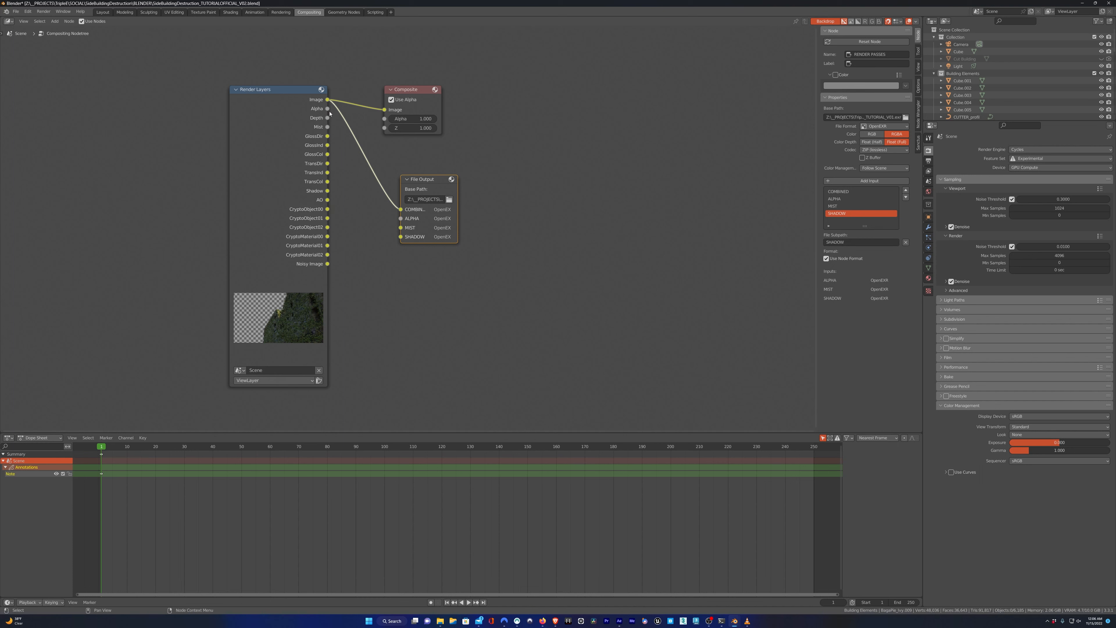
Link the Alpha, Mist and Shadow passes to their matching File Output inputs, and add an AO input fed by the AO pass
drag(327, 110, 401, 227)
mouse_move(328, 191)
mouse_down()
mouse_move(385, 237)
mouse_move(401, 237)
mouse_up()
click(424, 186)
click(864, 181)
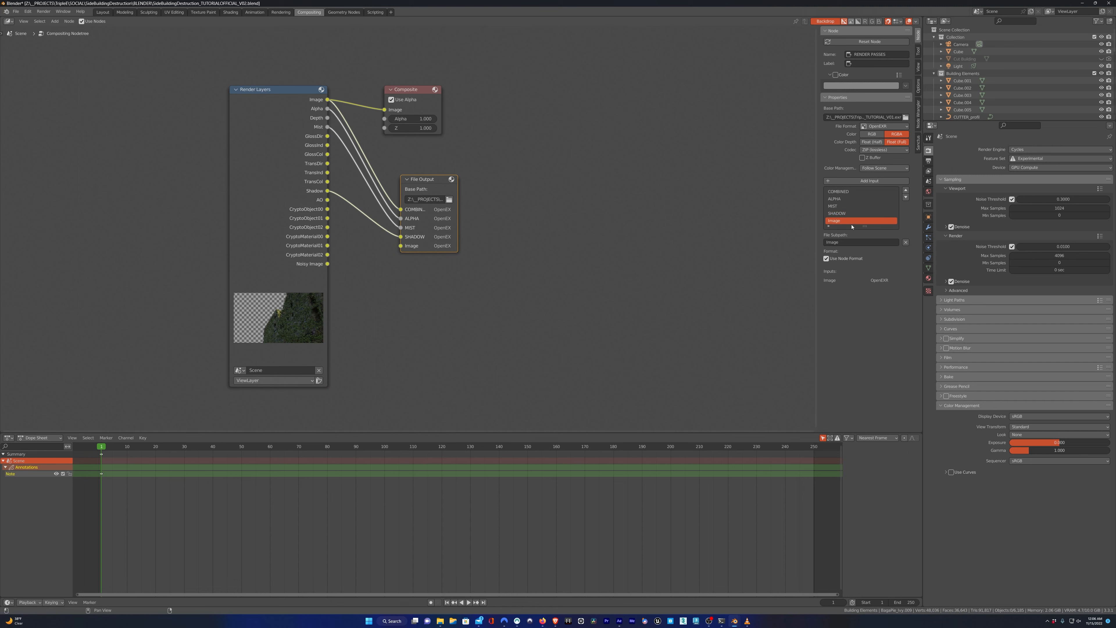
click(841, 243)
text(AO)
key(Return)
drag(327, 199, 401, 246)
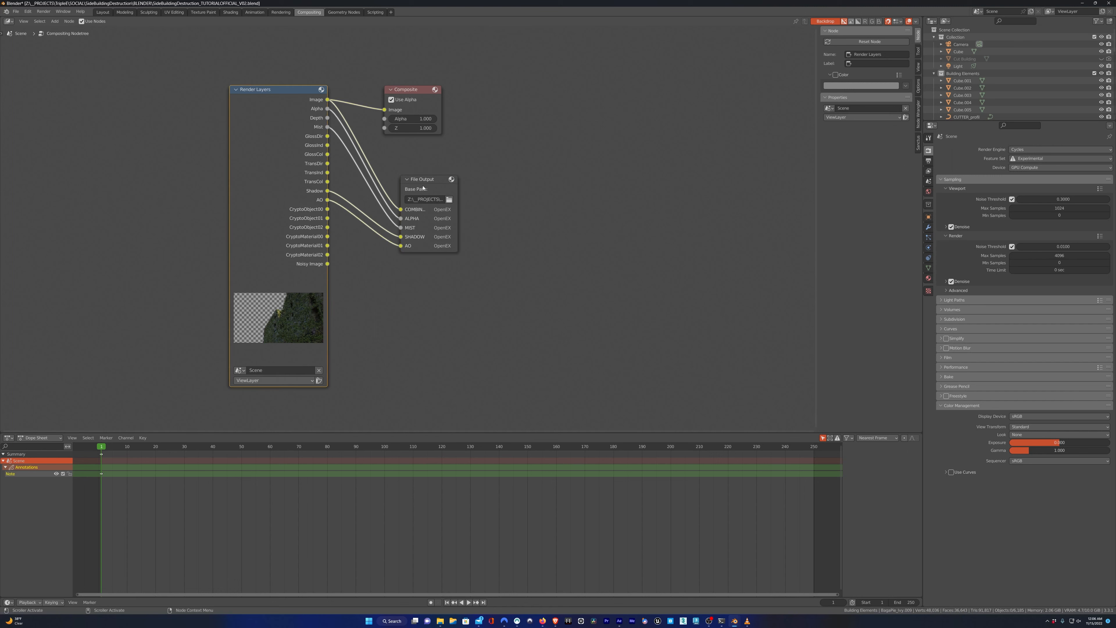
Set the File Output node's base path to SideBuildingDestruction_TUTORIAL_V01.exr inside the 002 folder and save the file
key(ctrl+s)
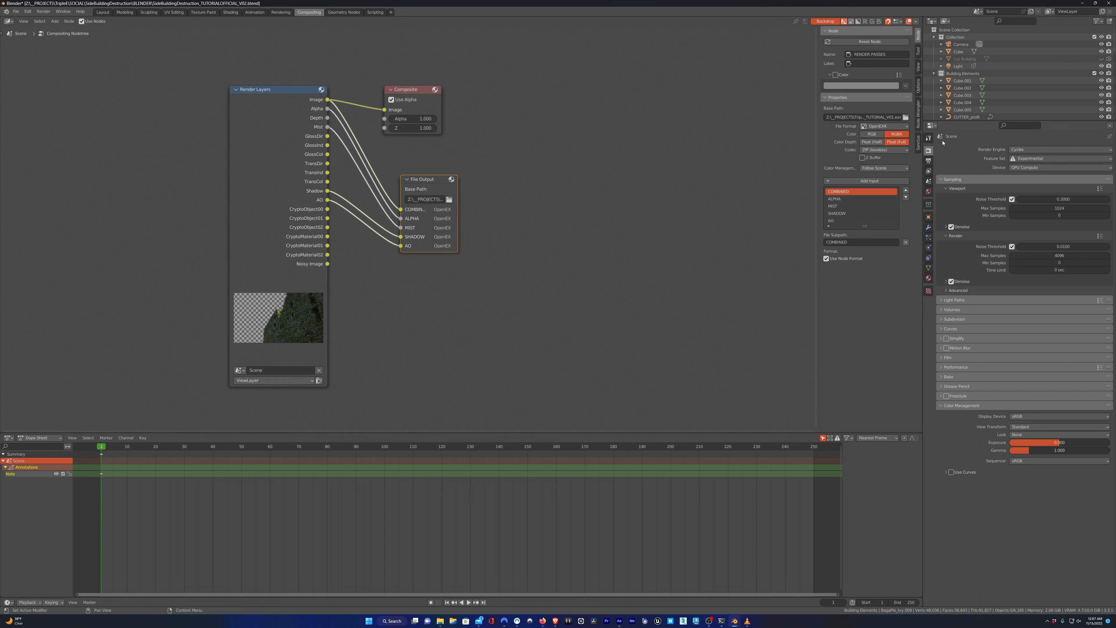
click(449, 200)
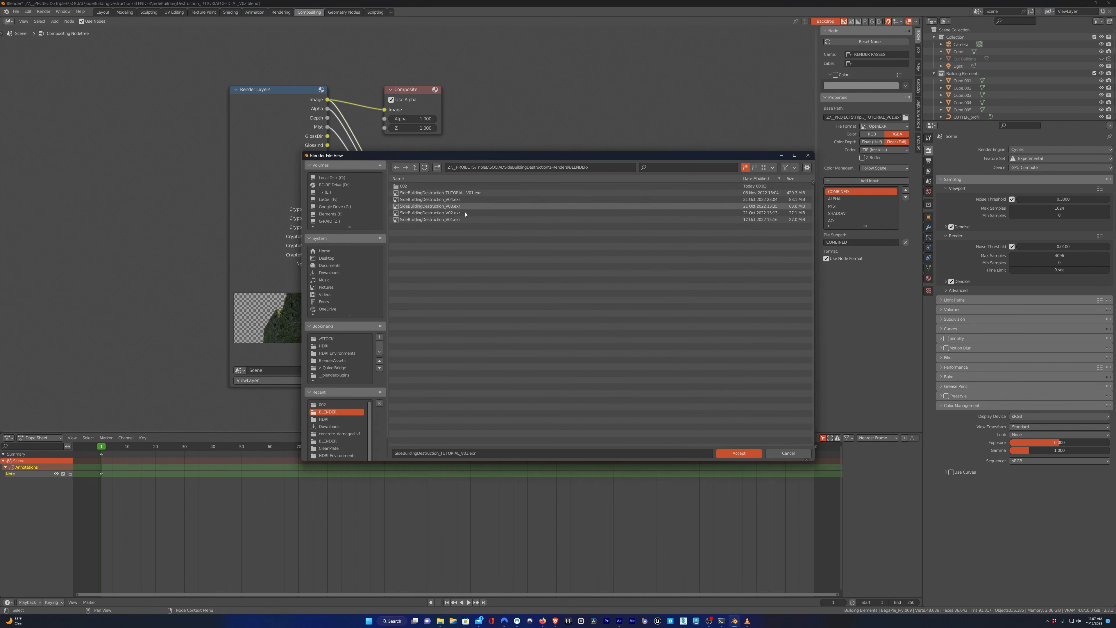
double_click(411, 189)
click(734, 452)
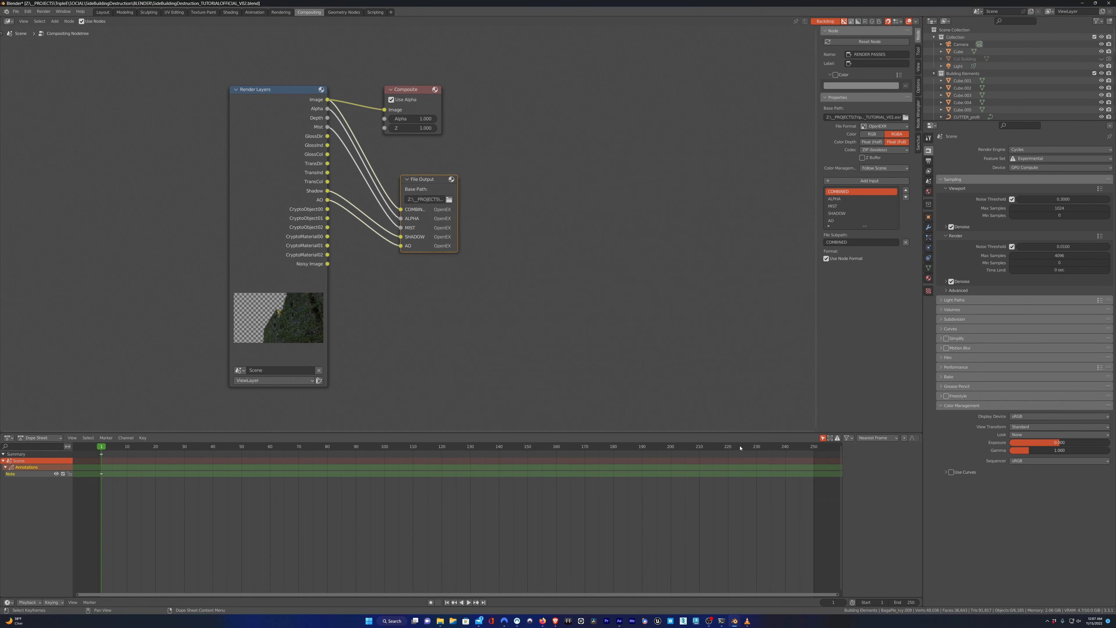
key(ctrl+s)
Render the frame and open the SideBuildingDestruction_TUTORIAL_V01.exr folder inside 002 in File Explorer
key(F12)
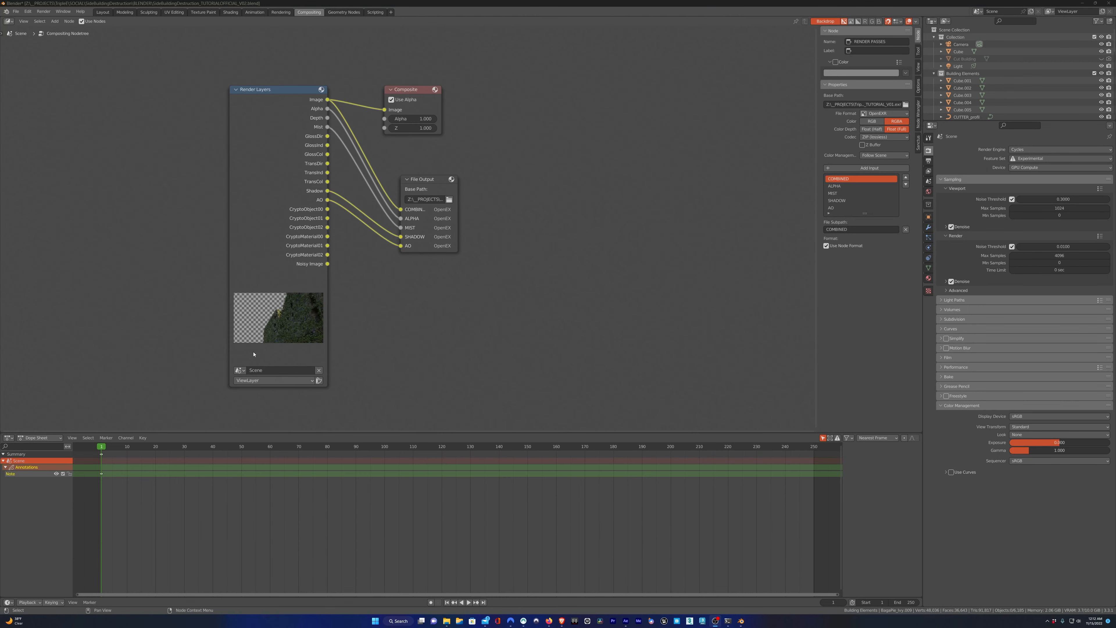
click(446, 621)
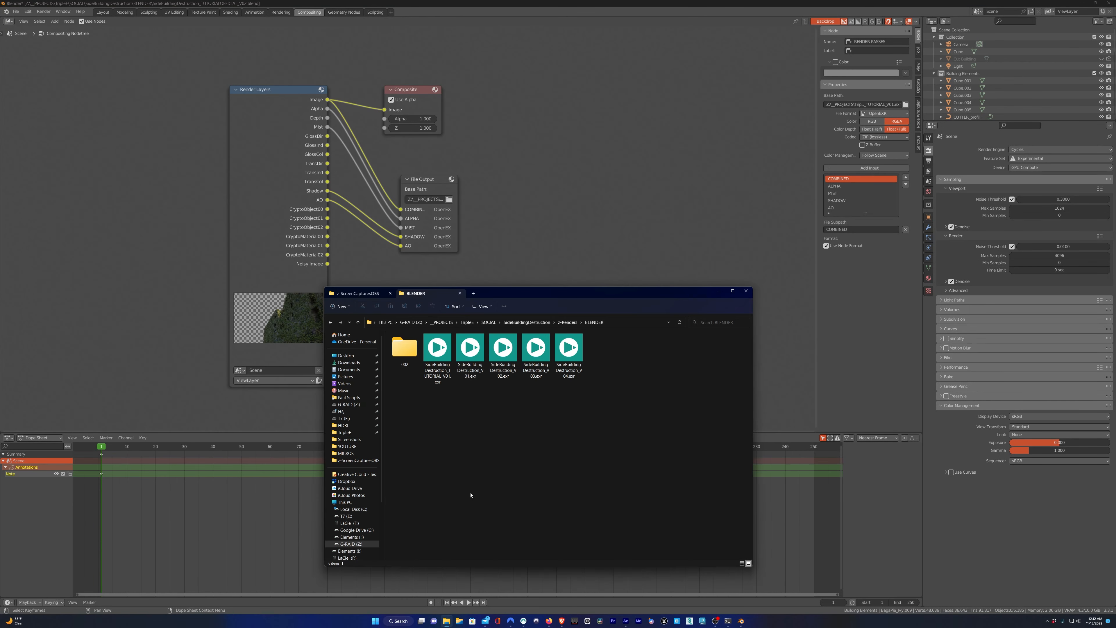
double_click(404, 349)
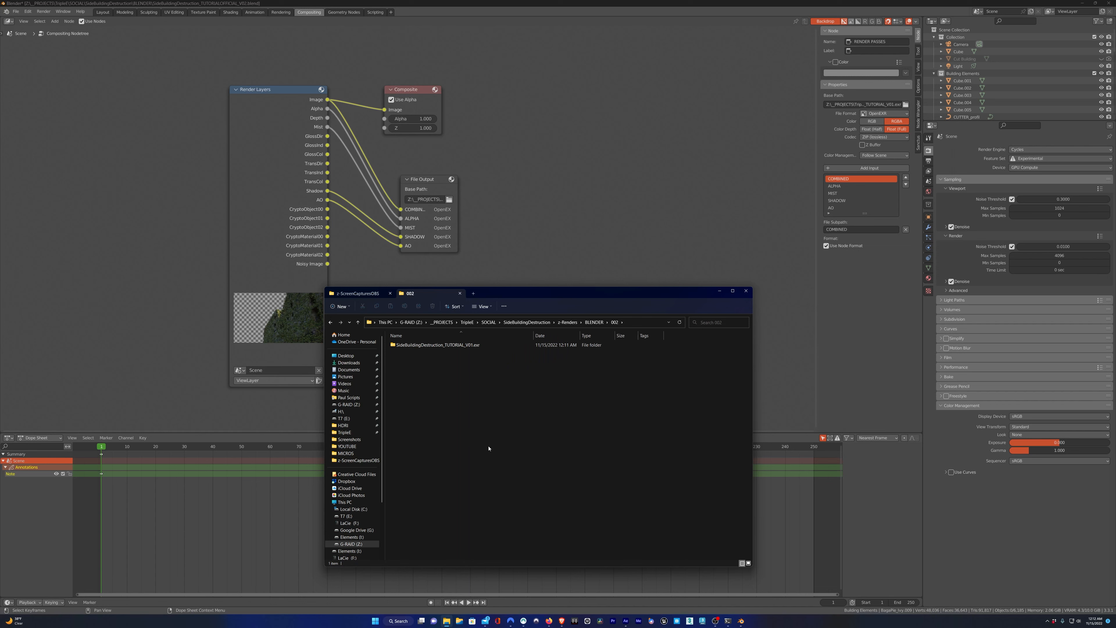
double_click(454, 345)
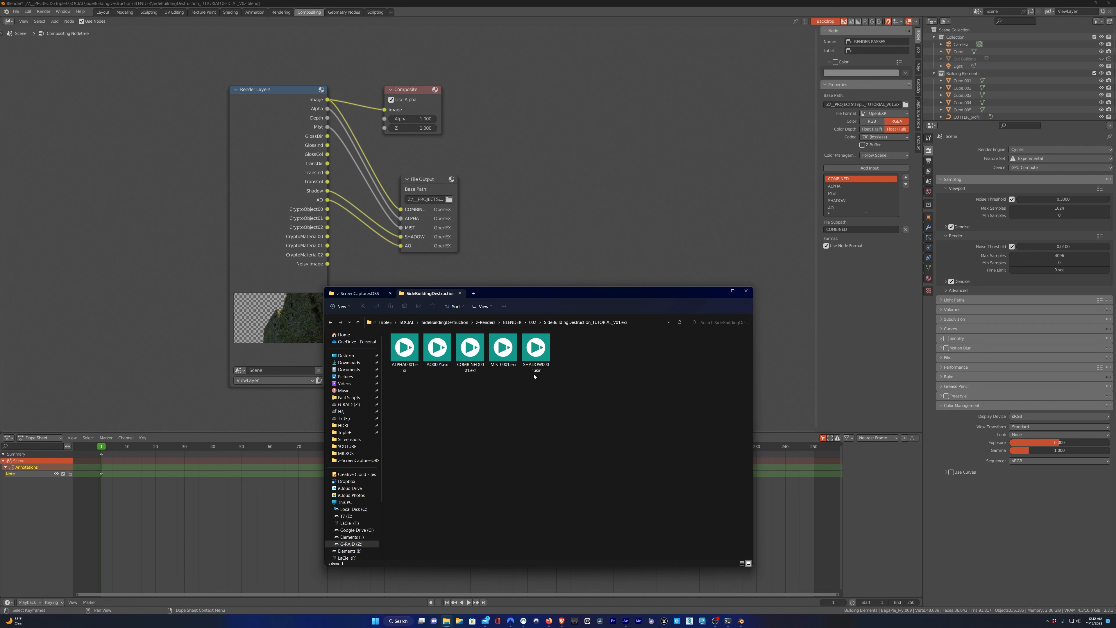
Preview the ALPHA pass and look through the other rendered EXR passes and their file sizes
double_click(404, 347)
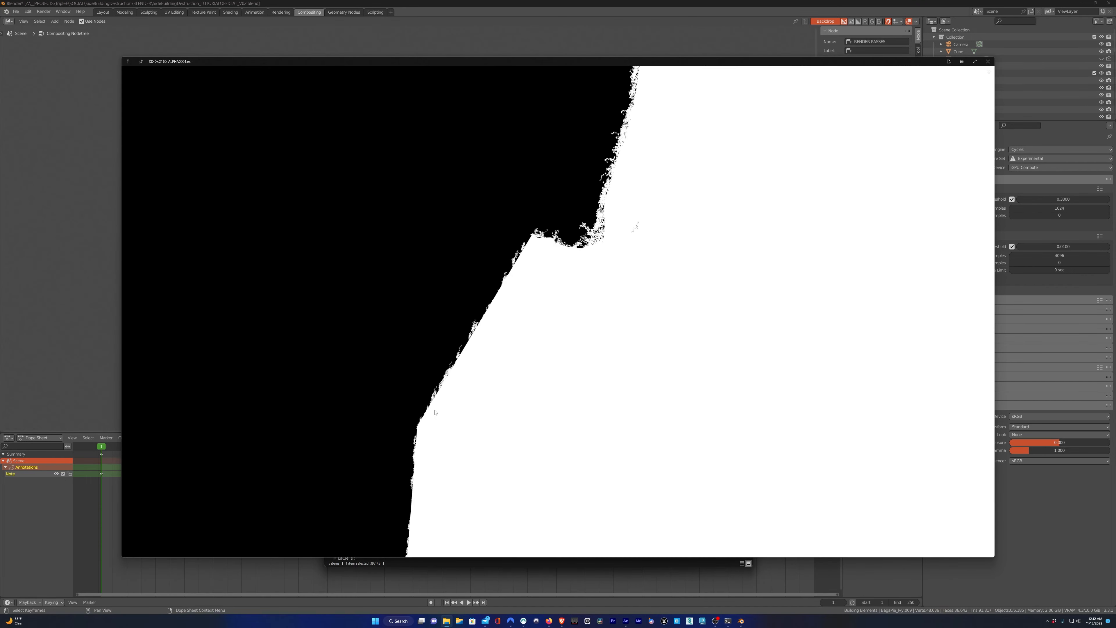
key(Right)
key(Right)
key(Right)
key(Right)
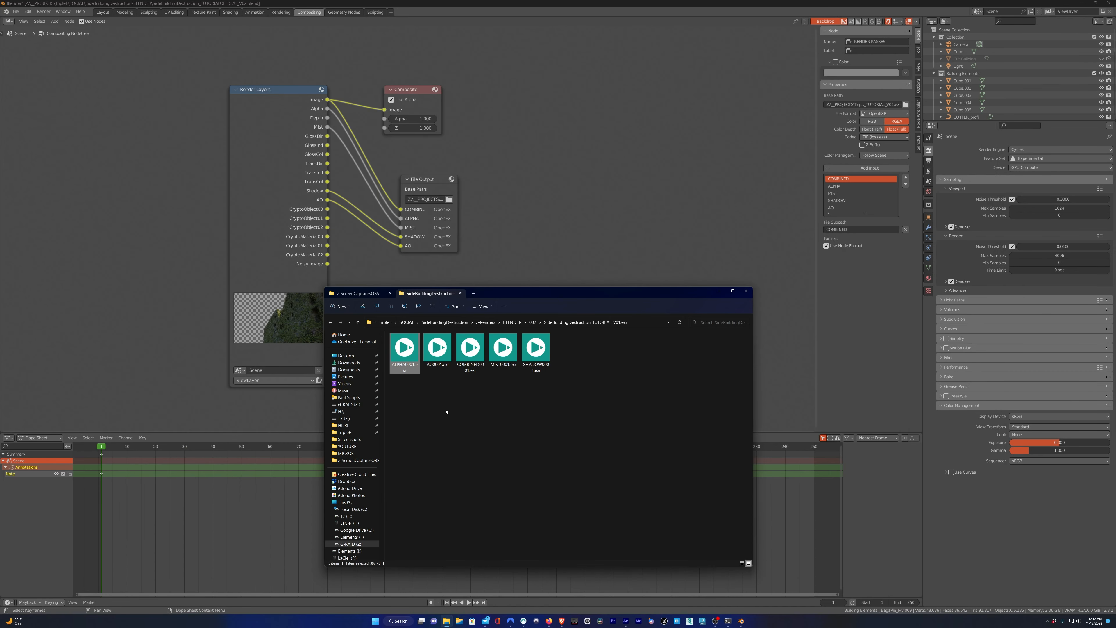
key(Right)
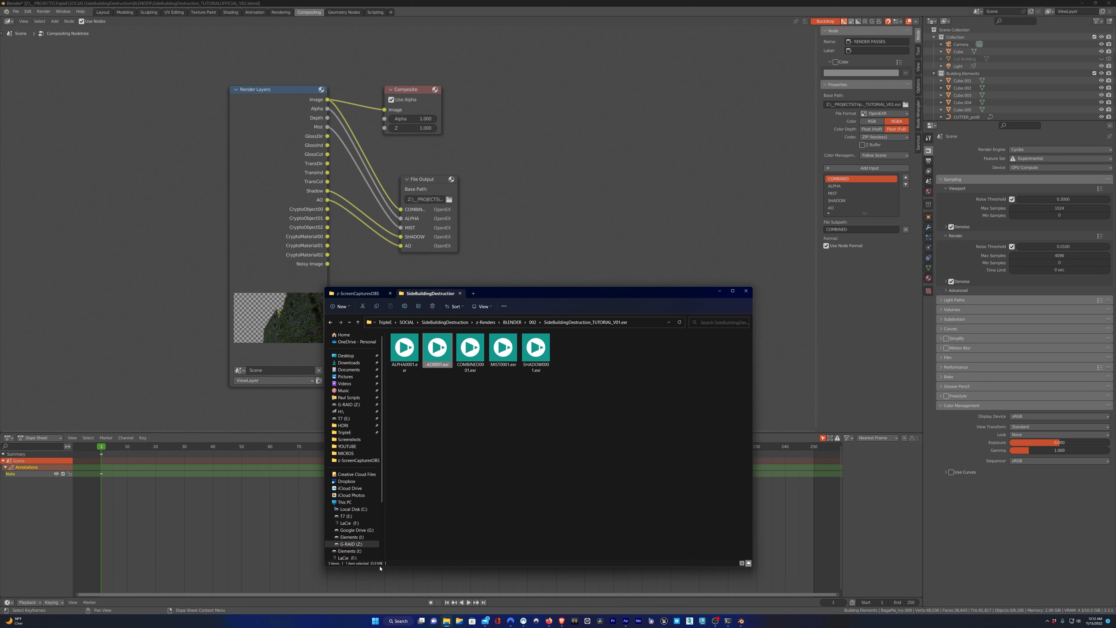
key(Right)
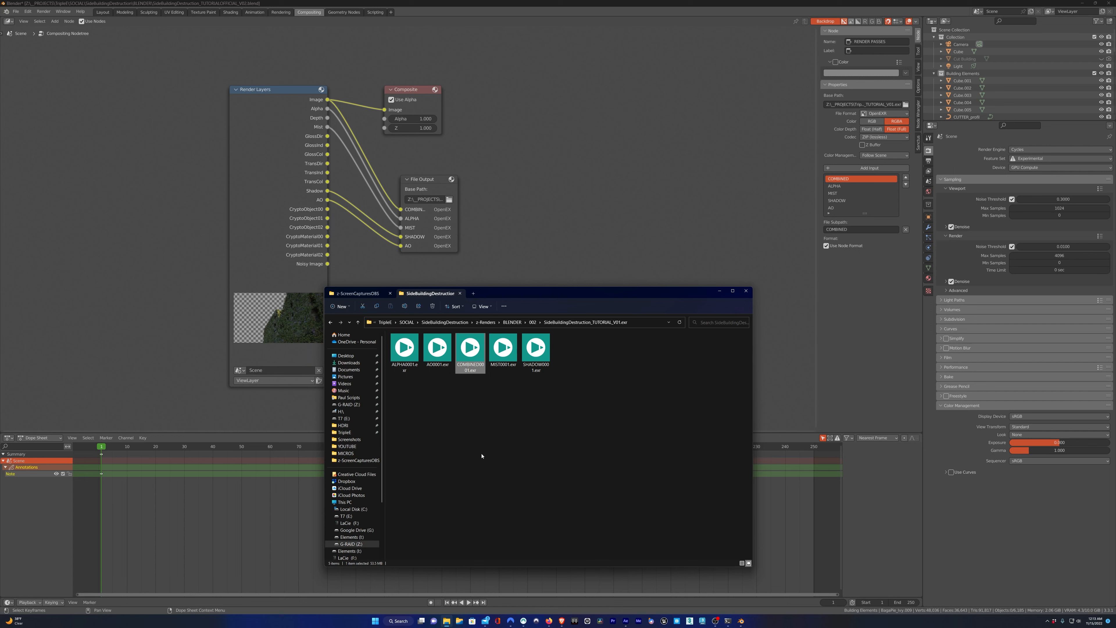
Import all five EXR pass files into the render passes folder of the After Effects project
click(486, 405)
key(ctrl+a)
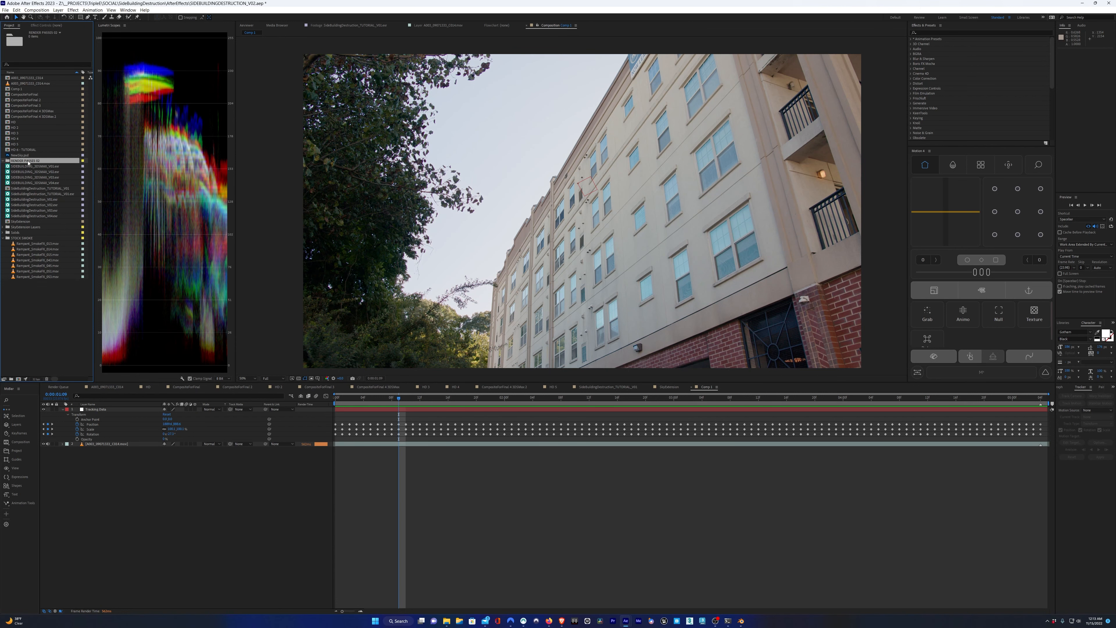
key(alt+Tab)
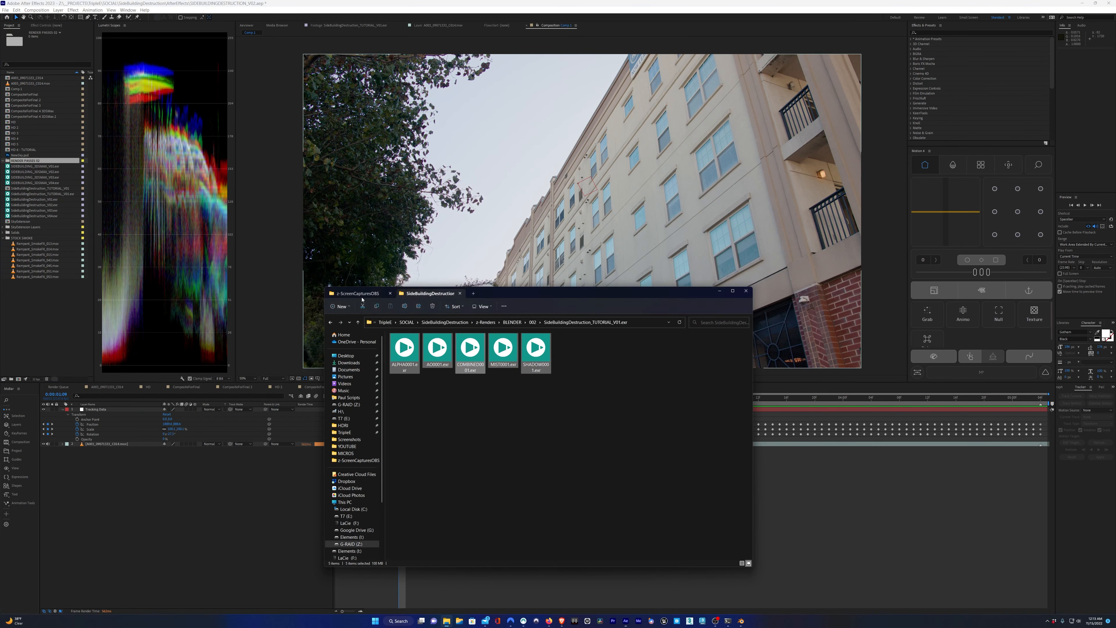
drag(404, 371, 32, 163)
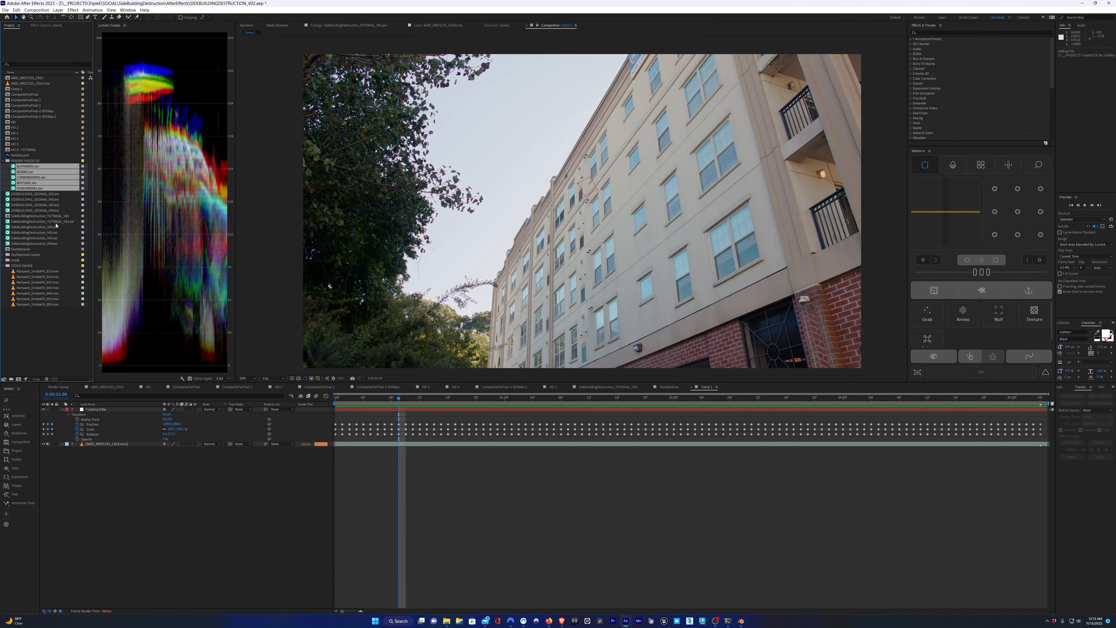
Add the COMBINED and MIST EXR passes above the footage layer, with the playhead on the last frame
key(End)
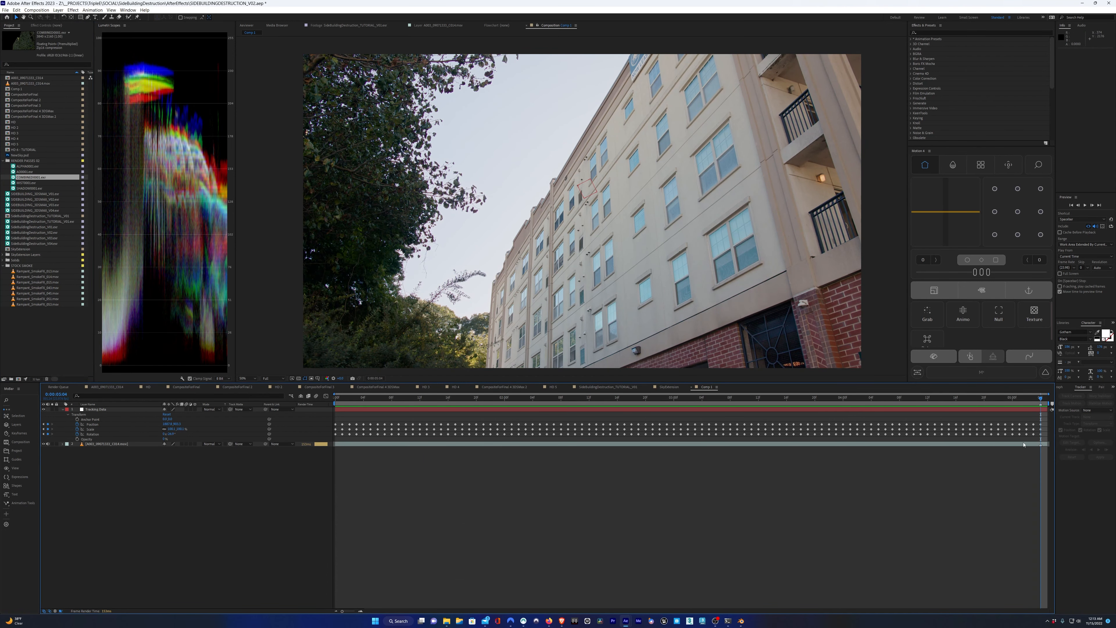
drag(40, 178, 129, 434)
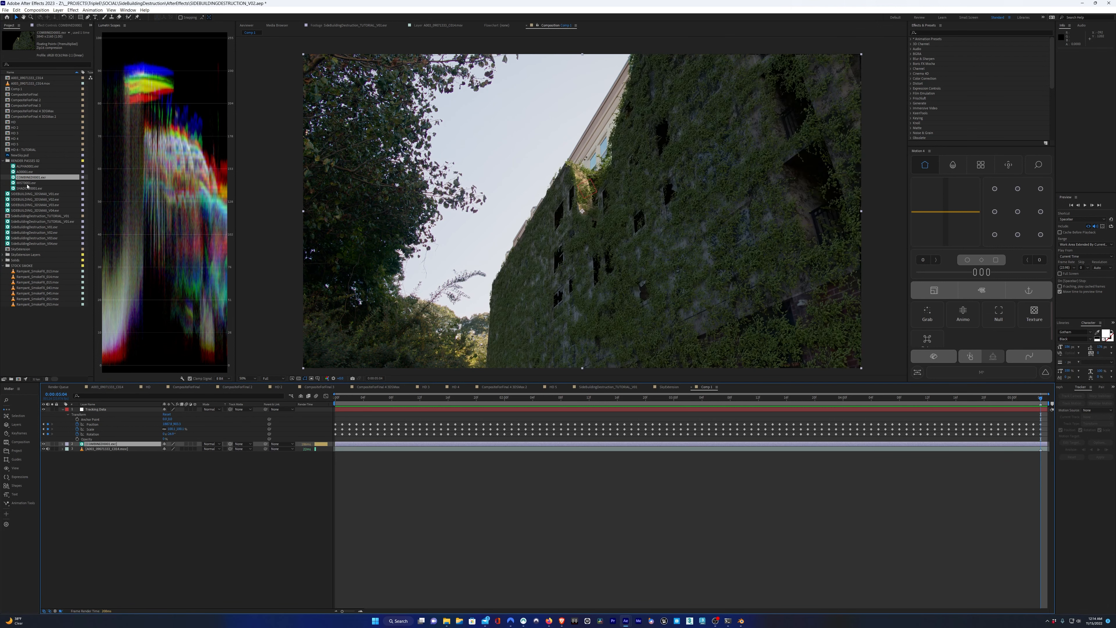
drag(29, 184, 94, 429)
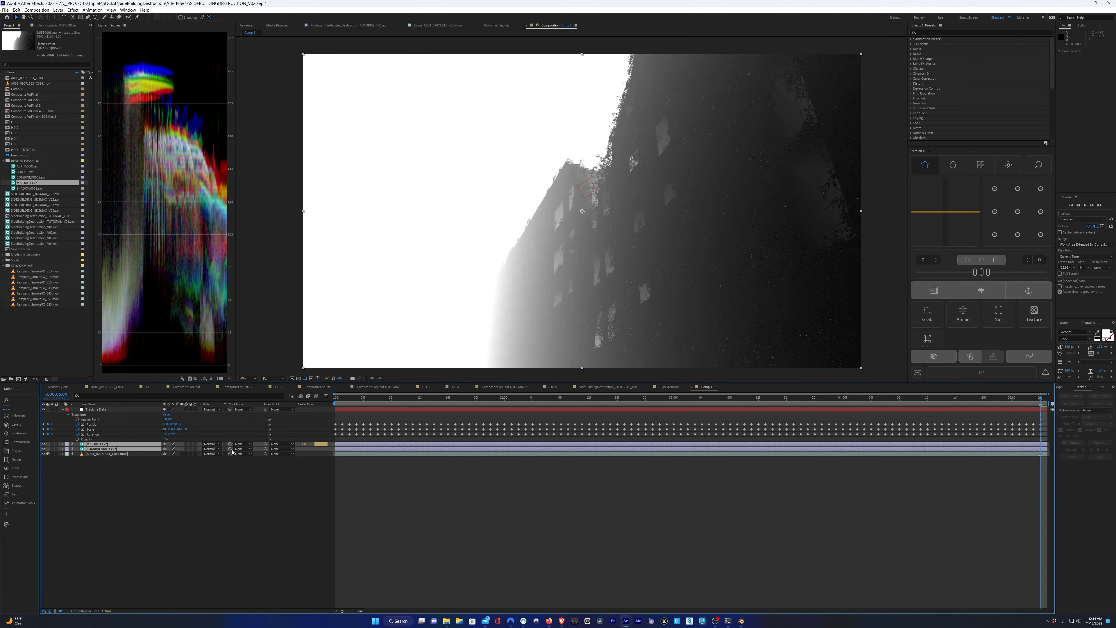
Parent both pass layers to the tracking data null, hide the MIST layer and play back the composite
drag(265, 444, 94, 409)
click(43, 444)
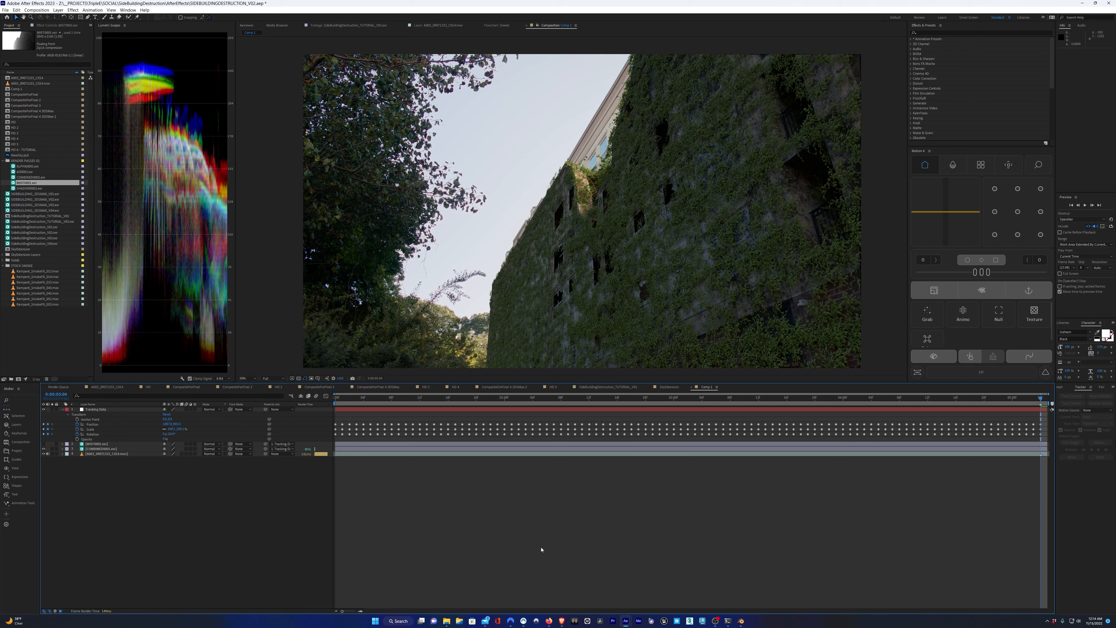
key(space)
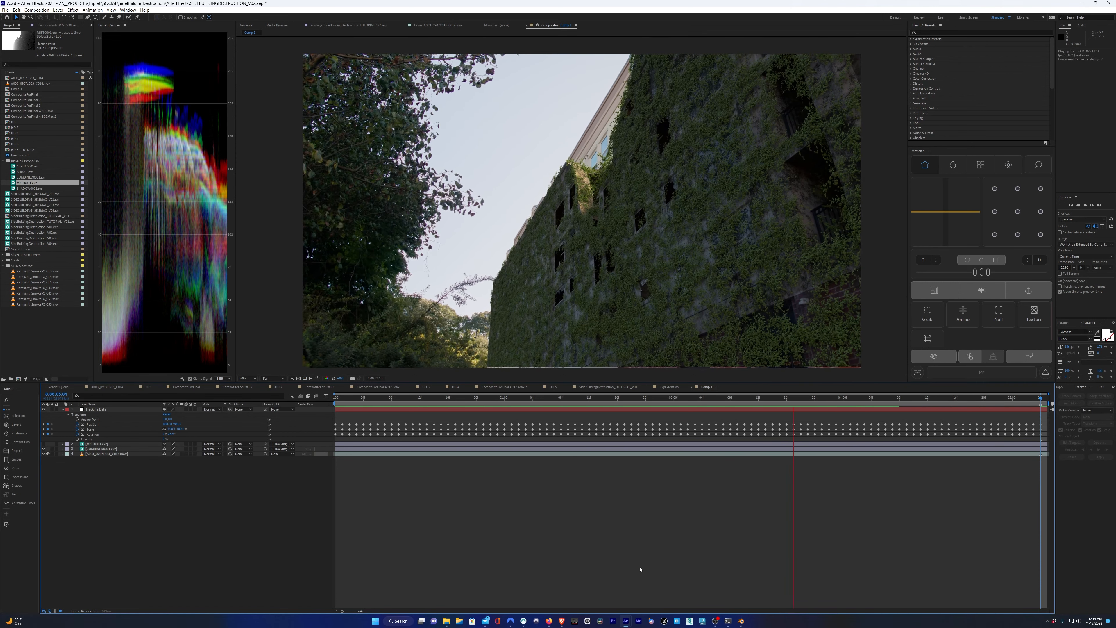
key(space)
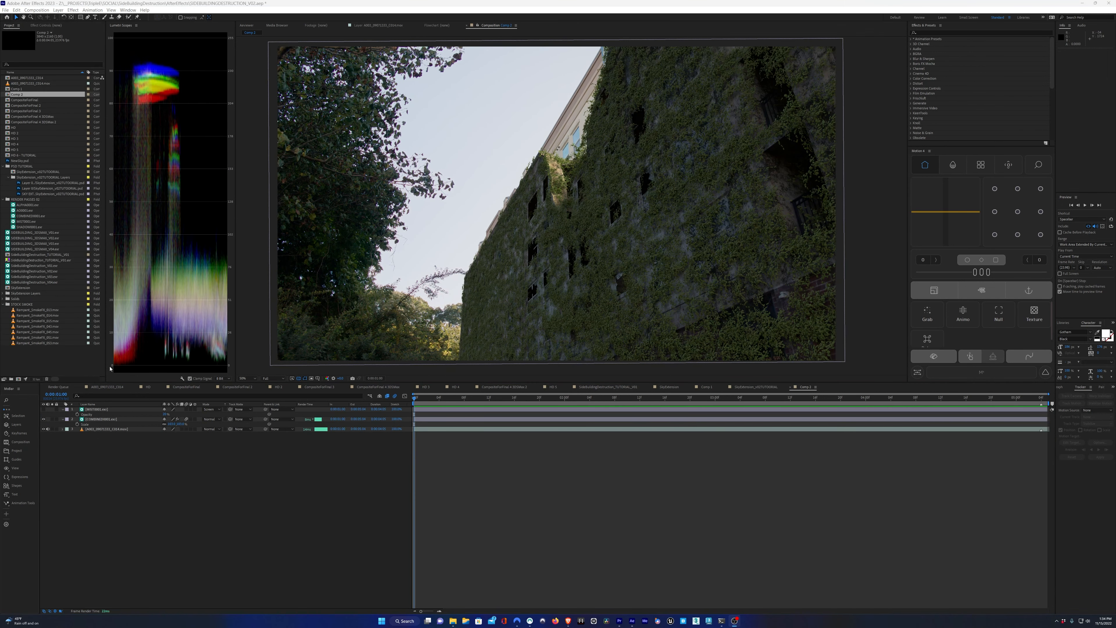
Hide the COMBINED render layer so the original footage shows on the last frame
click(117, 465)
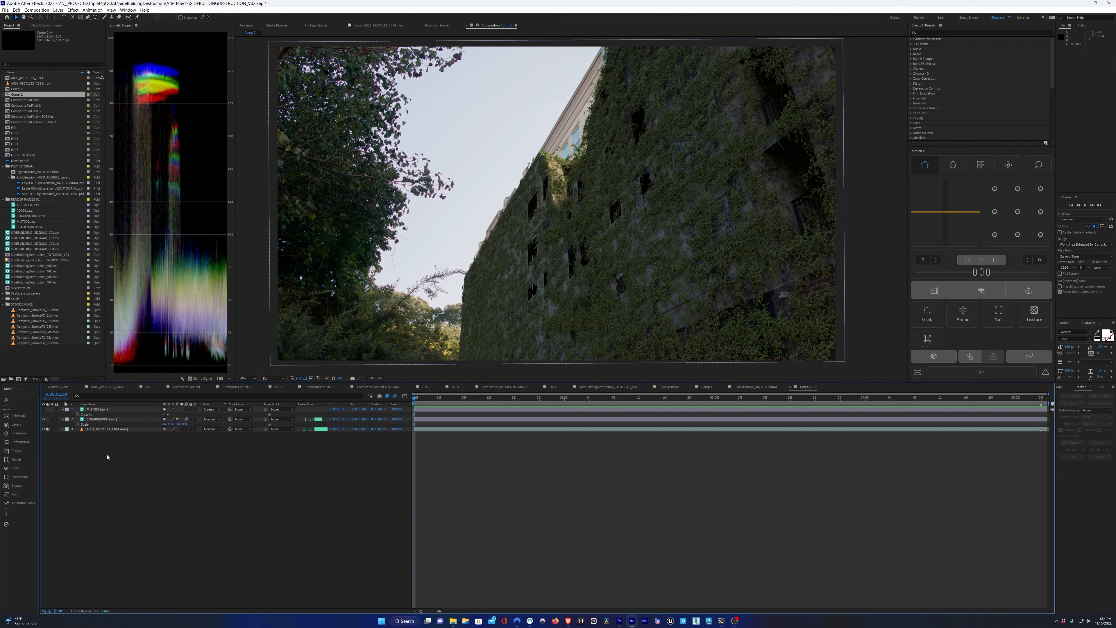
click(104, 420)
click(44, 419)
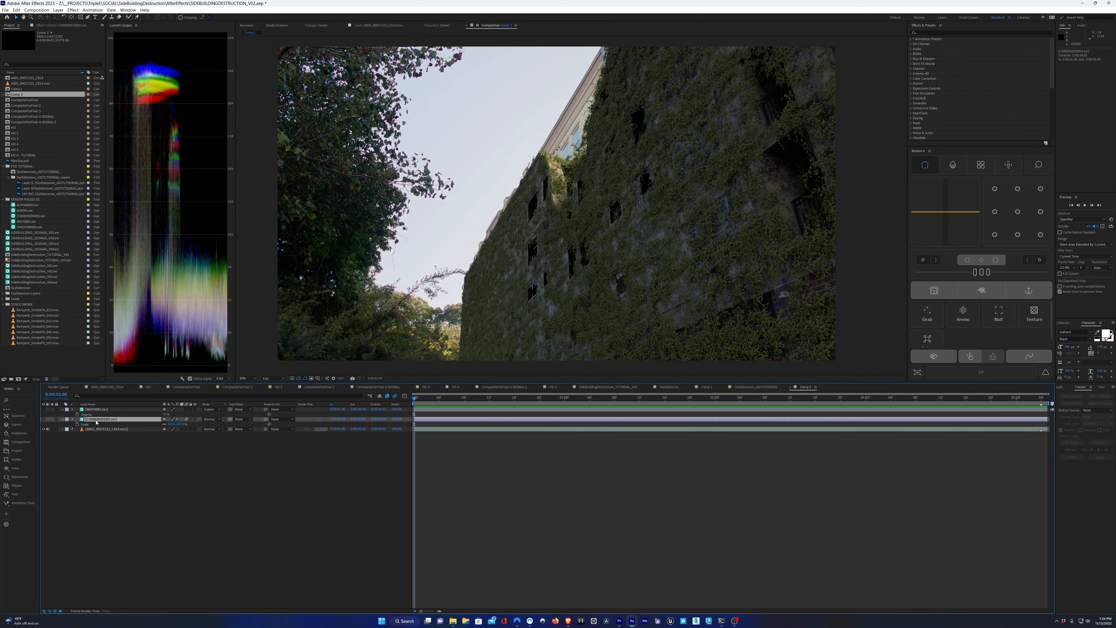
click(103, 429)
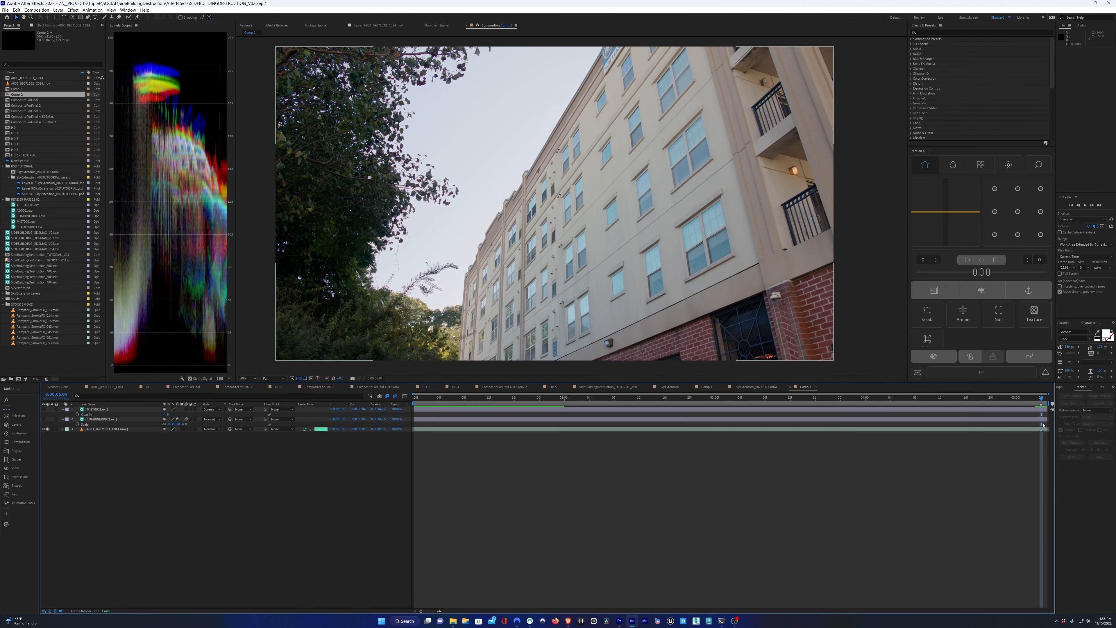
click(1012, 444)
click(1011, 430)
click(1011, 443)
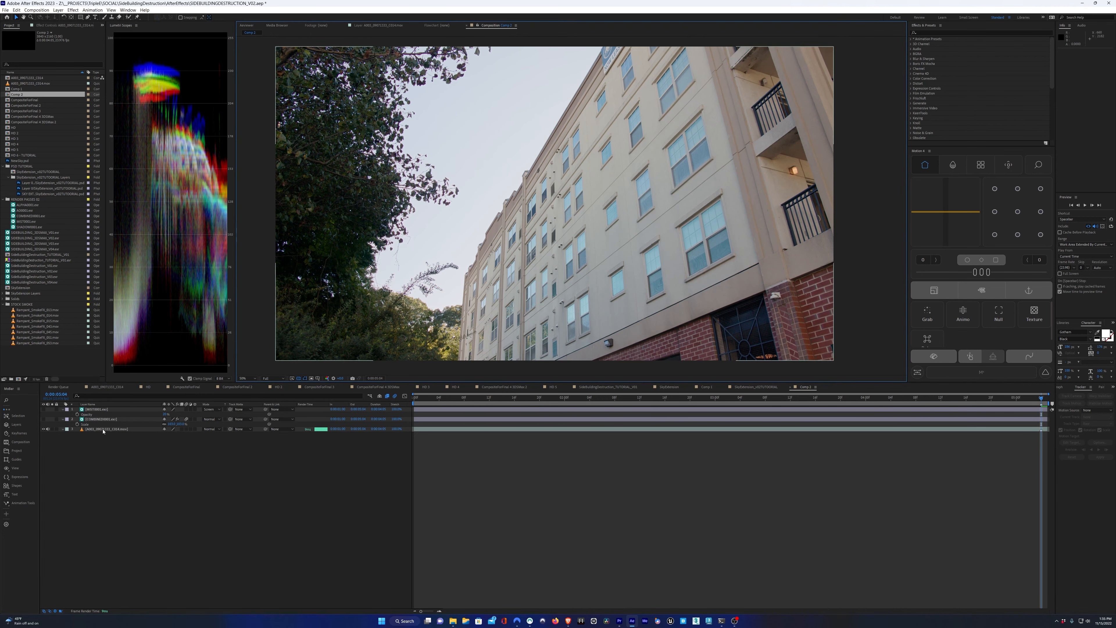
Open the footage layer, start a Track Motion tracker and place its first track point on a far window of the building
double_click(107, 429)
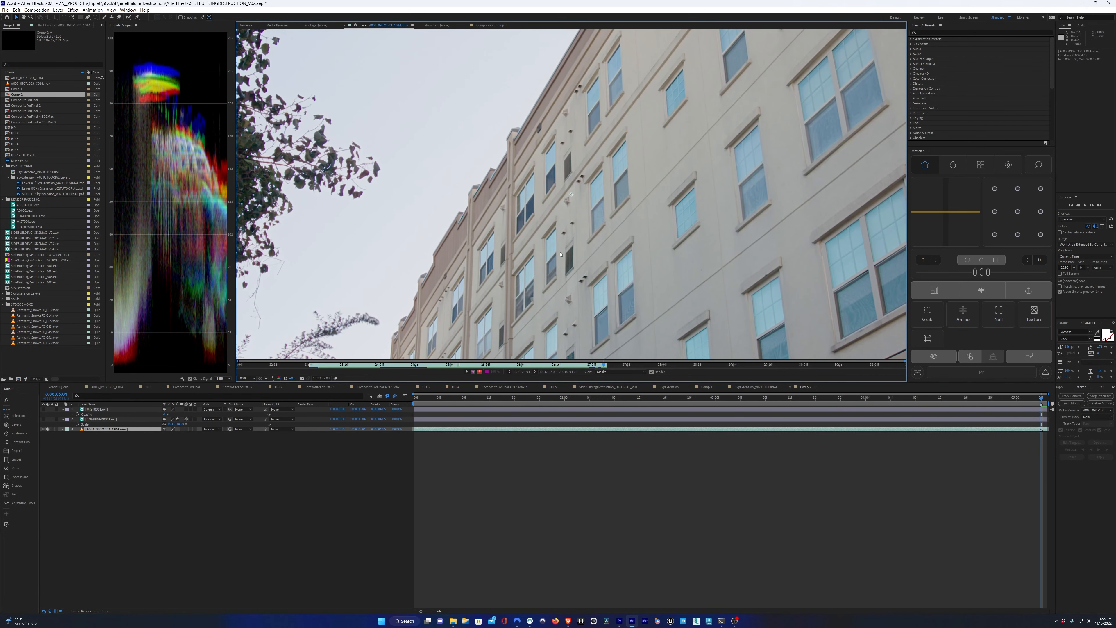
scroll(561, 253, down, 2)
right_click(558, 237)
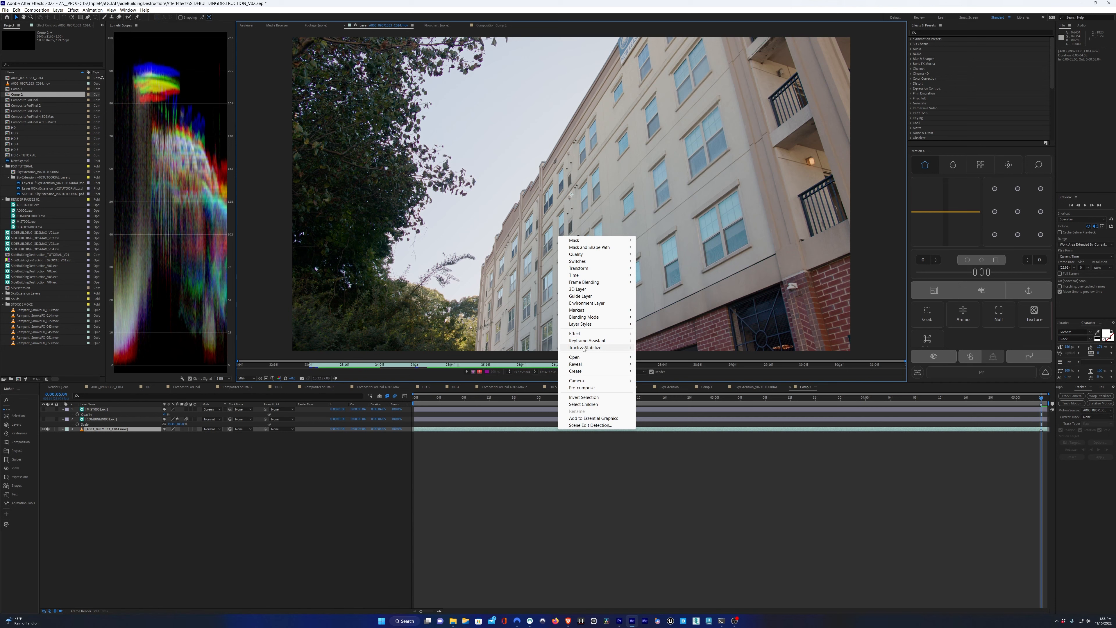
mouse_move(584, 348)
click(656, 361)
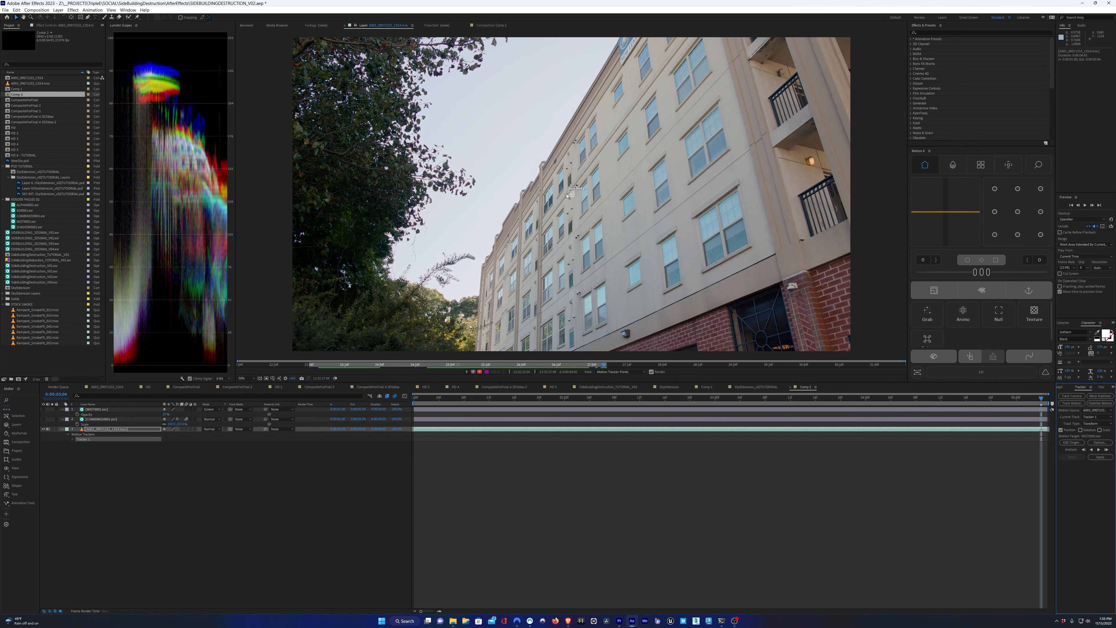
scroll(567, 193, up, 2)
scroll(584, 210, up, 1)
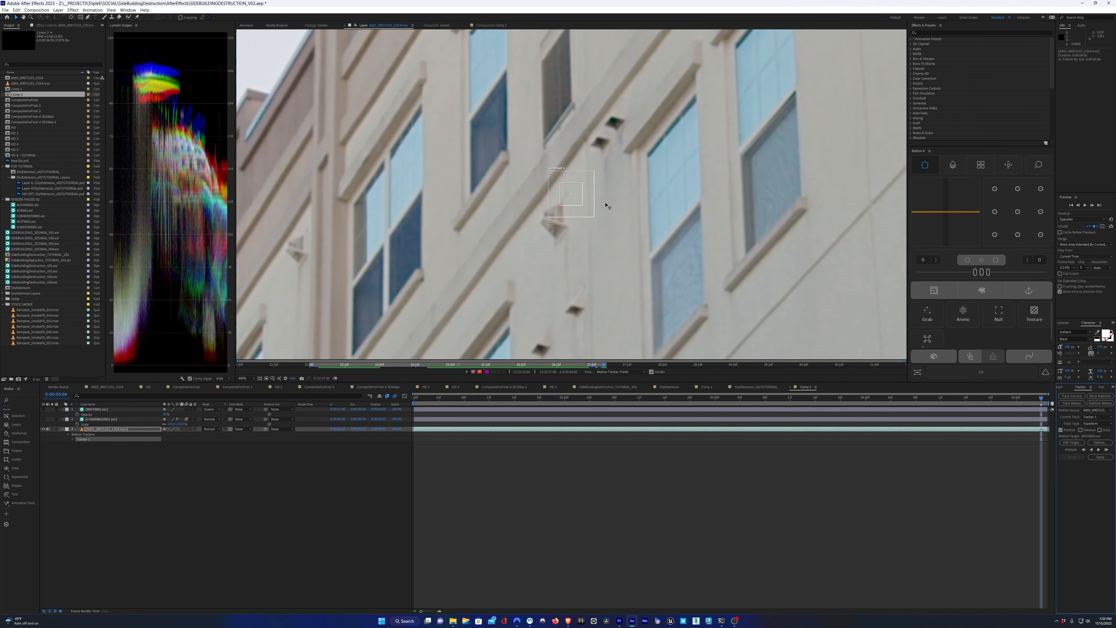
scroll(605, 209, down, 2)
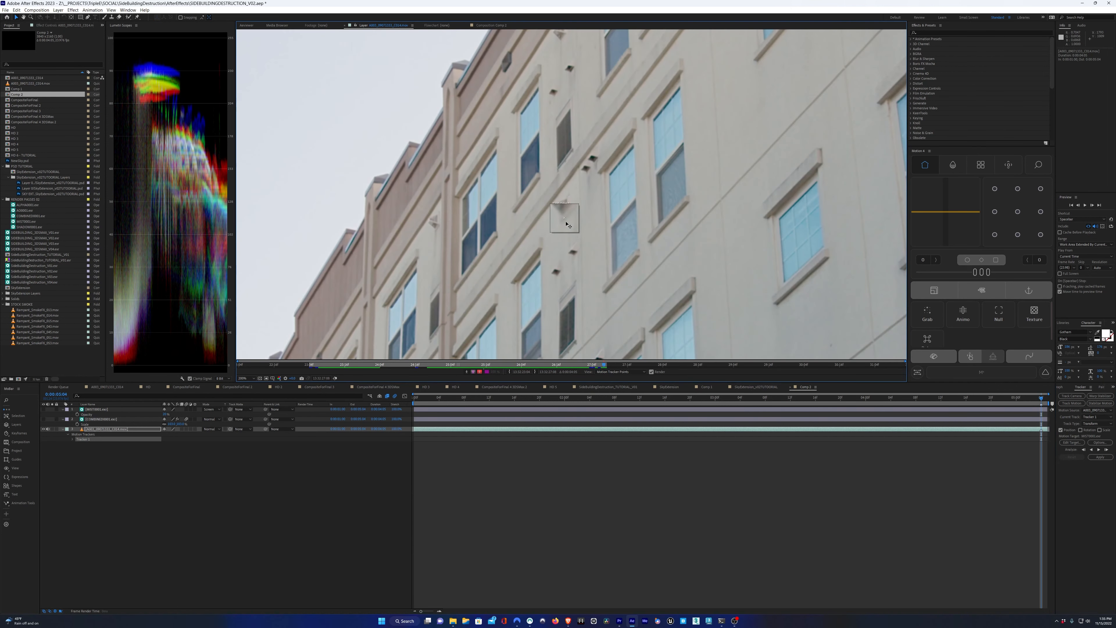
drag(566, 222, 464, 247)
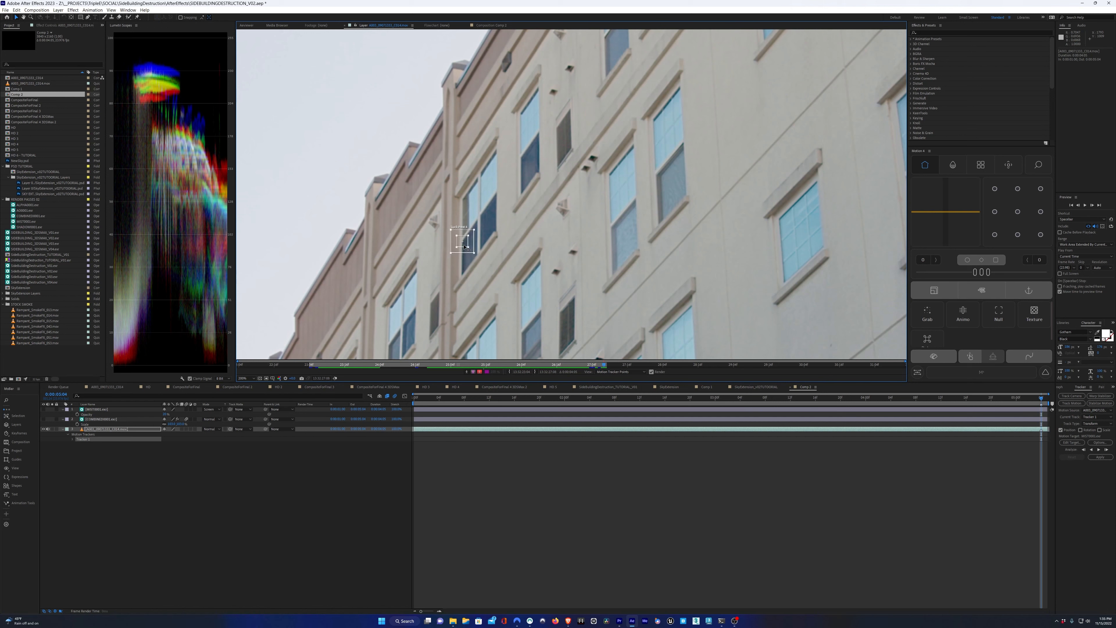
Enable rotation and scale tracking, place the second track point on a nearer upper window corner and analyze the footage backward
click(1086, 431)
click(1102, 431)
drag(599, 191, 636, 183)
scroll(646, 184, down, 2)
scroll(597, 176, up, 1)
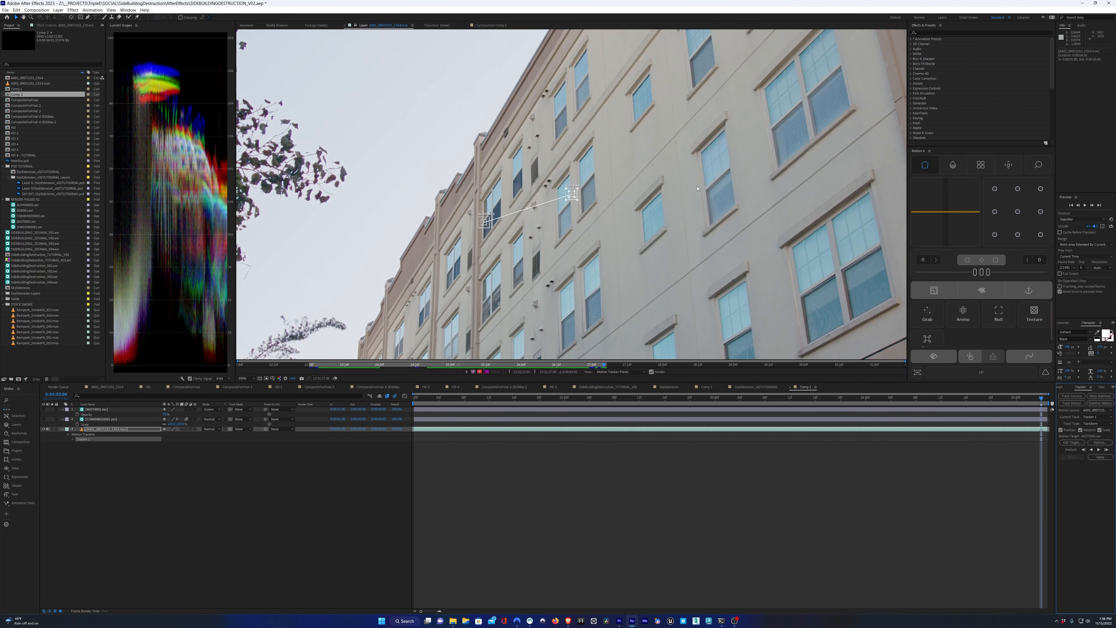
drag(598, 176, 590, 221)
scroll(590, 219, up, 1)
drag(555, 291, 676, 95)
scroll(666, 122, down, 2)
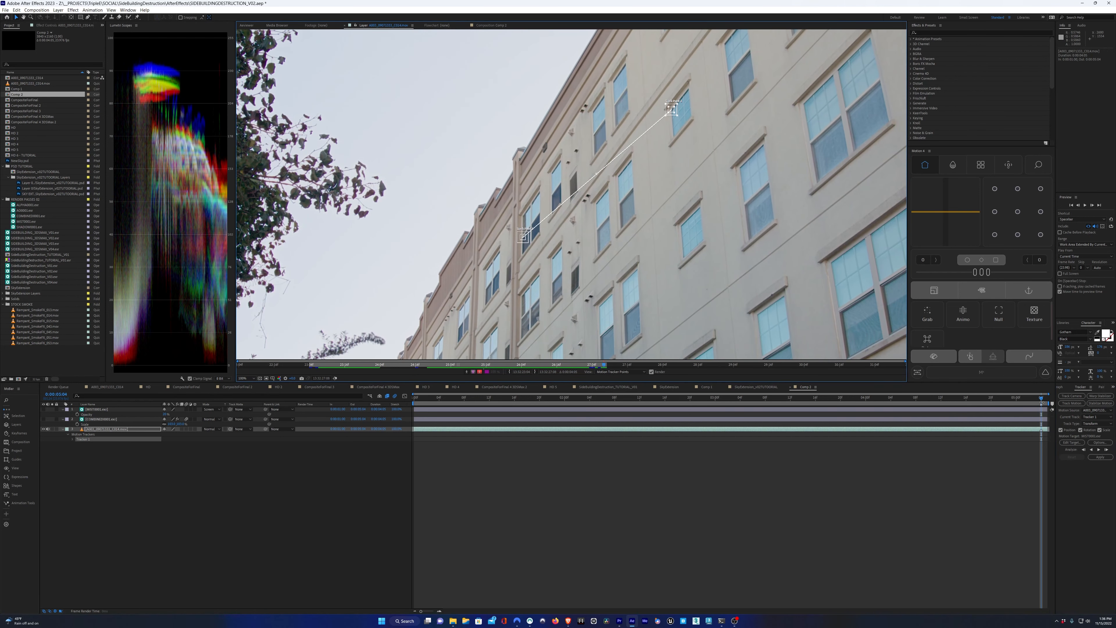
click(1092, 450)
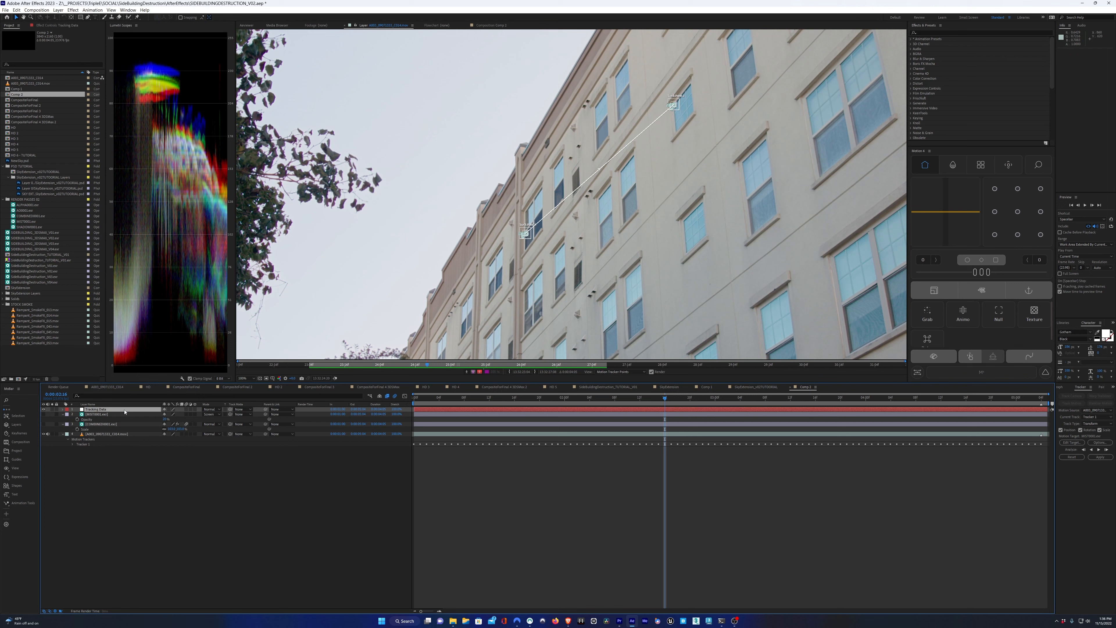
Set the tracking data null as the motion target and apply the track to it
click(1072, 442)
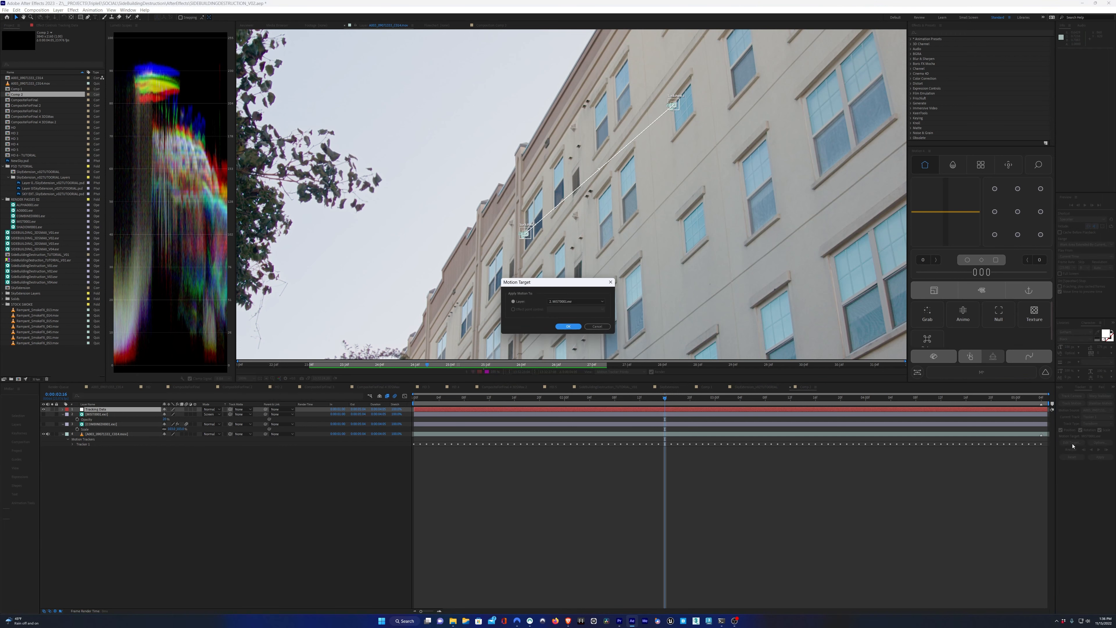
click(559, 303)
click(565, 306)
click(568, 326)
click(1099, 457)
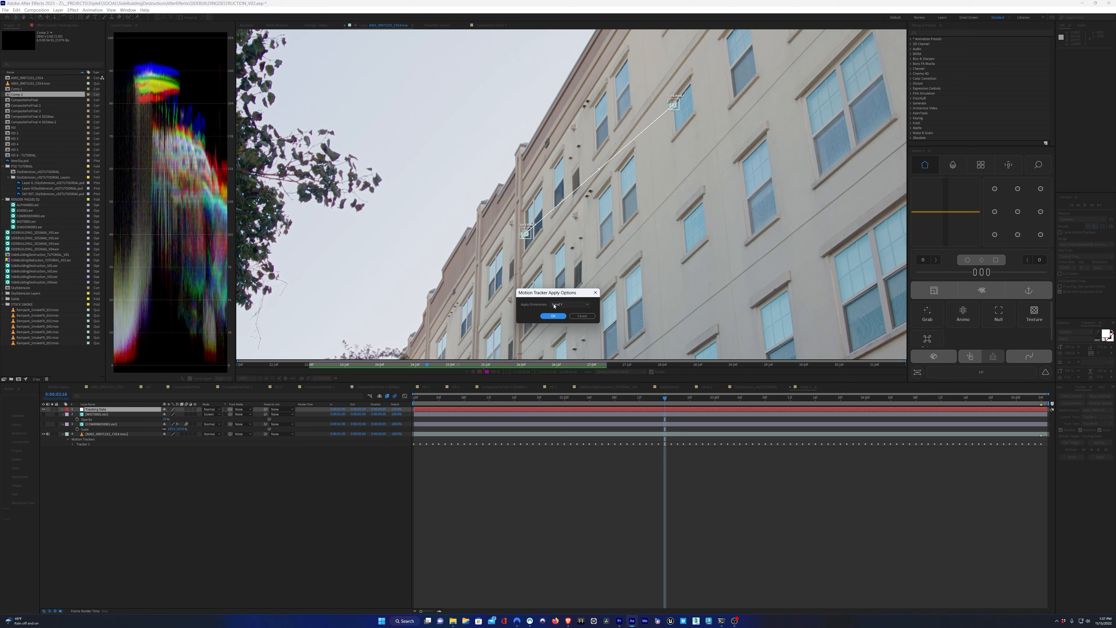
click(553, 315)
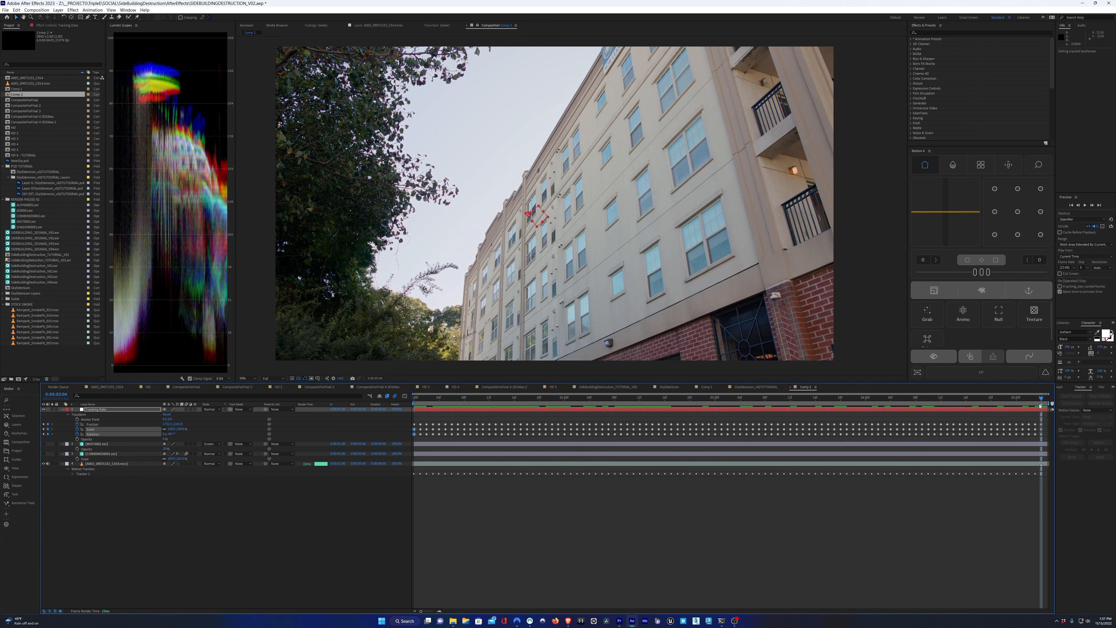
Show the COMBINED layer, parent it and the MIST layer to the tracking data null, and play back the tracked composite
click(58, 455)
click(44, 453)
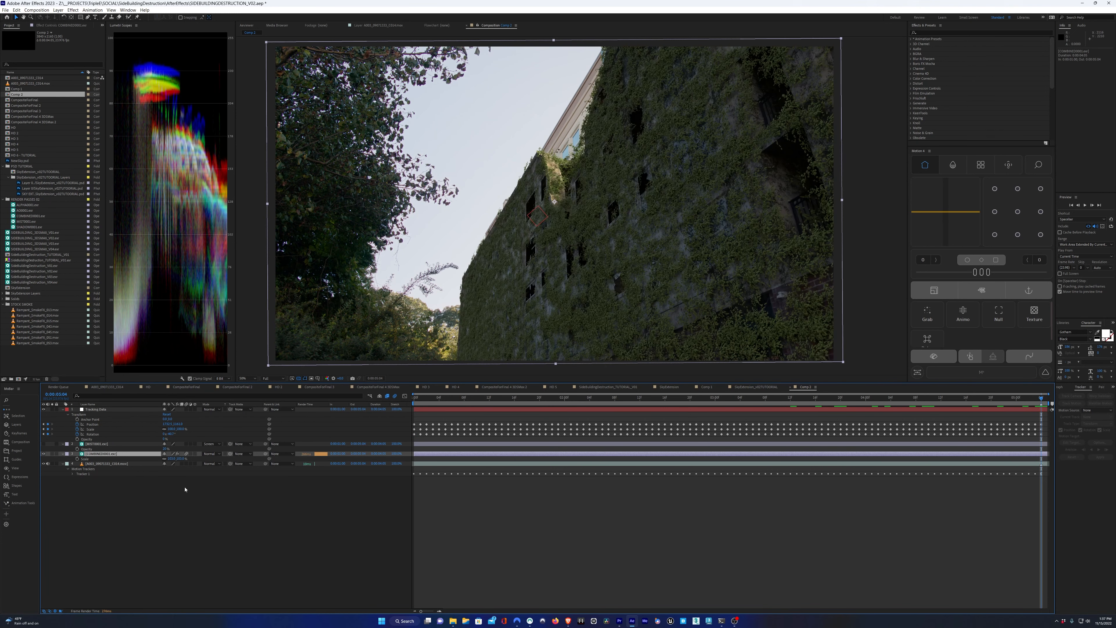
drag(266, 455, 105, 411)
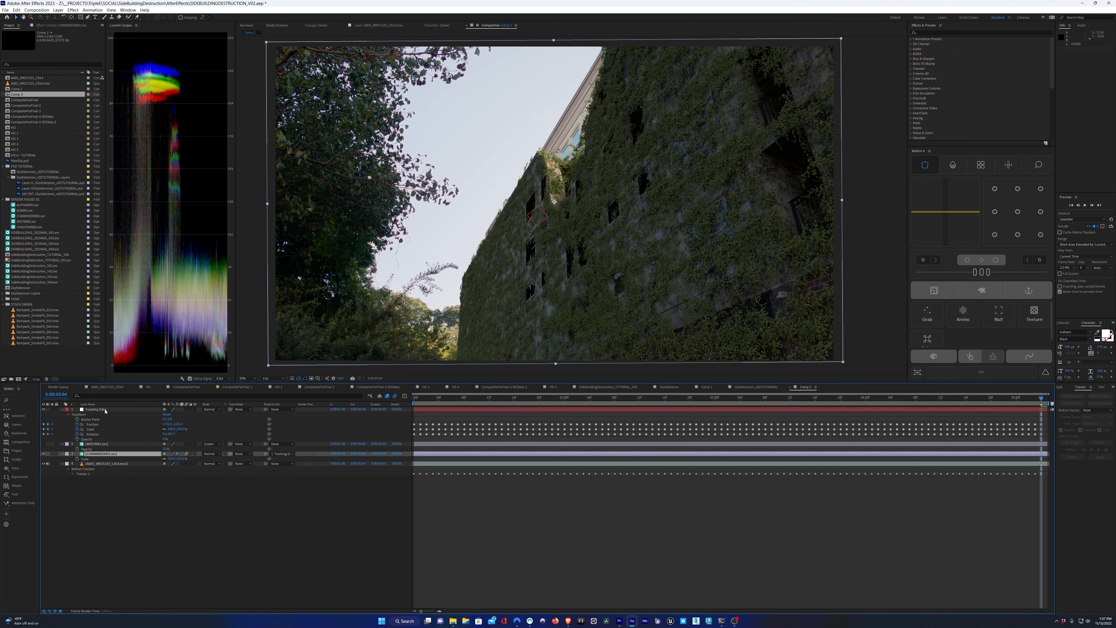
key(space)
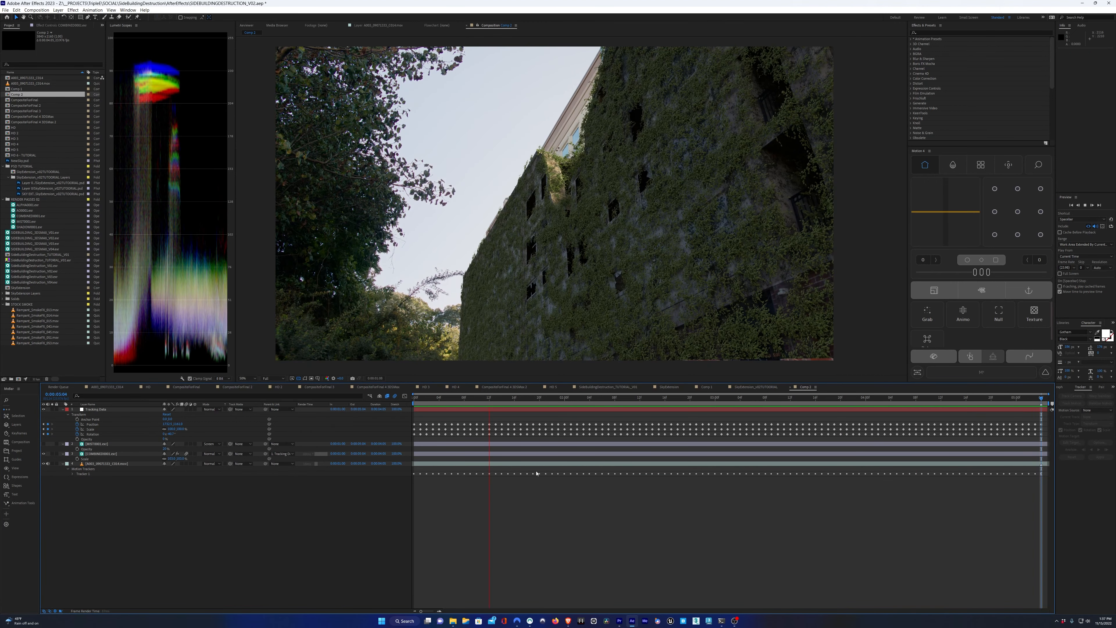
key(space)
click(94, 444)
drag(265, 443, 101, 410)
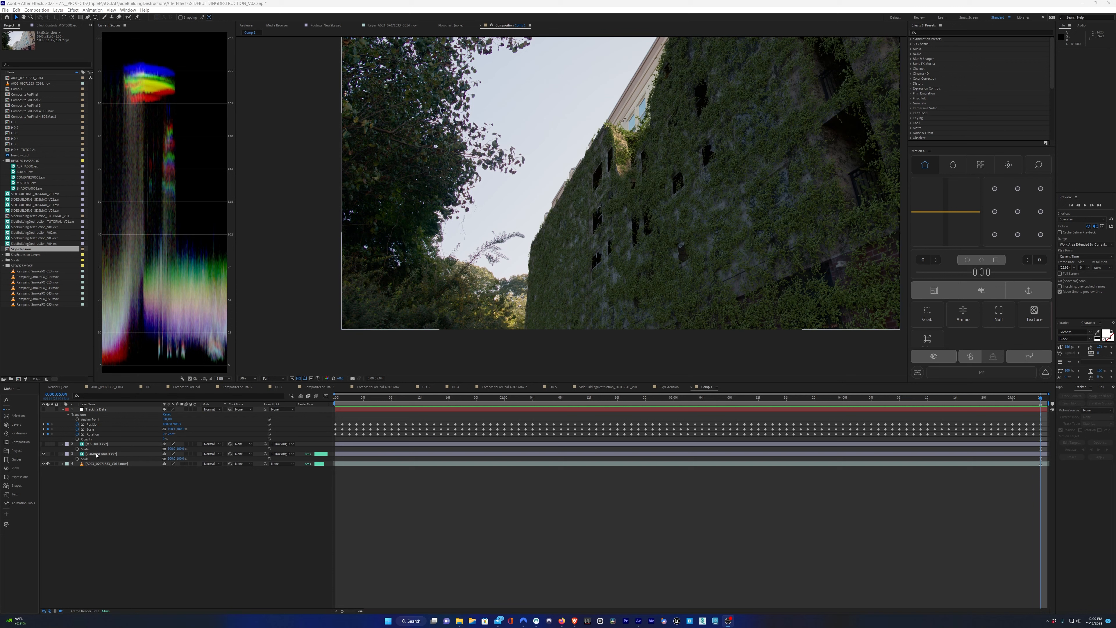
Apply Lumetri Color to the COMBINED layer and expand its Curves section
click(113, 454)
click(77, 9)
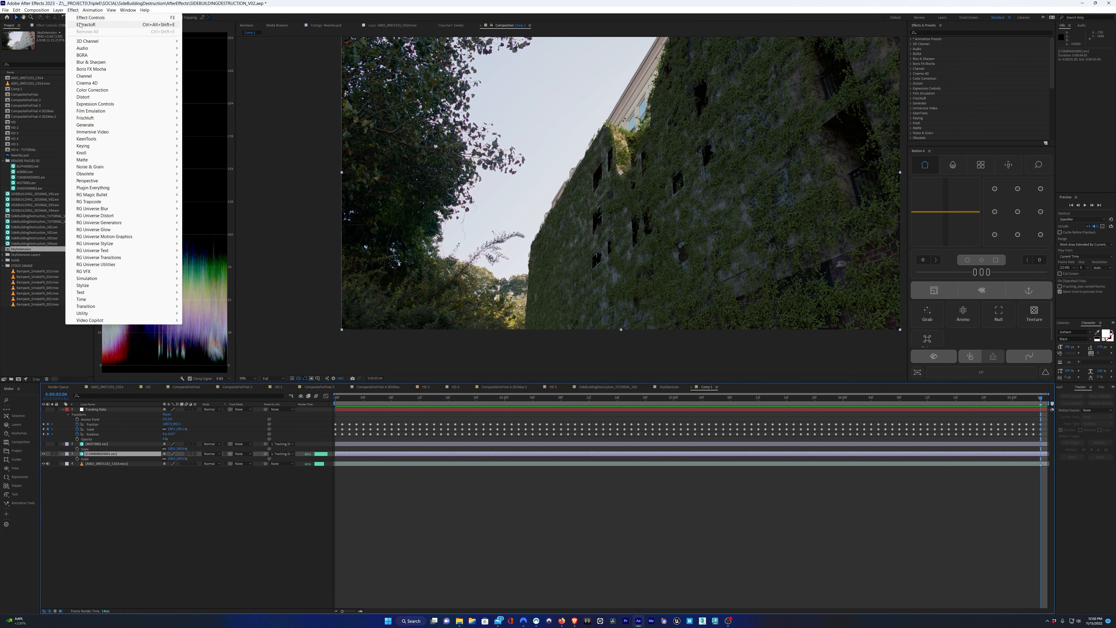
mouse_move(114, 90)
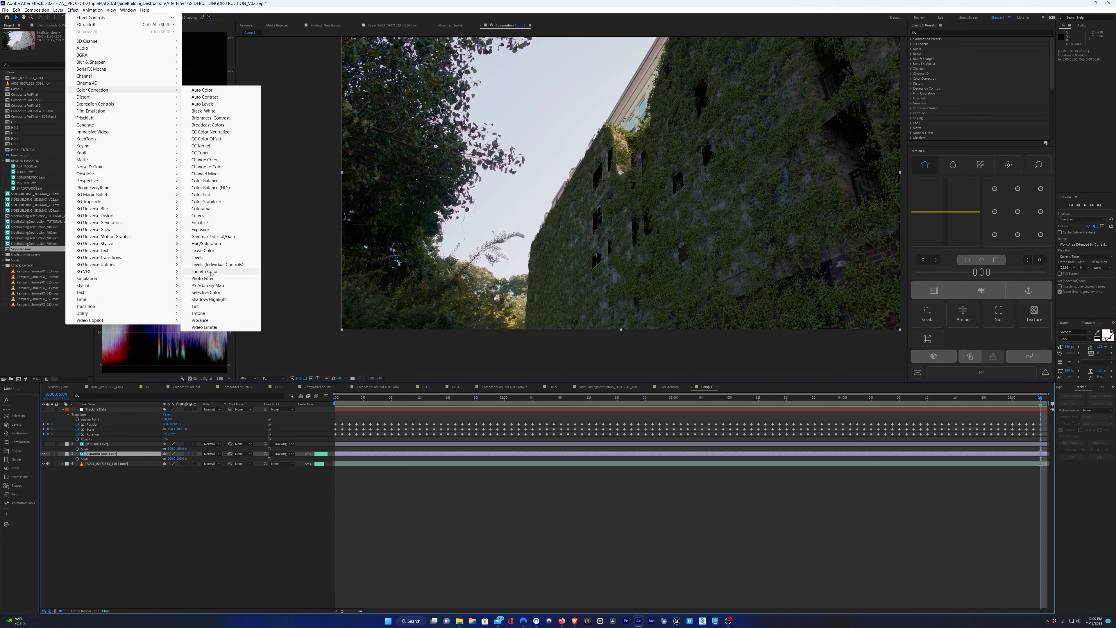
click(205, 271)
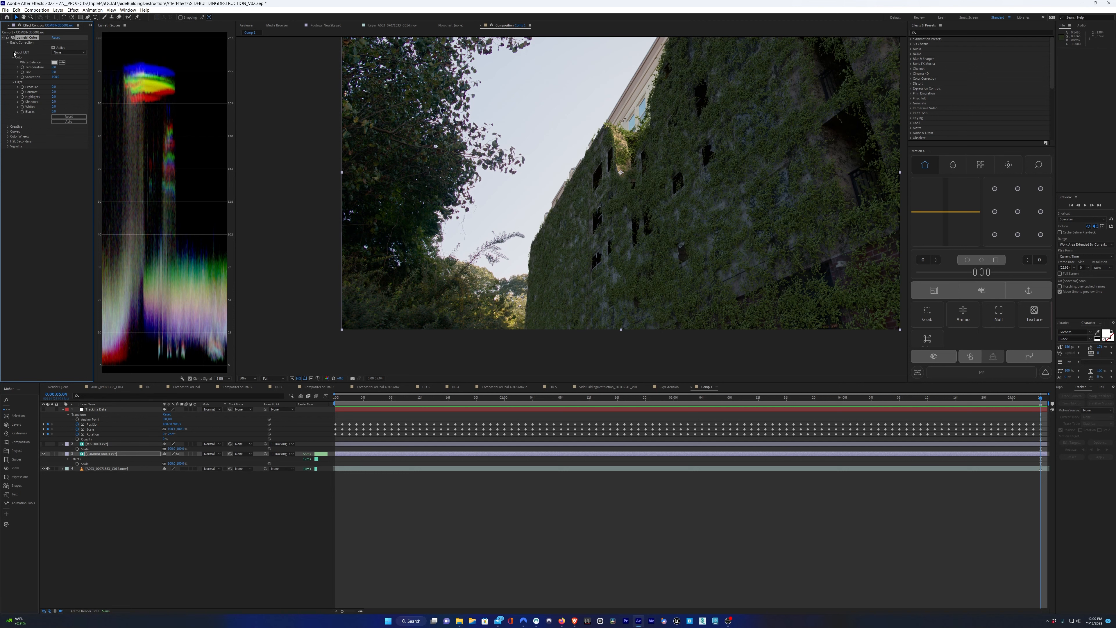
click(55, 77)
key(Return)
click(16, 131)
scroll(26, 122, down, 3)
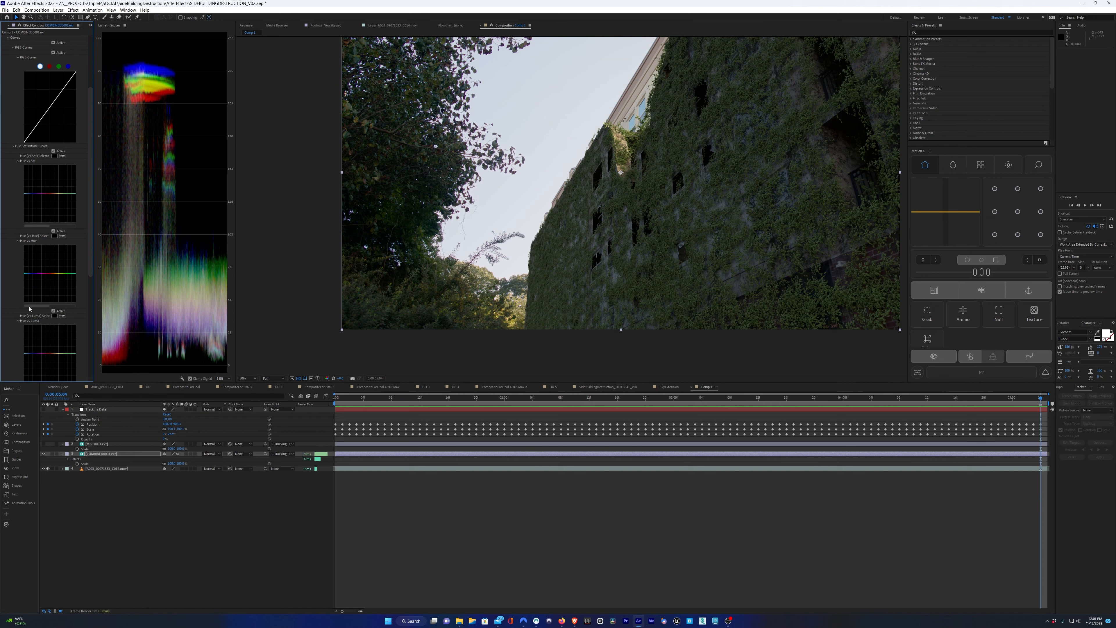
Sample the ivy's green for the Hue vs Hue curve and raise the middle point to turn the foliage reddish
click(62, 236)
click(674, 279)
mouse_move(66, 274)
mouse_down()
mouse_move(67, 284)
mouse_move(65, 258)
mouse_up()
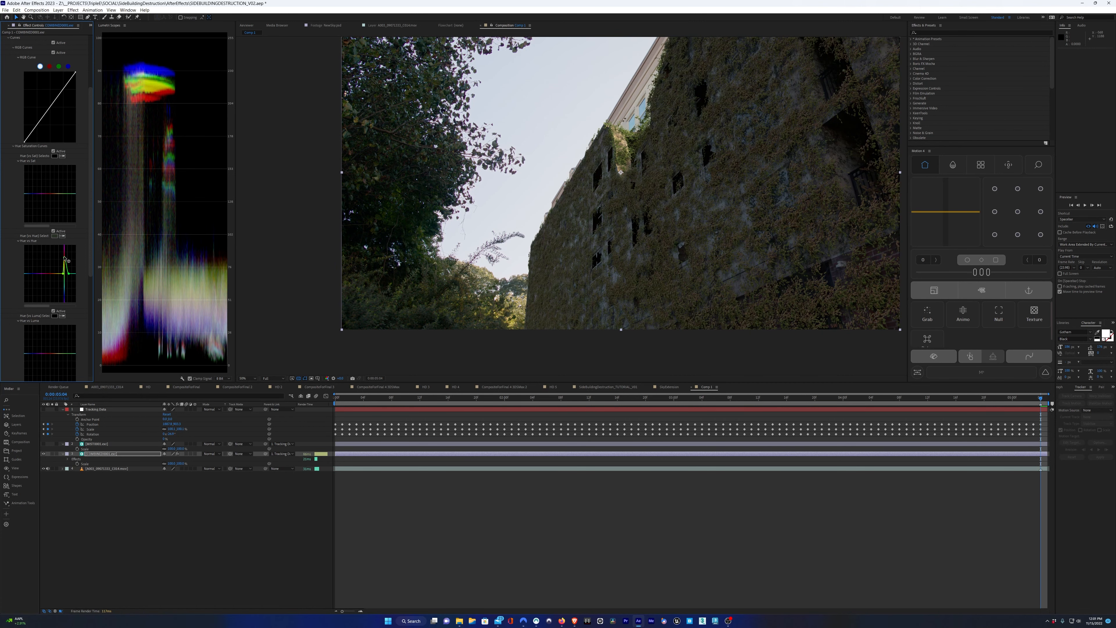
scroll(551, 223, up, 2)
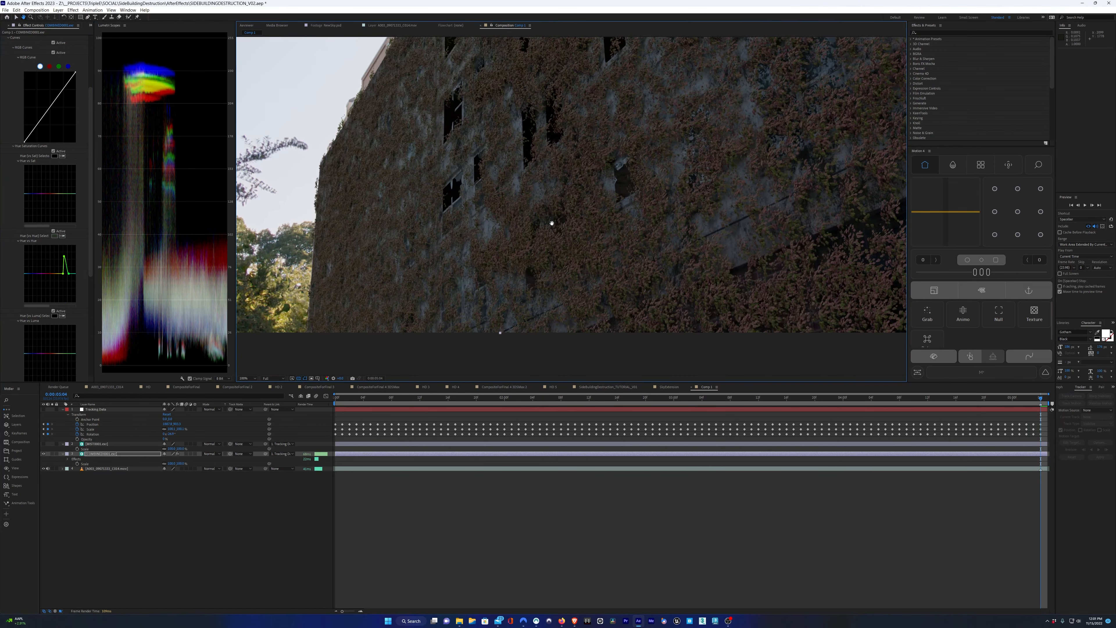
scroll(551, 223, up, 2)
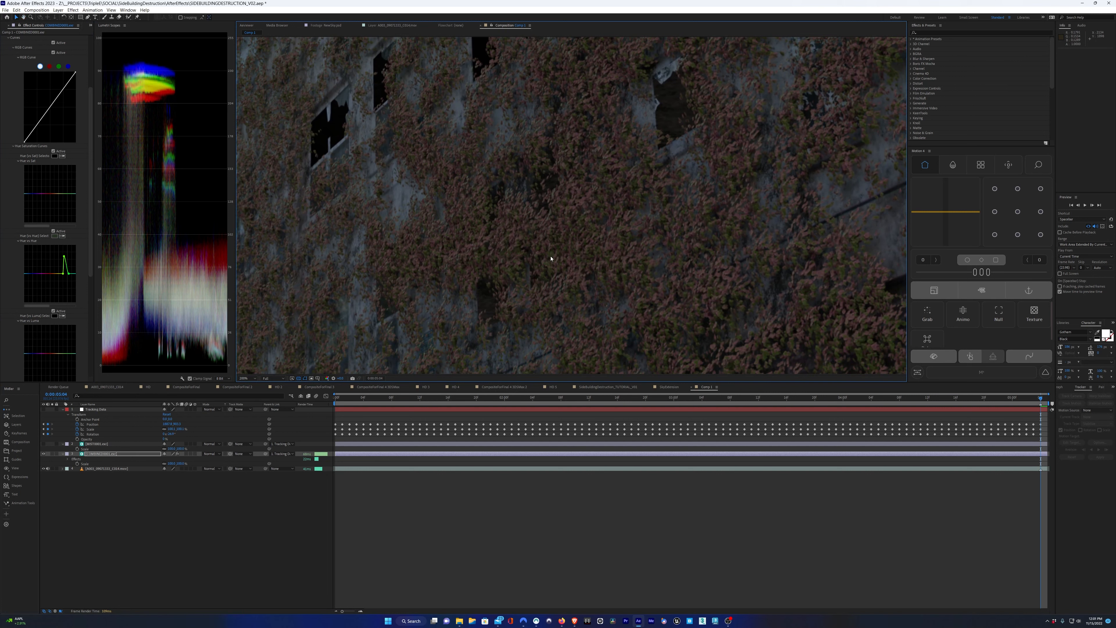
Widen the hue range affected by the Hue vs Hue curve and lower its peak to a slight shift
click(72, 277)
drag(70, 274, 61, 274)
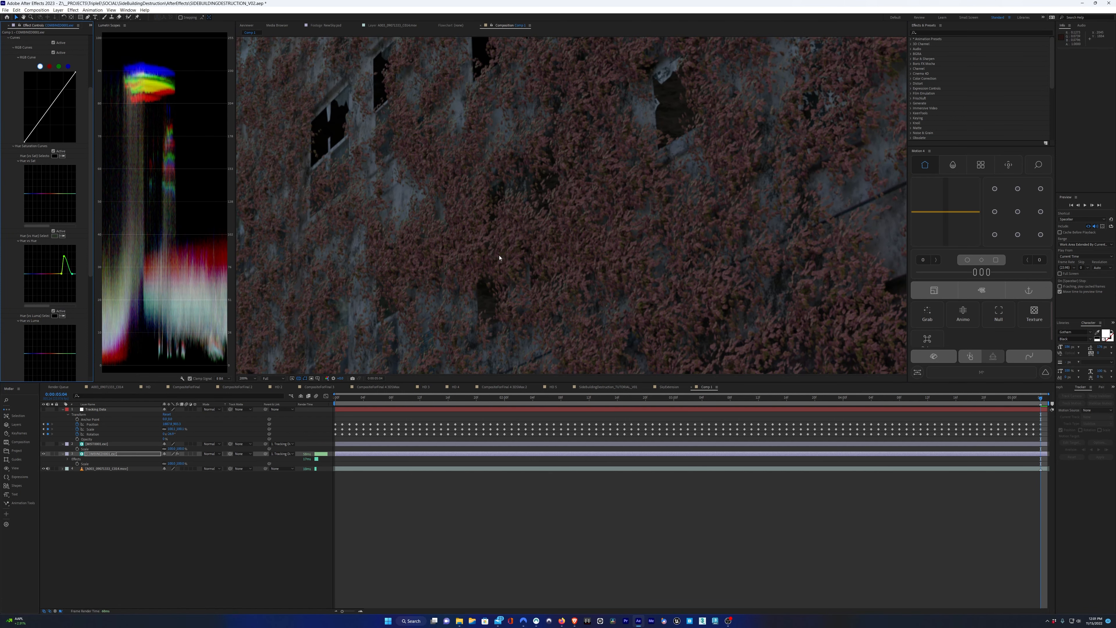
scroll(475, 284, down, 2)
drag(65, 256, 66, 274)
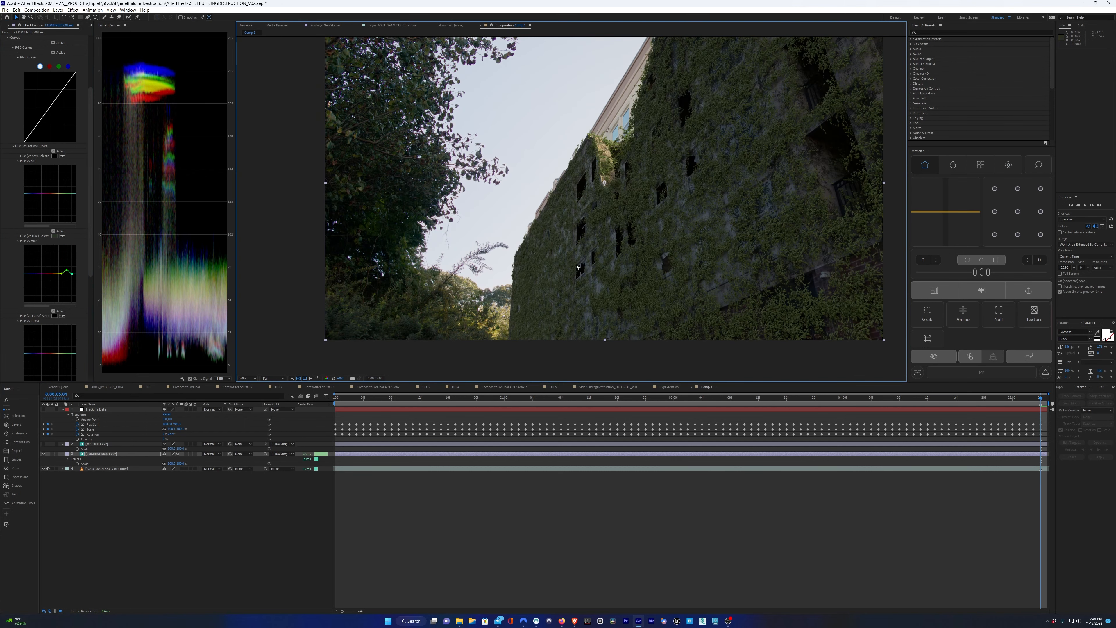
Examine the ivy wall against the real foliage up close and slightly lower the Hue vs Hue curve's peak
scroll(584, 271, up, 1)
scroll(584, 271, down, 1)
drag(609, 288, 566, 307)
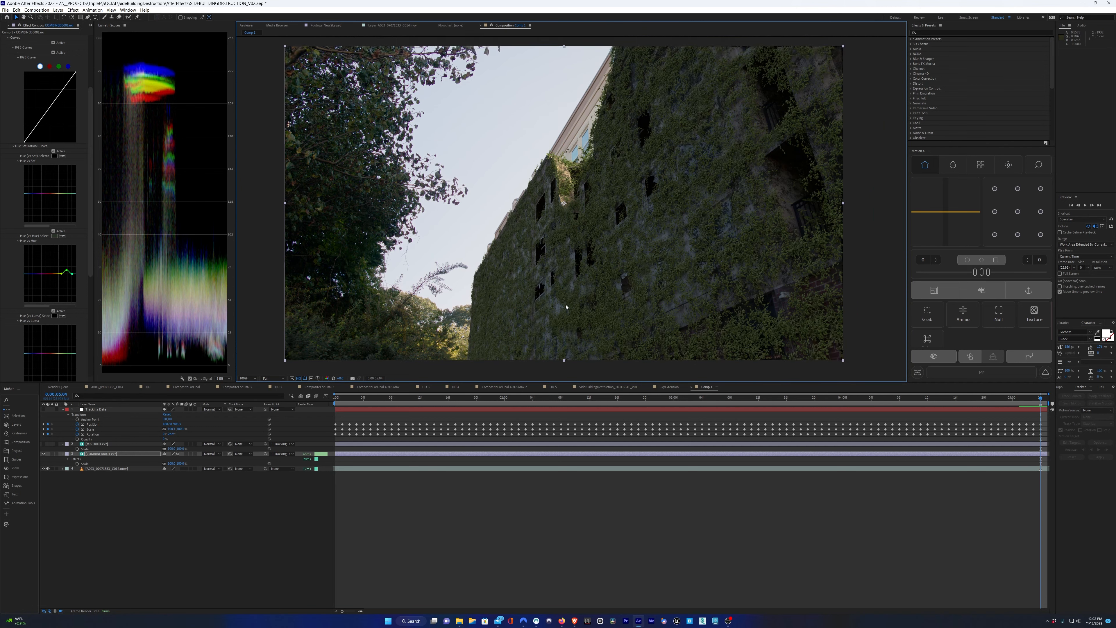
scroll(566, 307, up, 2)
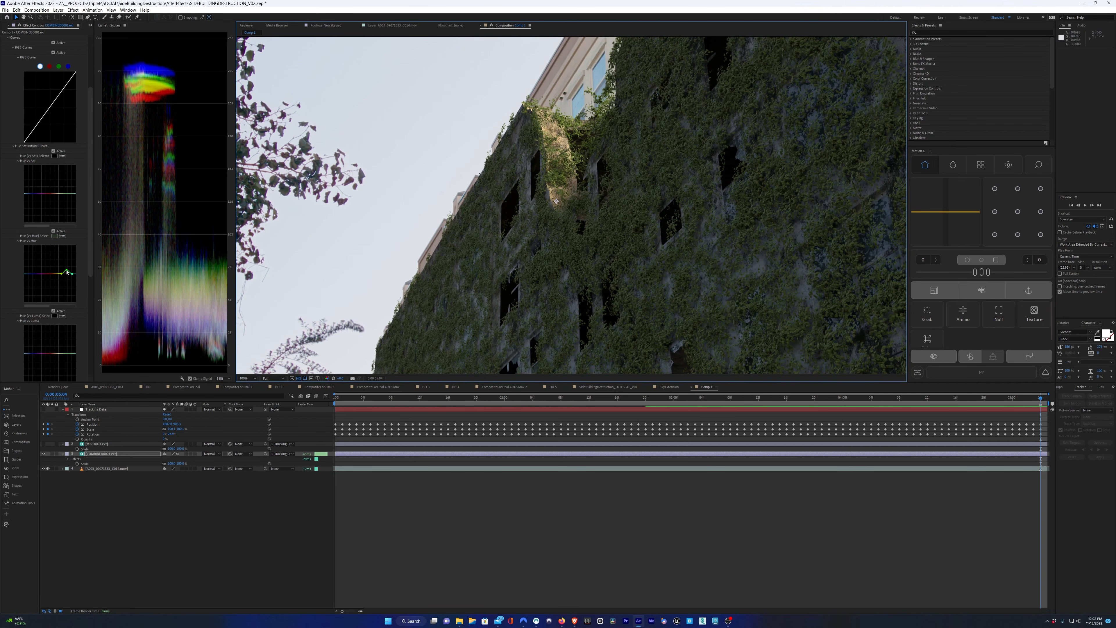
drag(66, 271, 67, 274)
click(147, 483)
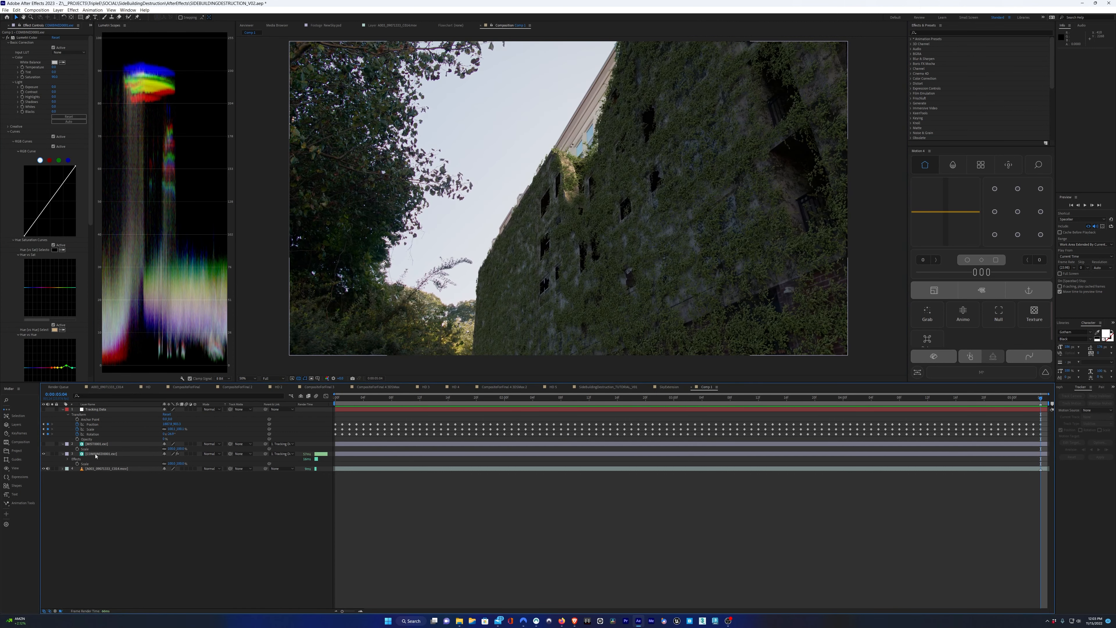
Enable motion blur for the COMBINED layer and the composition, scrub through the shot, and check the composition settings
click(98, 455)
click(187, 453)
click(316, 396)
drag(339, 398, 610, 400)
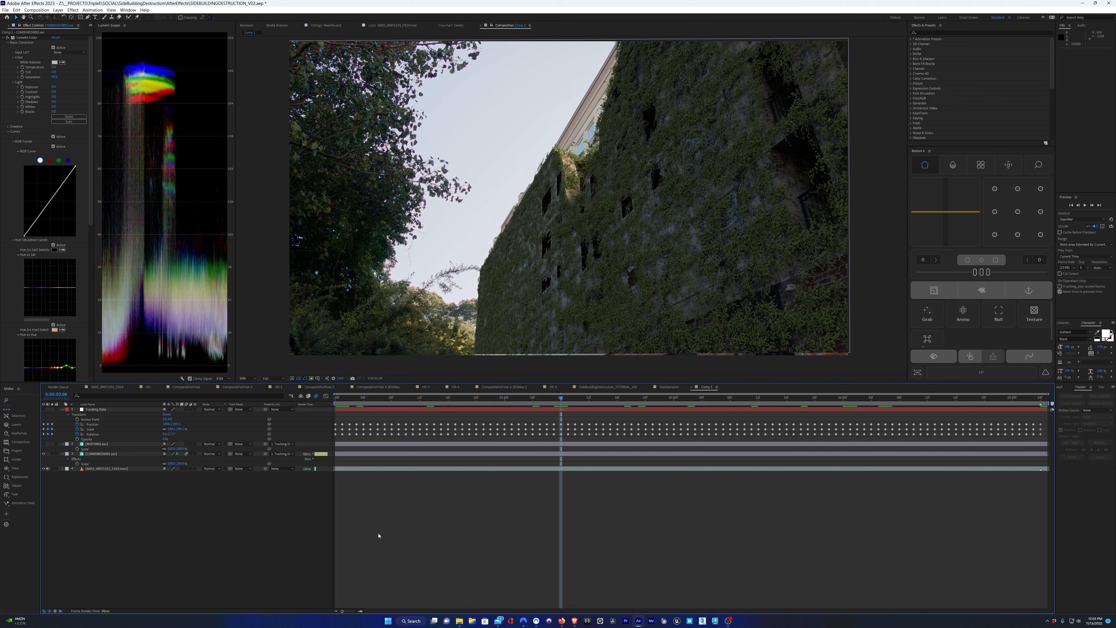
key(ctrl+k)
click(509, 255)
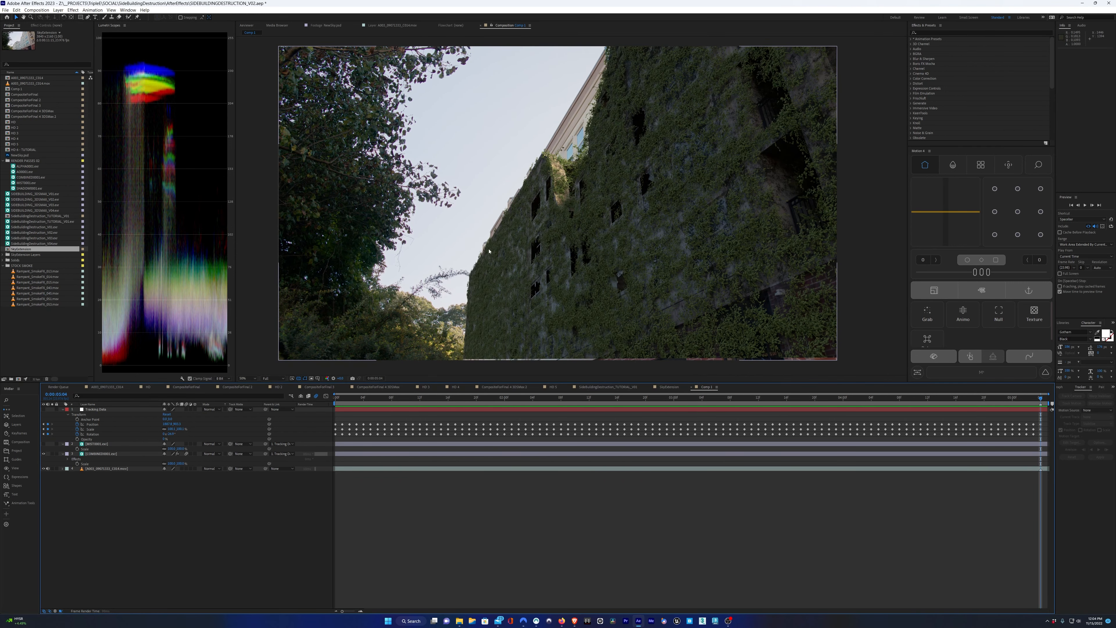
Switch to the footage frame in Photoshop, unlock its background layer, duplicate it, and hide the original
scroll(504, 222, up, 2)
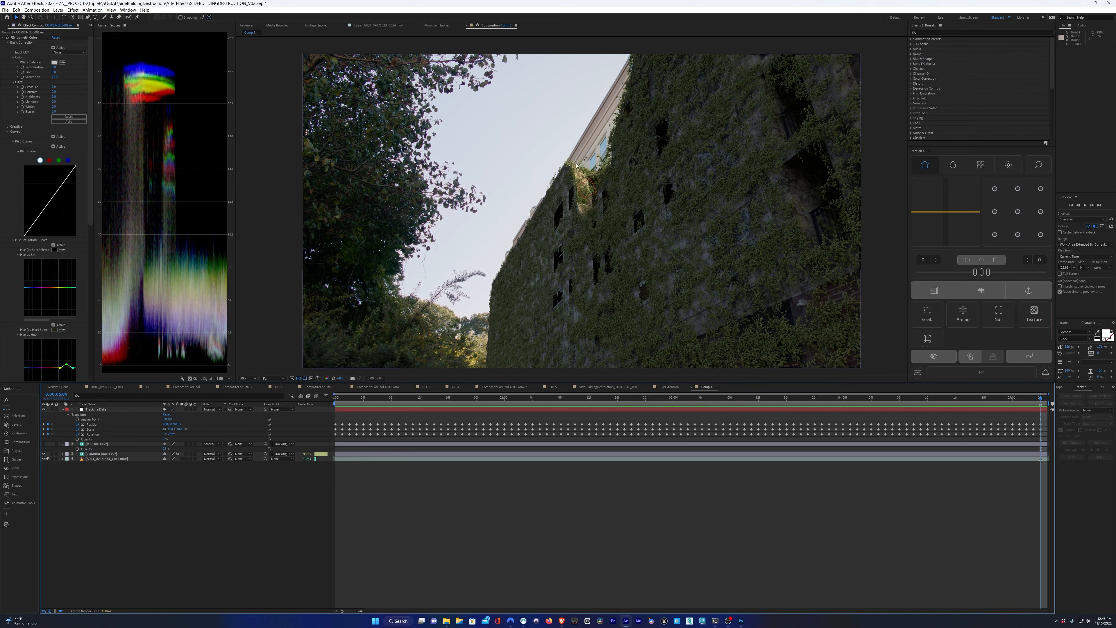
scroll(577, 164, up, 2)
drag(513, 200, 598, 273)
scroll(598, 273, down, 2)
key(alt+Tab)
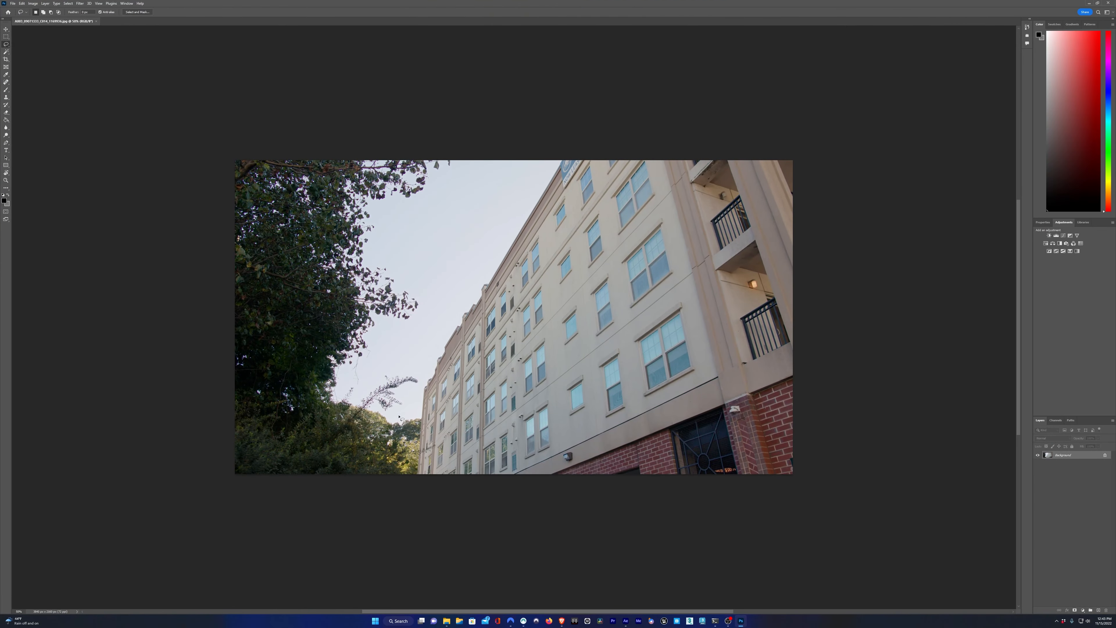
click(1105, 457)
key(ctrl+j)
click(1058, 472)
click(1060, 467)
click(1069, 455)
Lasso the building's roofline on the layer copy, including the sky edge and upper facade, and refine the selection's lower end
drag(420, 393, 467, 333)
mouse_move(545, 328)
mouse_down()
mouse_move(570, 309)
mouse_move(591, 165)
mouse_move(557, 168)
mouse_move(419, 385)
mouse_up()
scroll(414, 401, up, 14)
mouse_move(430, 321)
mouse_down()
mouse_move(413, 352)
mouse_move(420, 343)
mouse_up()
drag(436, 351, 435, 356)
scroll(495, 322, down, 6)
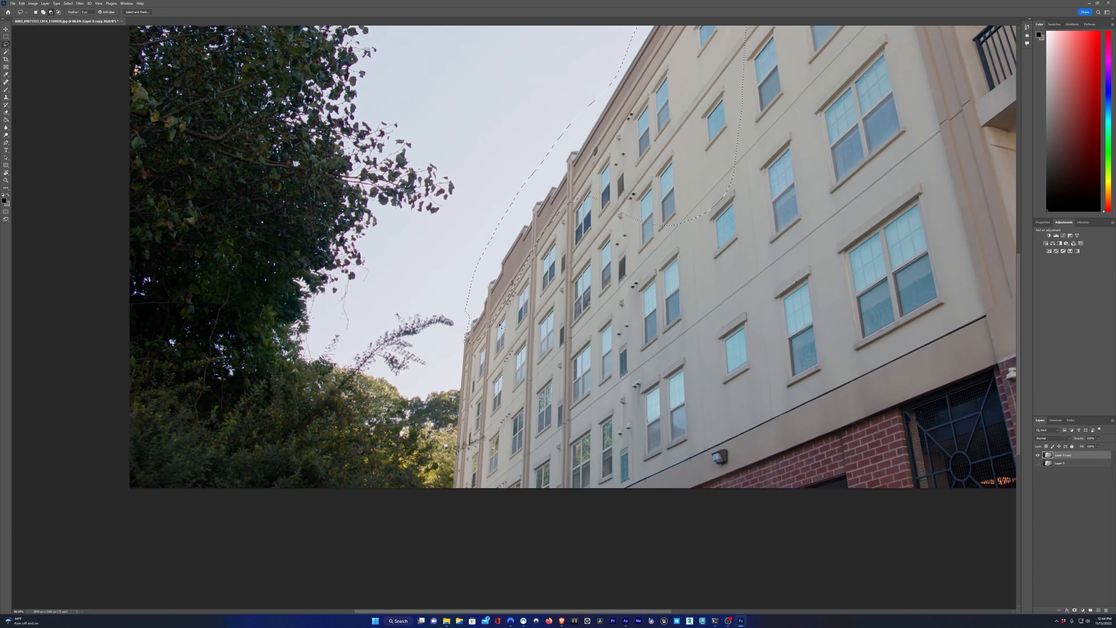
scroll(502, 326, down, 2)
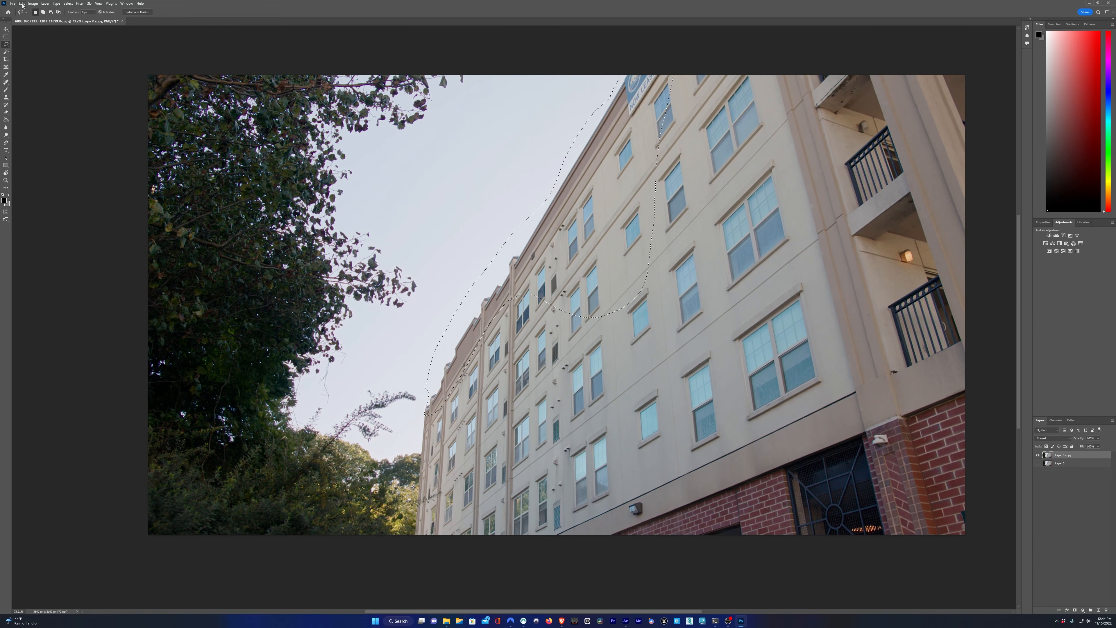
Replace the selected roofline using Content-Aware Fill, painting only the adjacent sky as the custom sampling area and outputting to a new layer
click(22, 6)
click(44, 132)
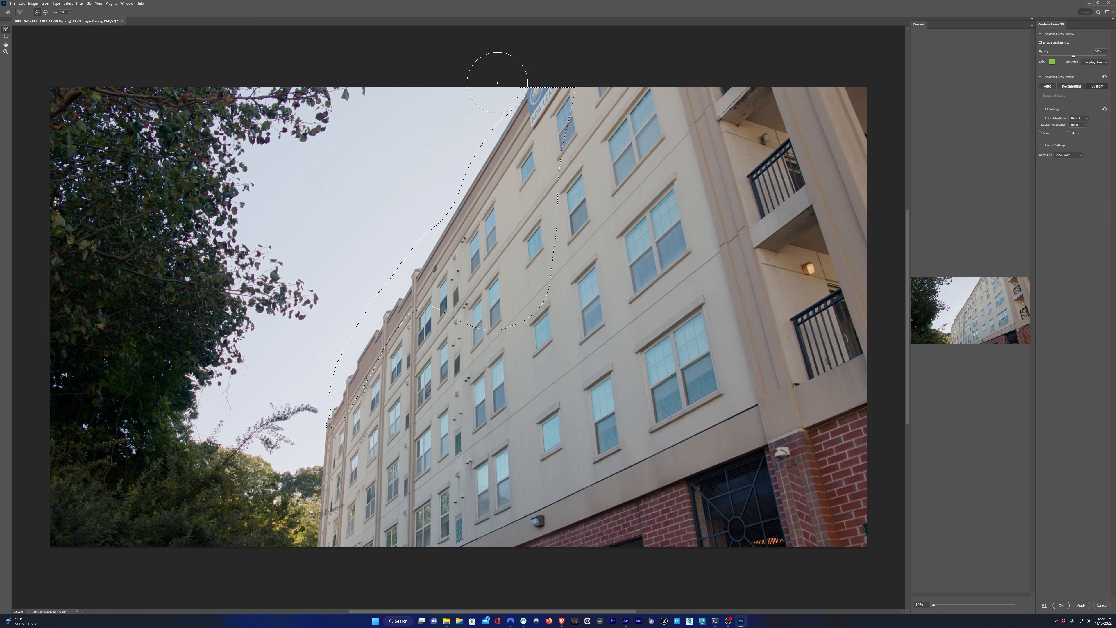
mouse_move(497, 82)
mouse_down()
mouse_move(420, 178)
mouse_move(378, 259)
mouse_up()
mouse_move(345, 370)
mouse_down()
mouse_move(363, 400)
mouse_move(347, 438)
mouse_move(357, 451)
mouse_move(339, 455)
mouse_move(364, 455)
mouse_move(372, 418)
mouse_up()
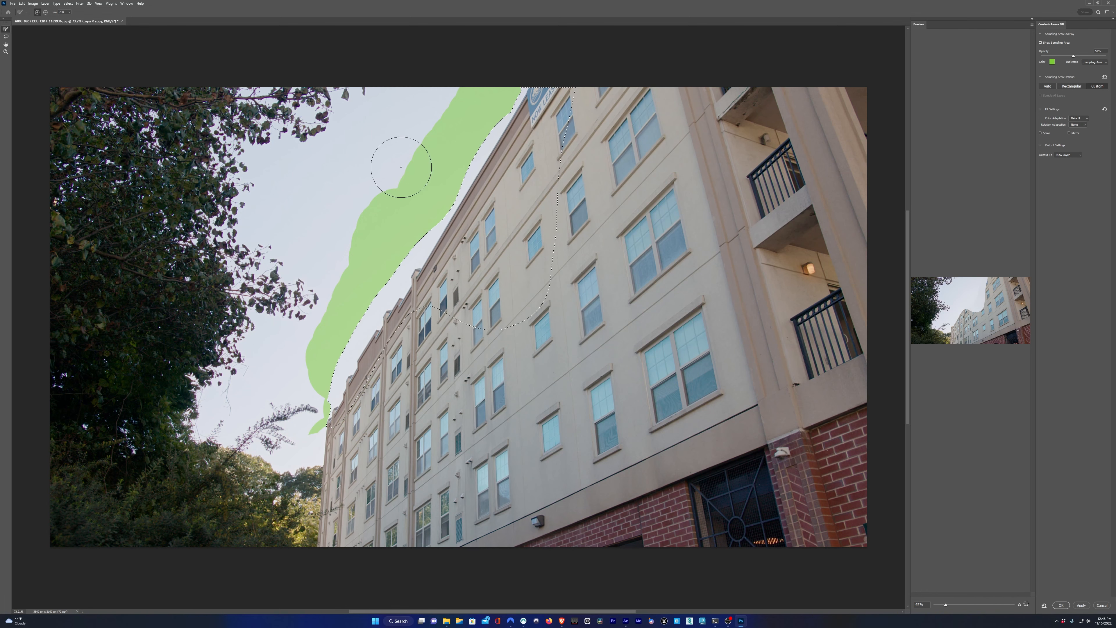
mouse_move(399, 167)
mouse_down()
mouse_move(405, 220)
mouse_move(387, 202)
mouse_up()
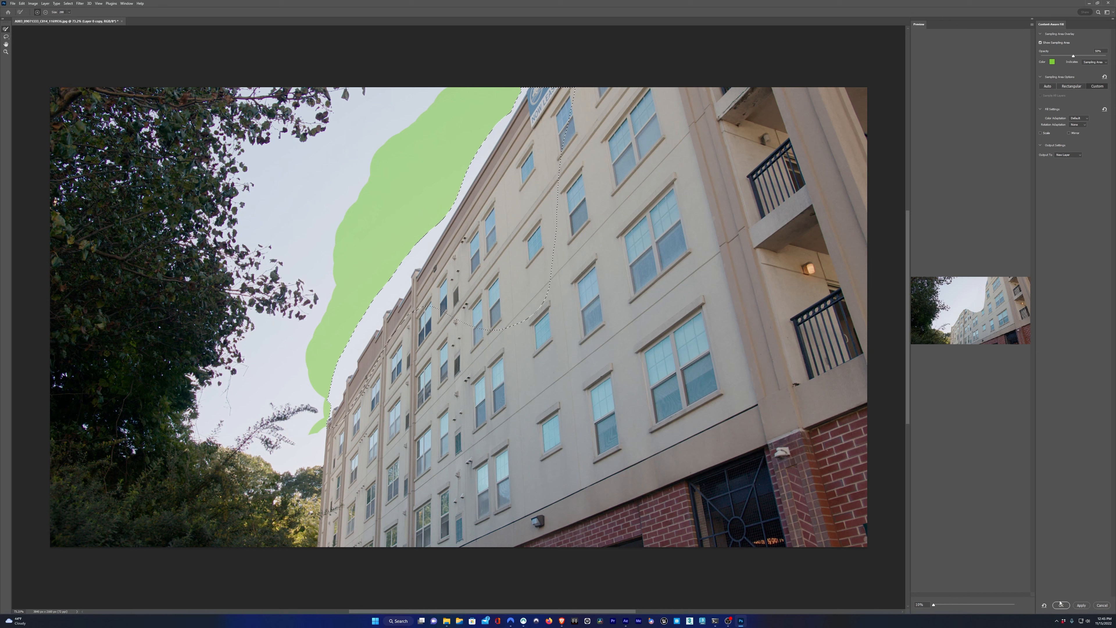
click(1079, 606)
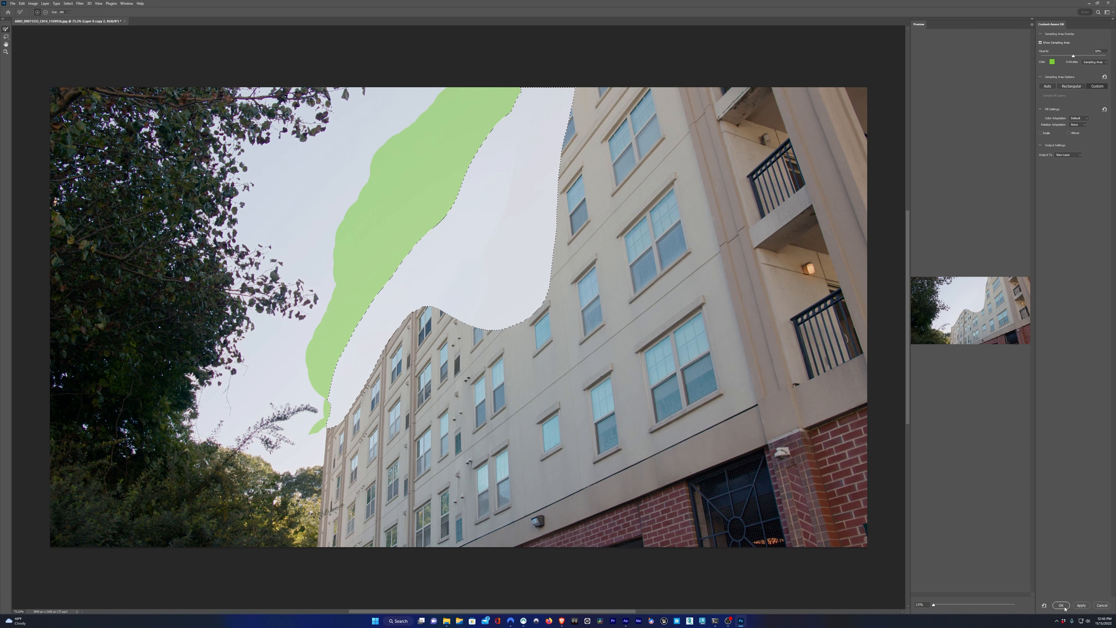
click(1060, 605)
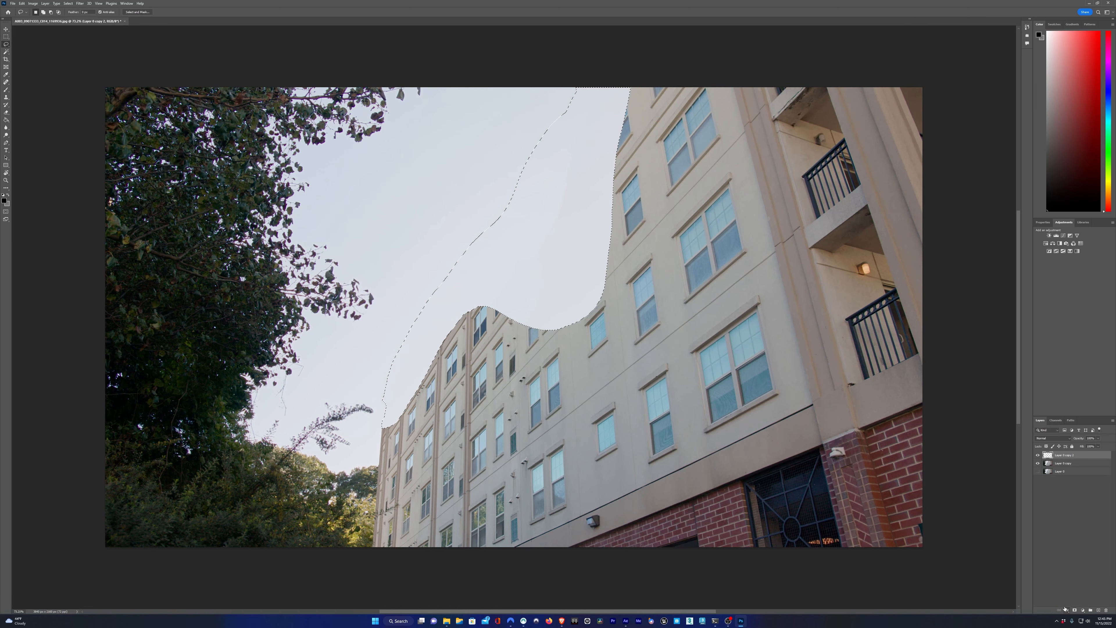
Deselect, rename the filled sky layer SKY EXTEND, and save the document as SkyExtension_v02TUTORIAL.psd
key(m)
key(ctrl+d)
double_click(1064, 454)
text(Sk)
key(Return)
click(13, 4)
click(27, 92)
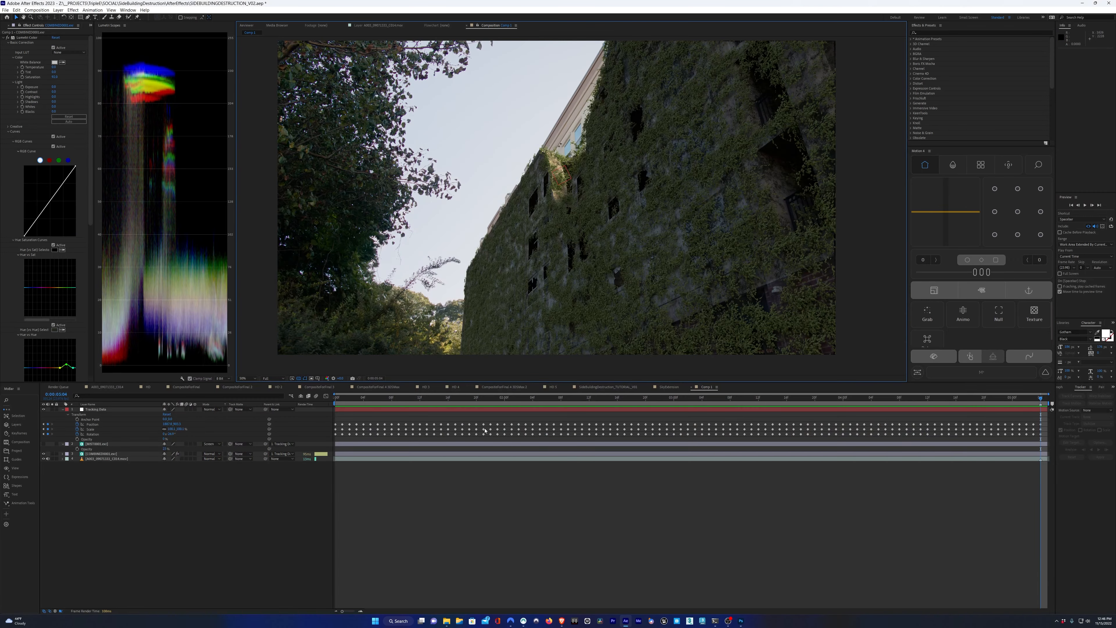
Switch to After Effects and create a project folder named PSD TUTORIAL
click(4, 26)
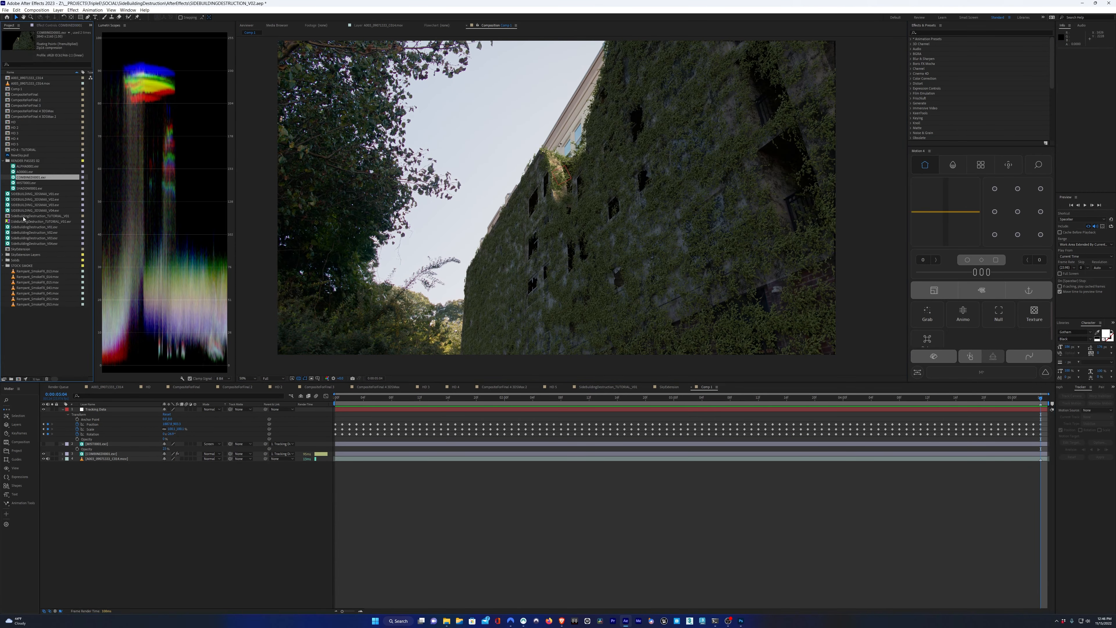
click(11, 379)
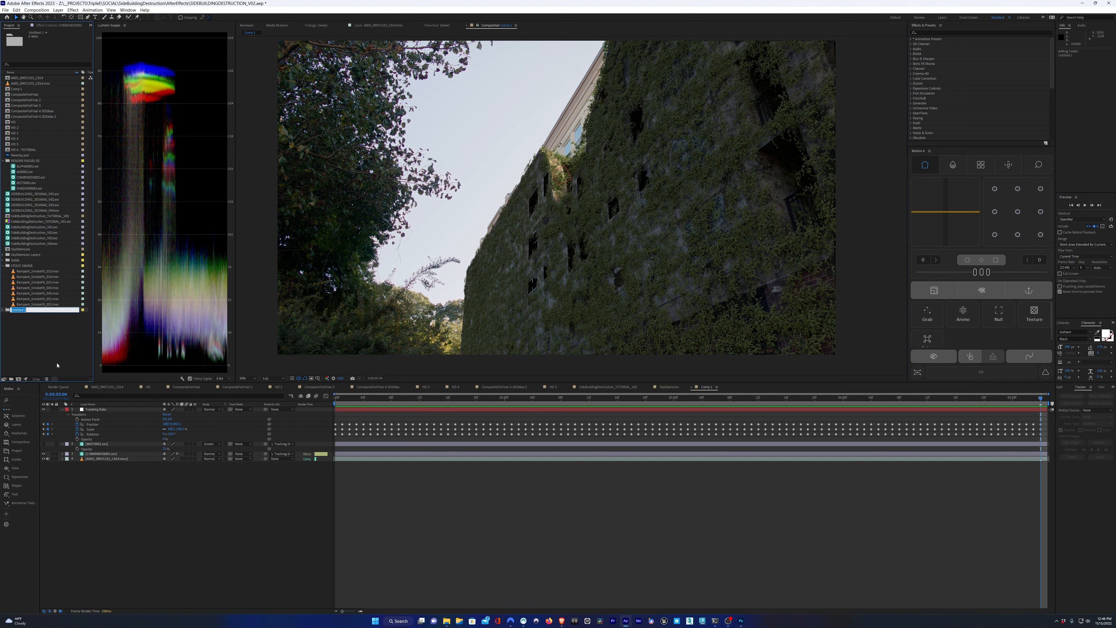
text(PSD_TUTORIAL)
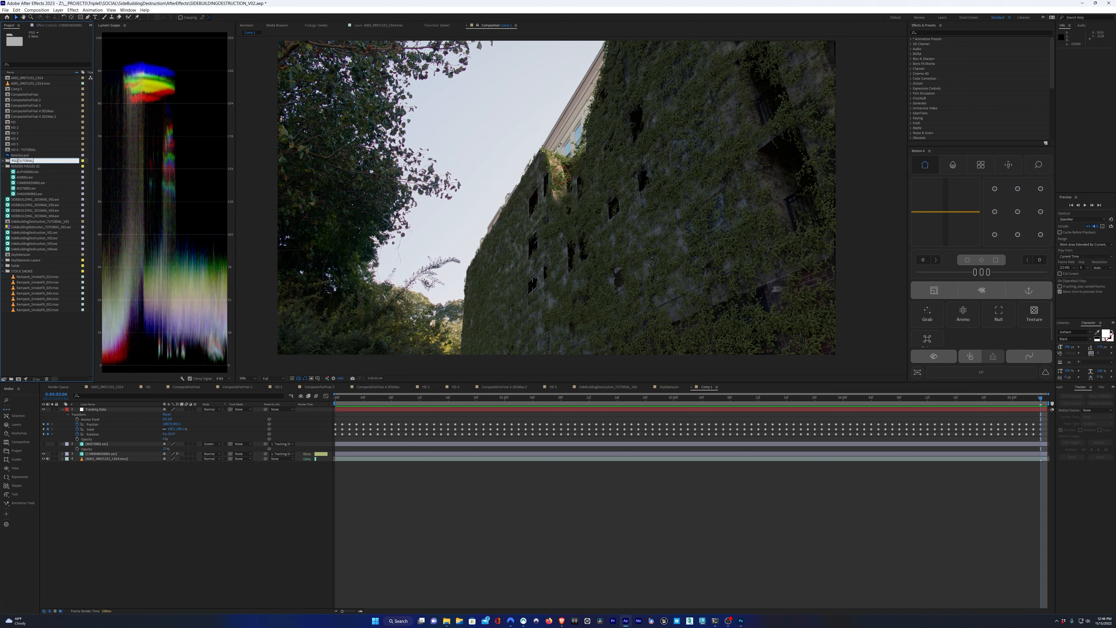
key(Return)
Import SkyExtension_v02TUTORIAL.psd into the PSD TUTORIAL folder as a composition that retains layer sizes
drag(453, 332, 45, 161)
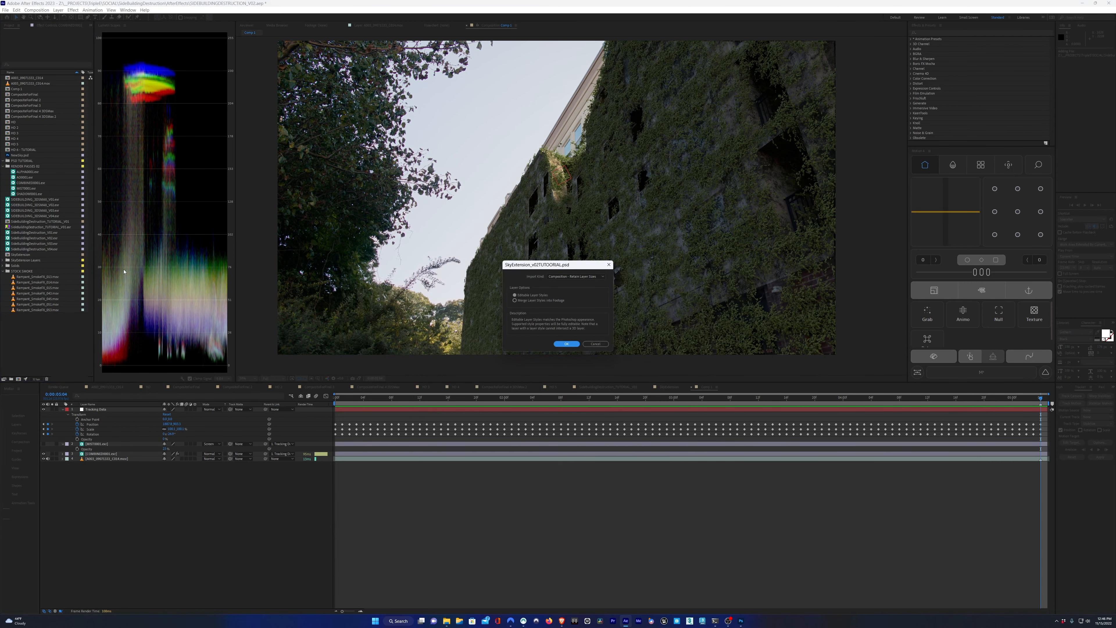
click(548, 298)
click(566, 343)
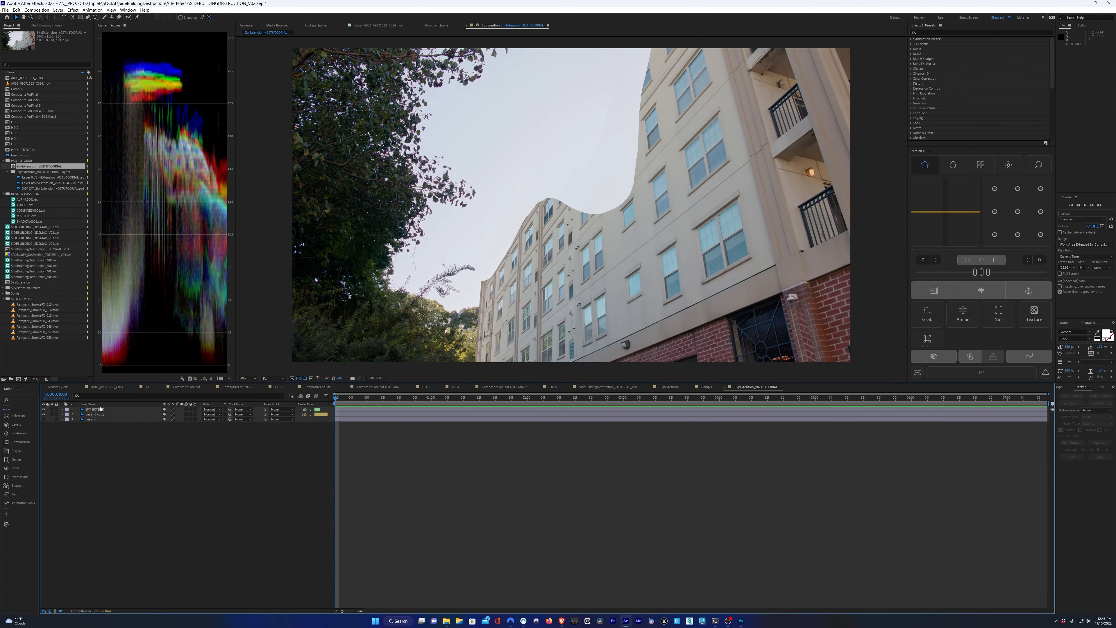
Check the SKY EXTEND layer in isolation in the imported composition, then copy it to the start of Comp 1
click(89, 404)
click(89, 404)
click(91, 409)
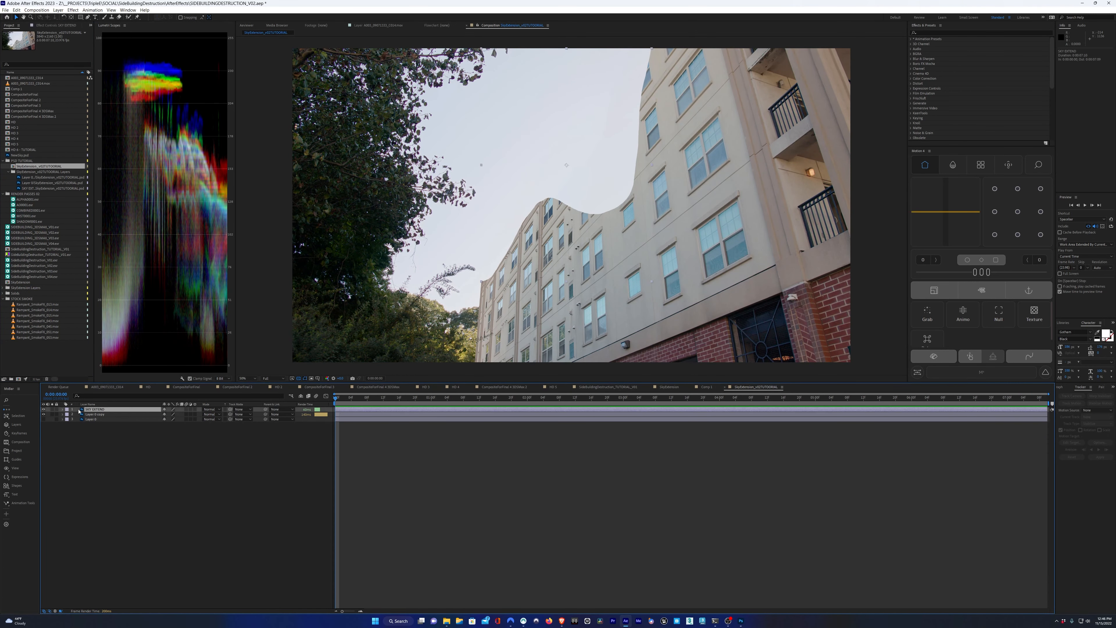
click(52, 409)
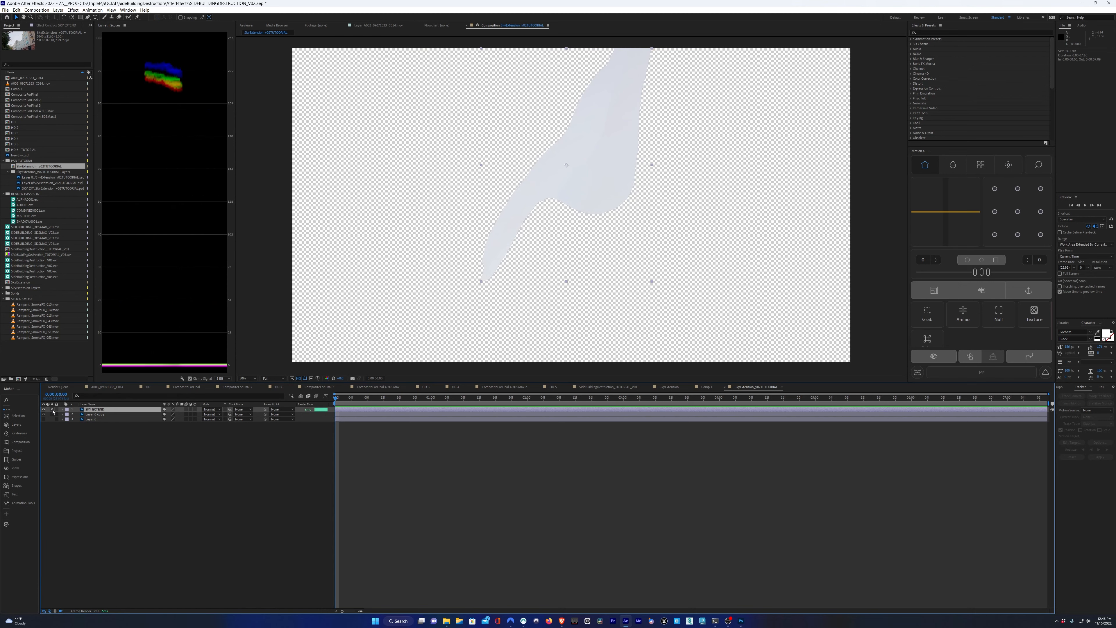
click(53, 410)
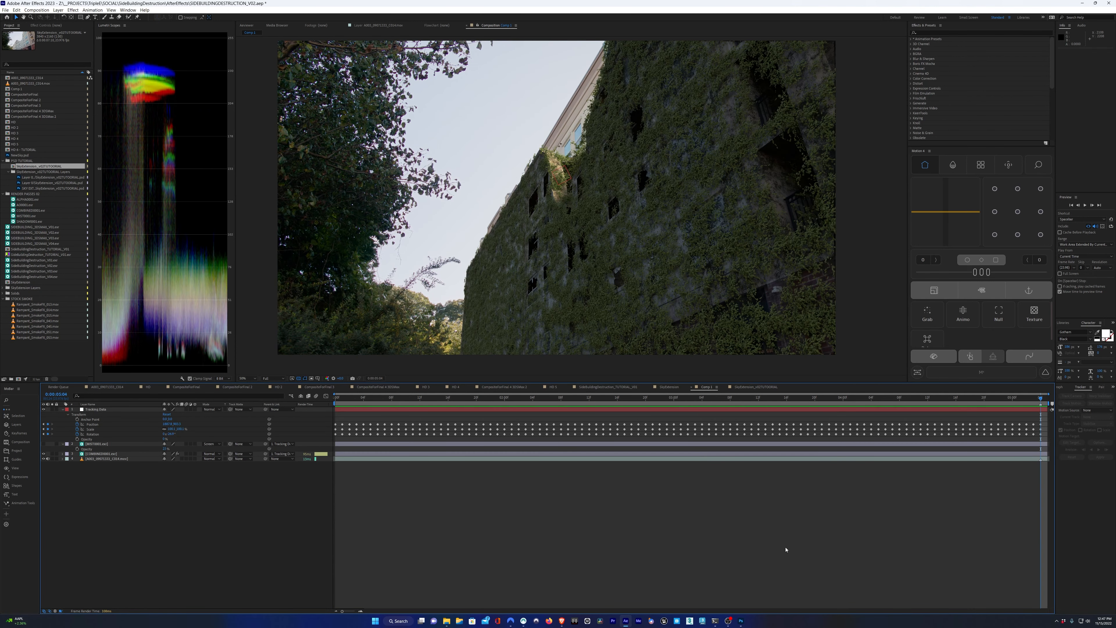
key(Home)
key(ctrl+v)
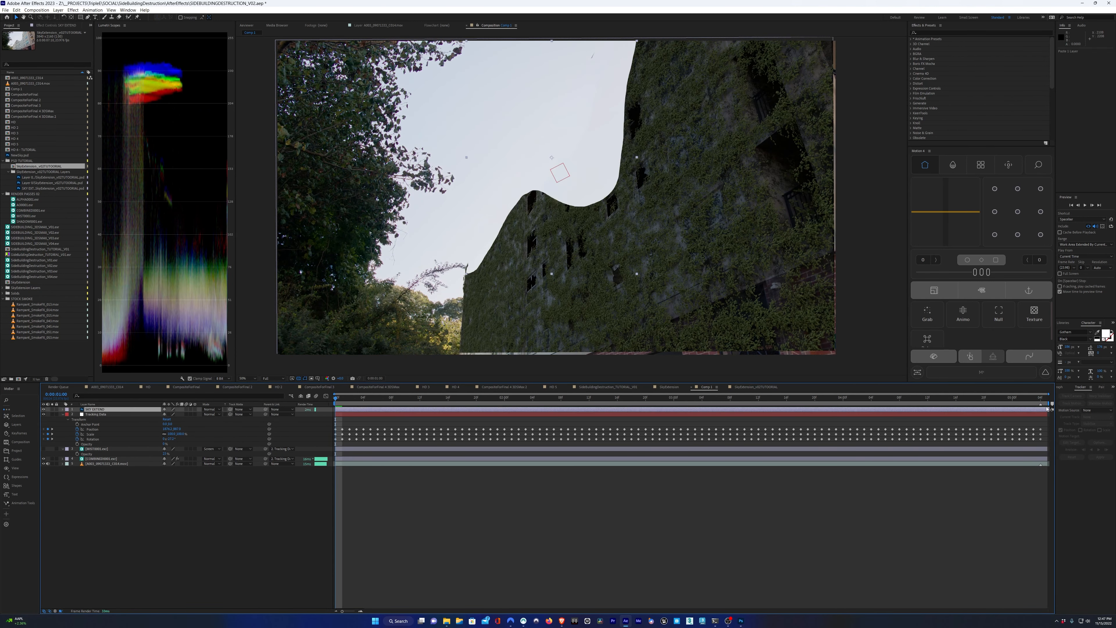
At the shot's end frame, parent SKY EXTEND to the tracking data null and place it directly below the COMBINED layer
click(1033, 399)
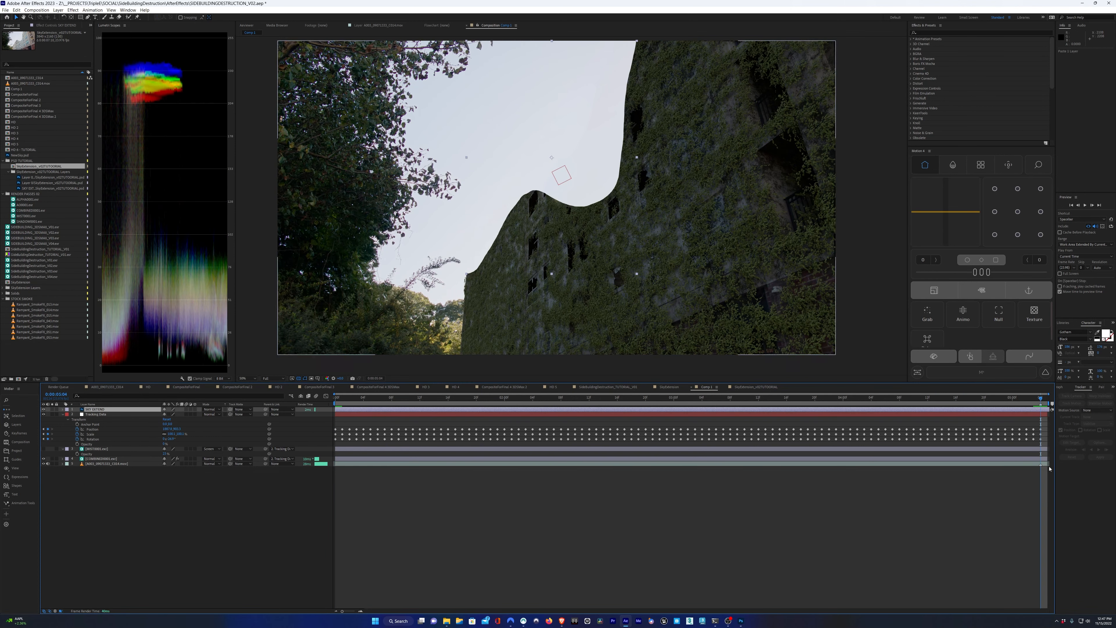
drag(265, 409, 103, 417)
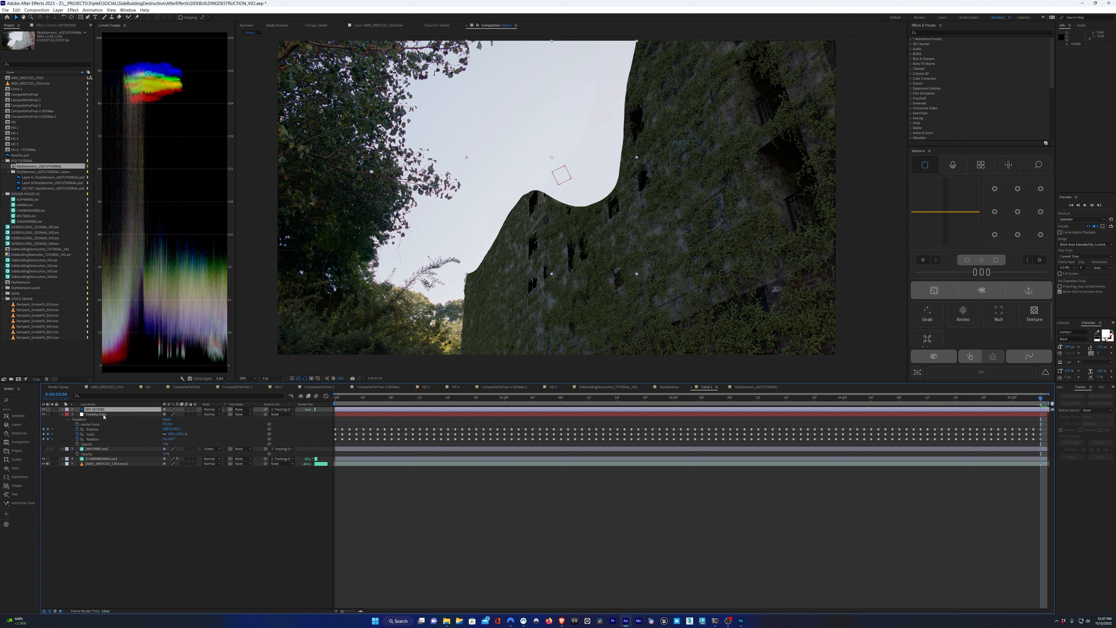
drag(122, 460, 123, 462)
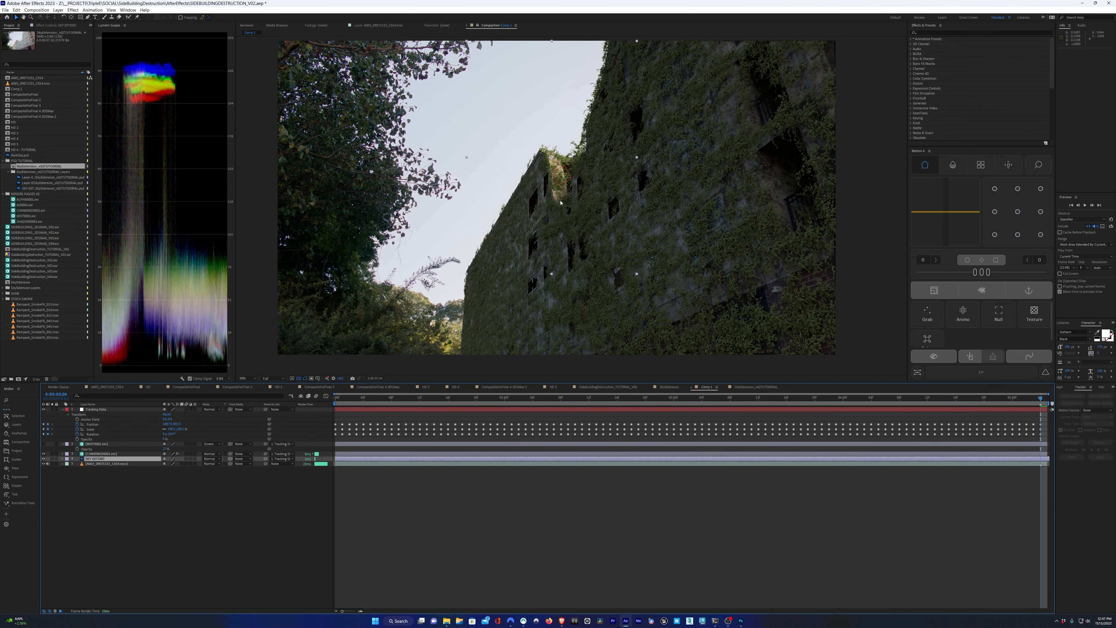
Compare the roofline with the SKY EXTEND layer hidden and shown, examining the edge where ivy meets sky
scroll(560, 202, up, 3)
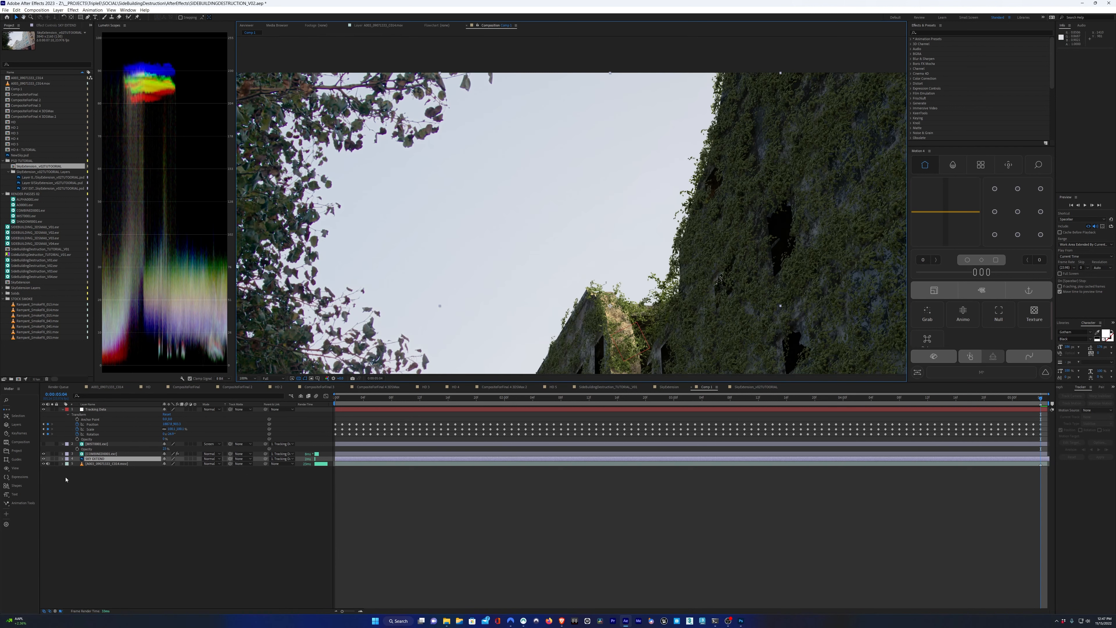
click(43, 459)
scroll(483, 264, down, 1)
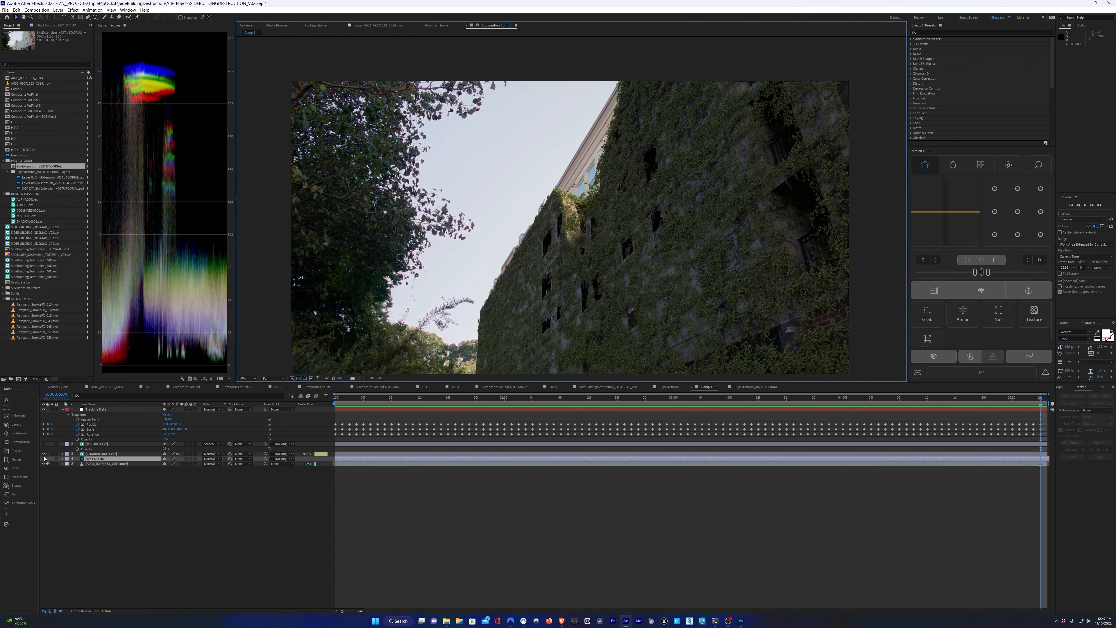
click(43, 458)
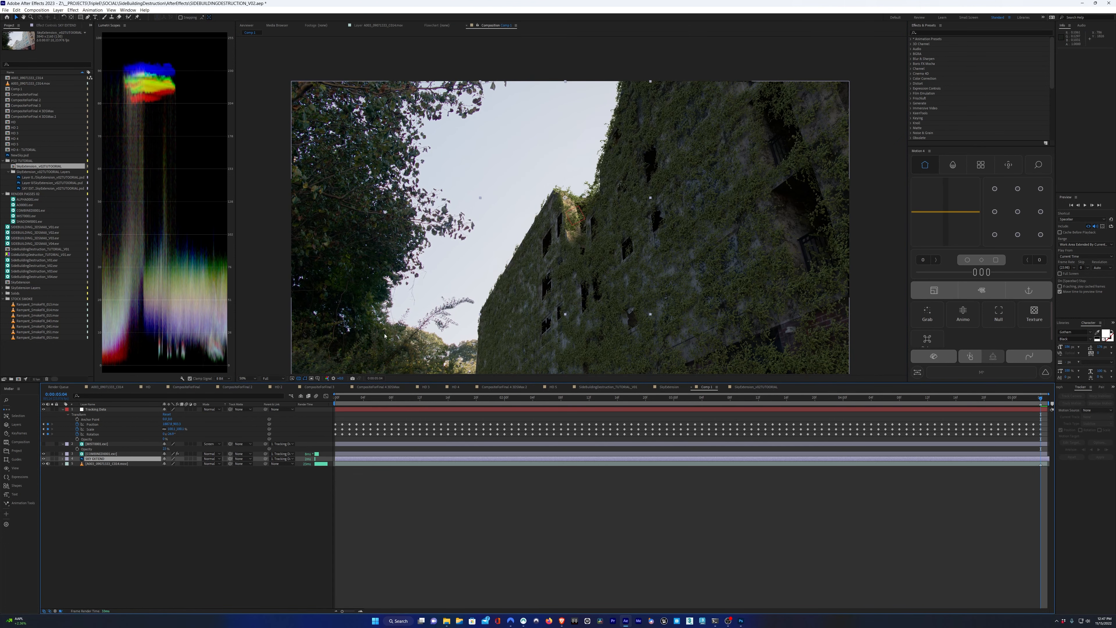
scroll(360, 343, up, 2)
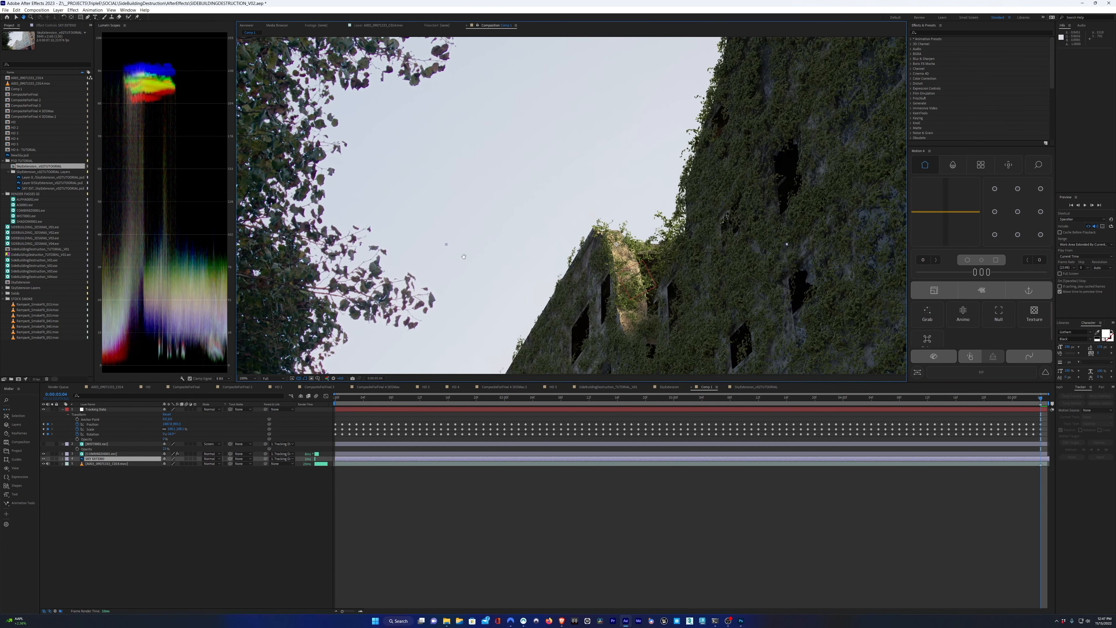
Enable motion blur on the SKY EXTEND and COMBINED layers and play back the composite
click(186, 459)
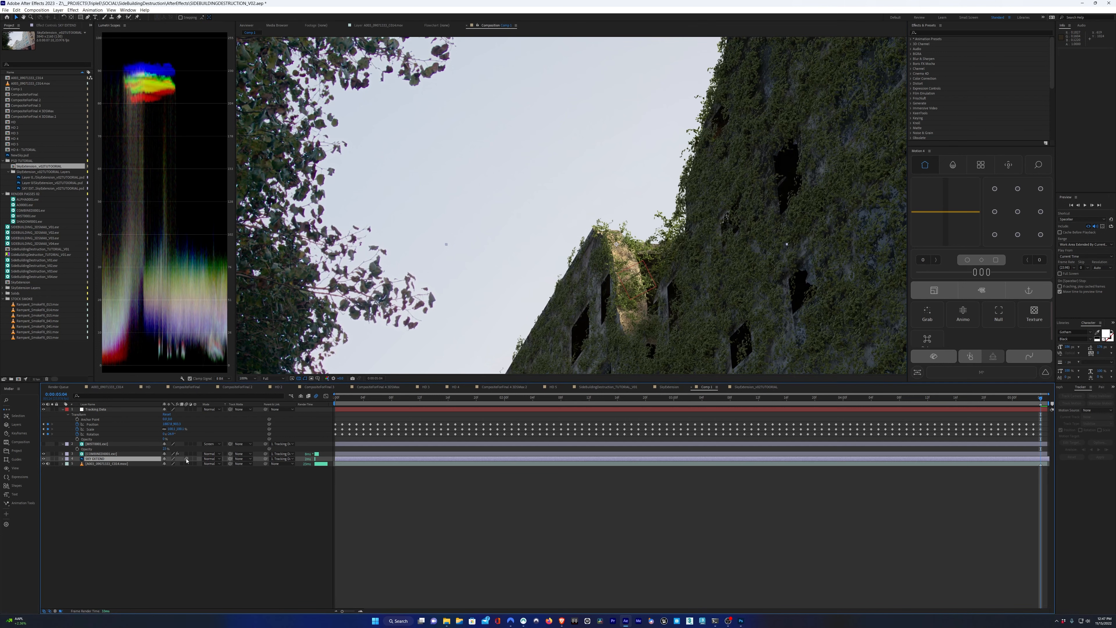
click(109, 454)
click(186, 454)
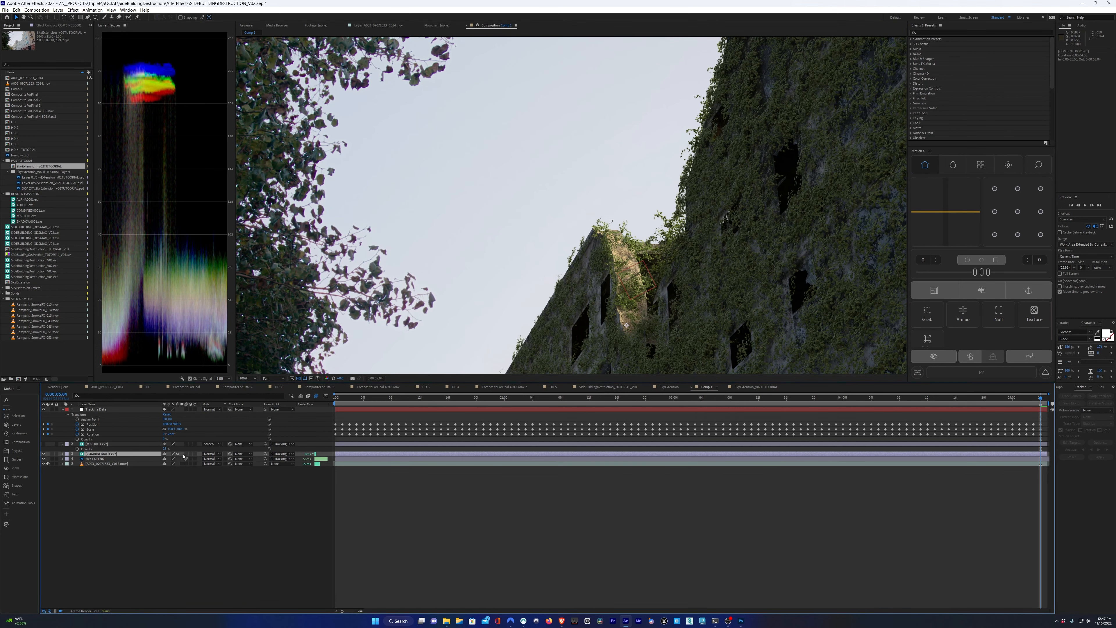
click(224, 538)
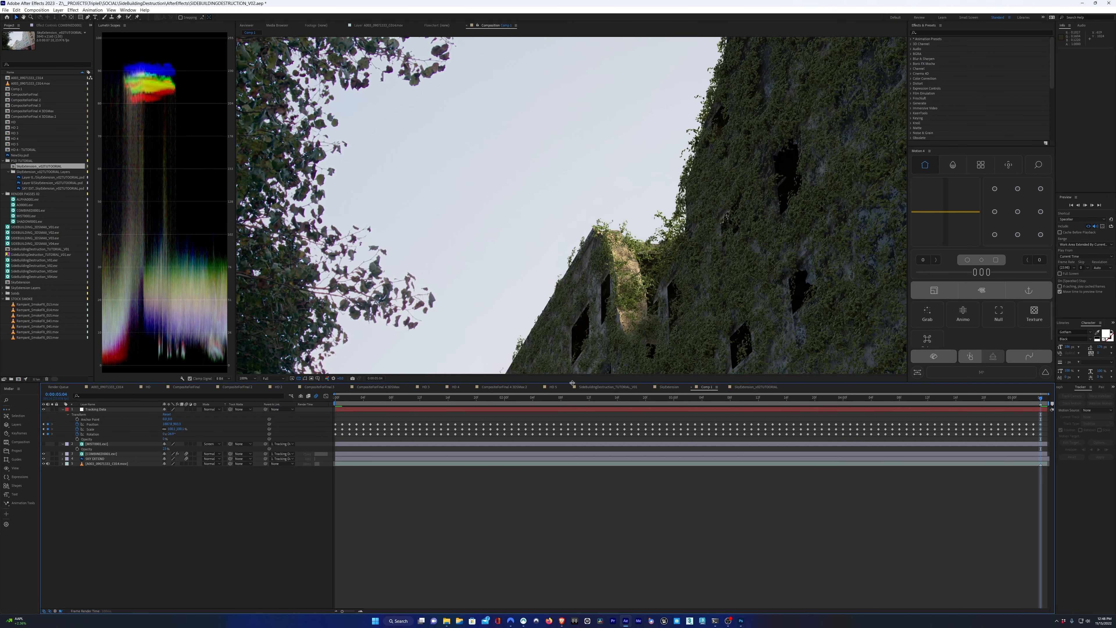
key(space)
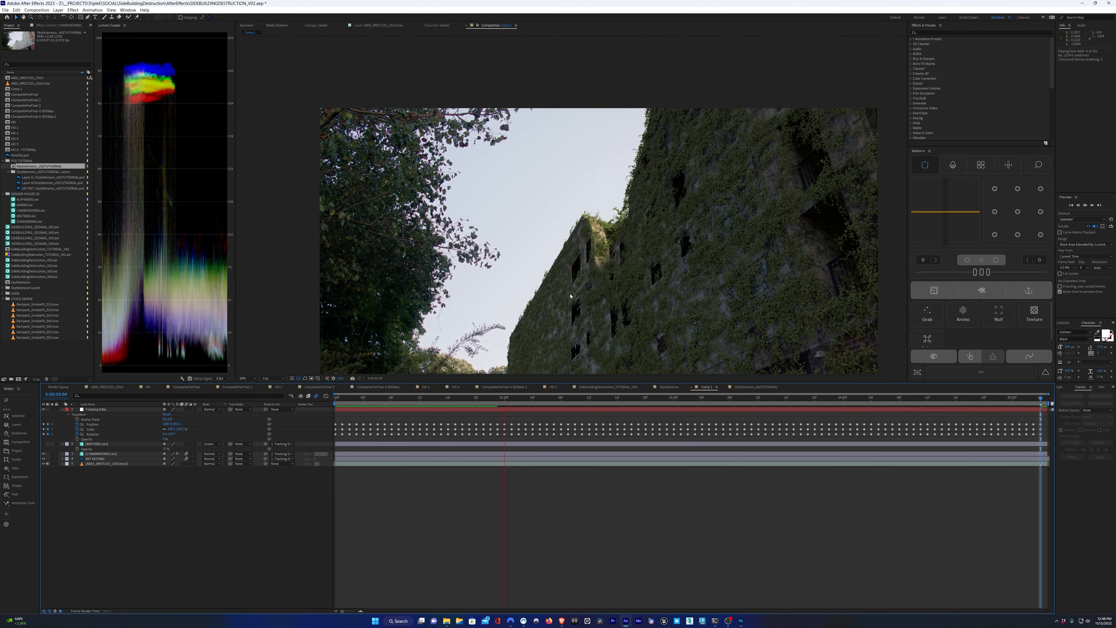
Play the composite in the maximized viewer and inspect the building's left edge close up
key(grave)
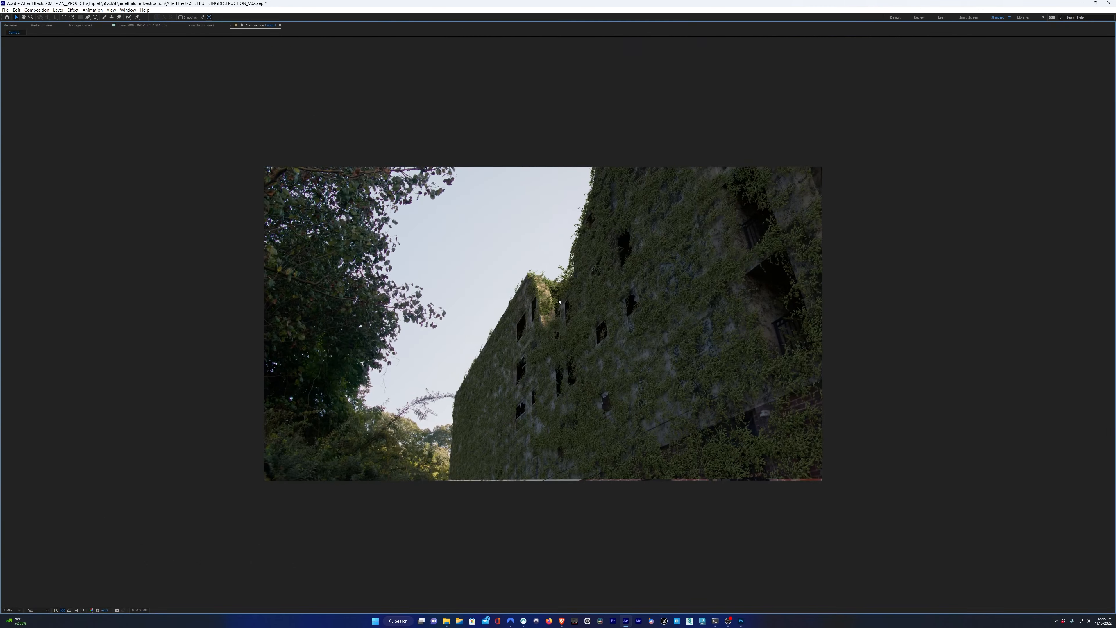
scroll(558, 299, up, 2)
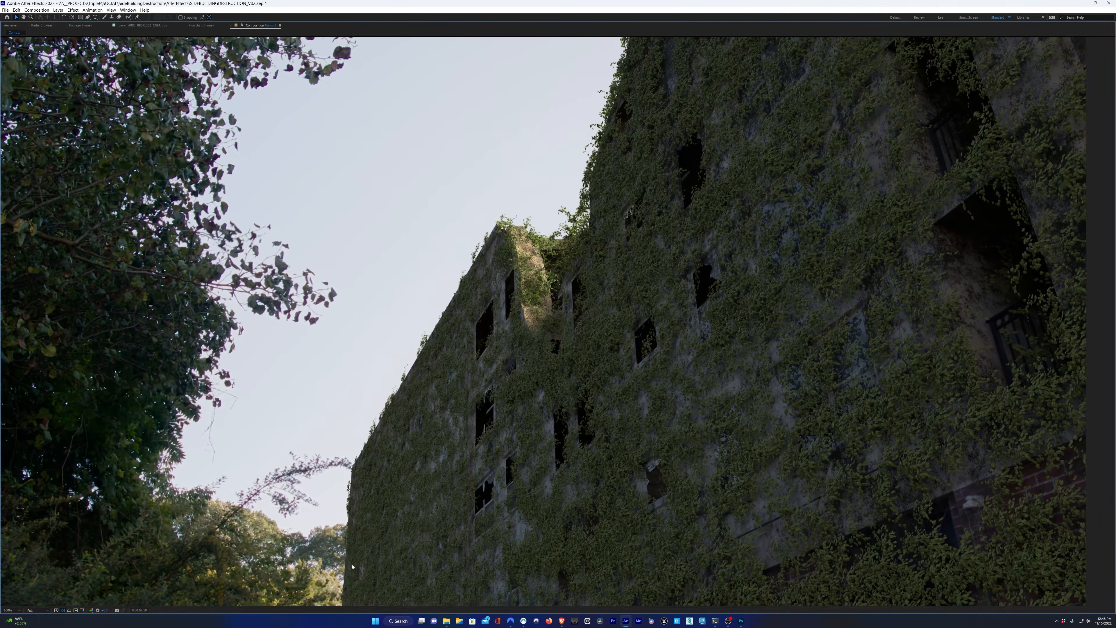
key(space)
scroll(365, 535, down, 1)
scroll(501, 350, up, 6)
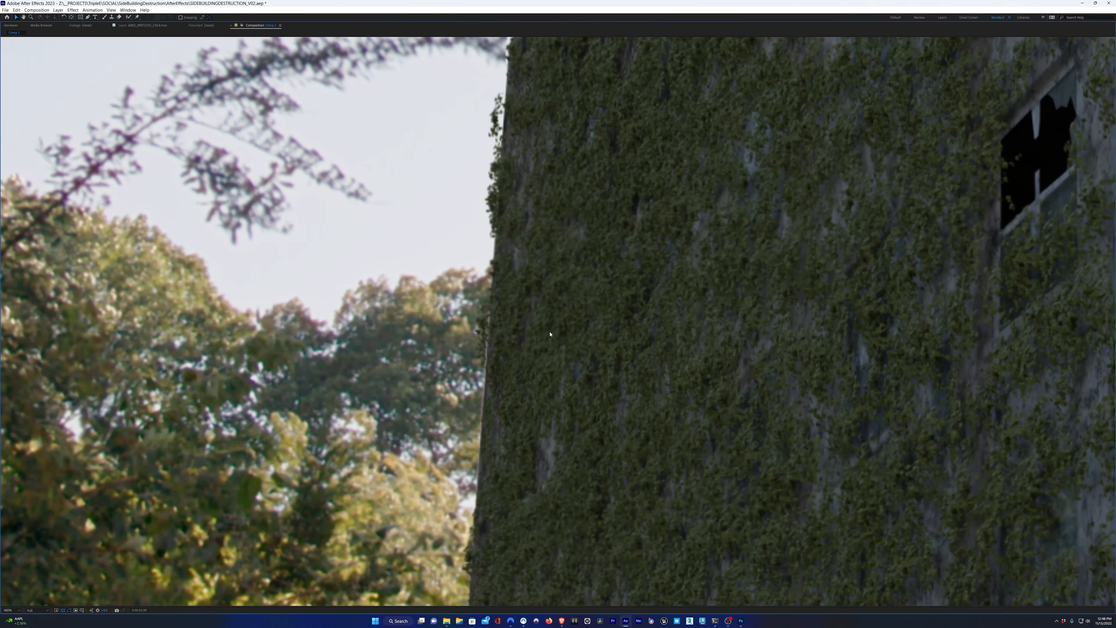
key(grave)
Isolate the COMBINED layer, set its scale to 101%, and bring the other layers back into view
click(52, 454)
scroll(509, 303, down, 4)
drag(546, 302, 506, 336)
click(170, 458)
text(101)
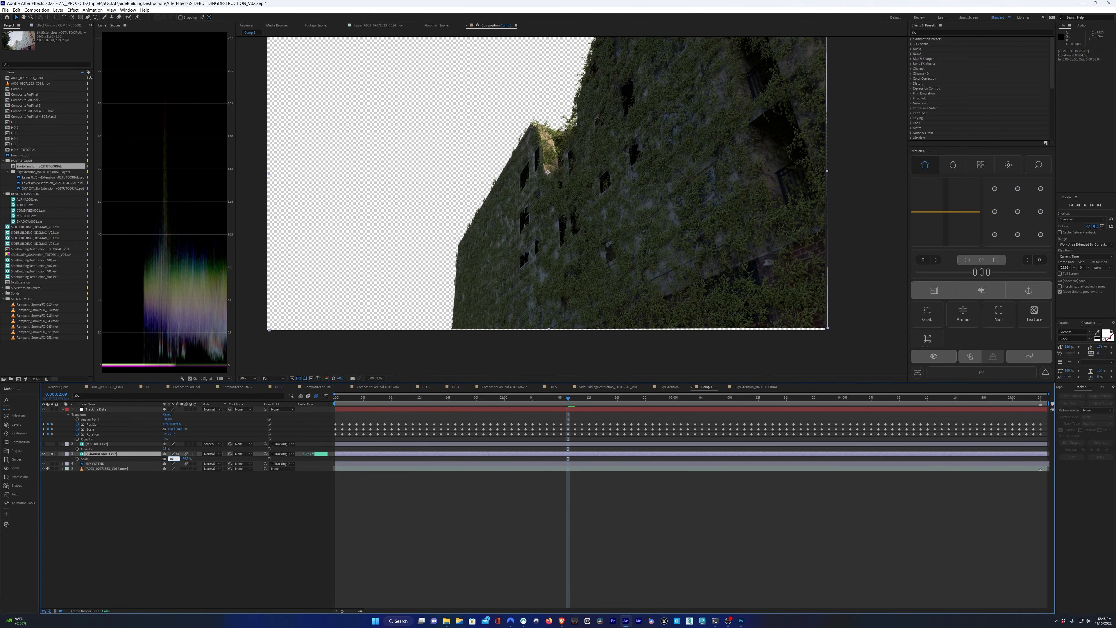
key(Return)
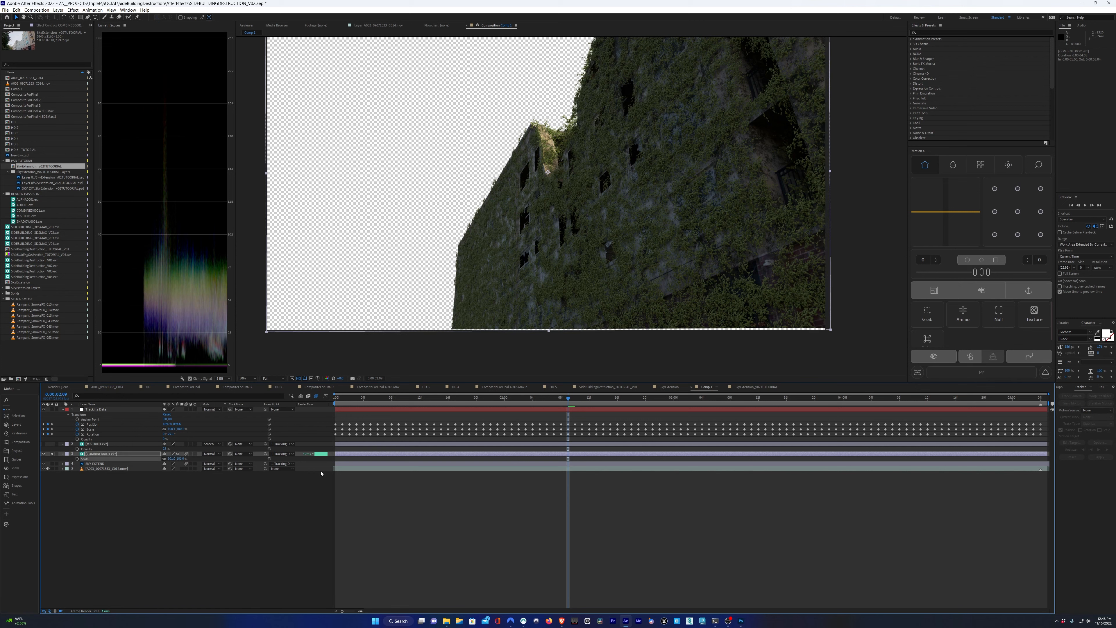
click(628, 510)
click(52, 453)
Compare the building's left edge with the COMBINED layer hidden and shown, checking how well the original facade is covered
scroll(315, 325, up, 2)
drag(315, 325, 707, 170)
drag(603, 220, 612, 194)
click(43, 454)
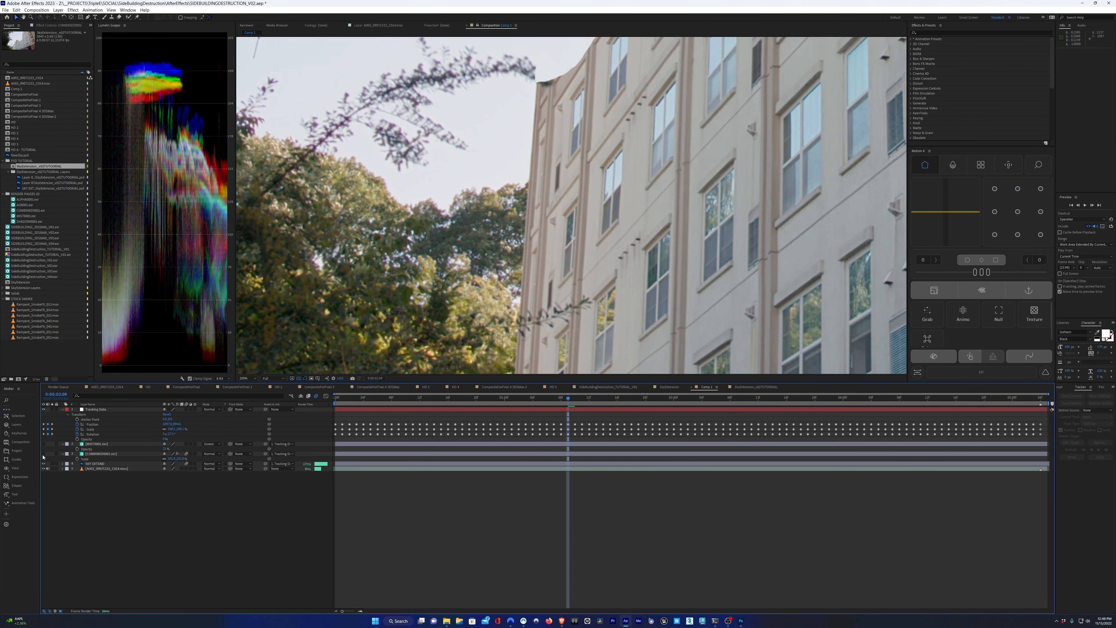
click(43, 454)
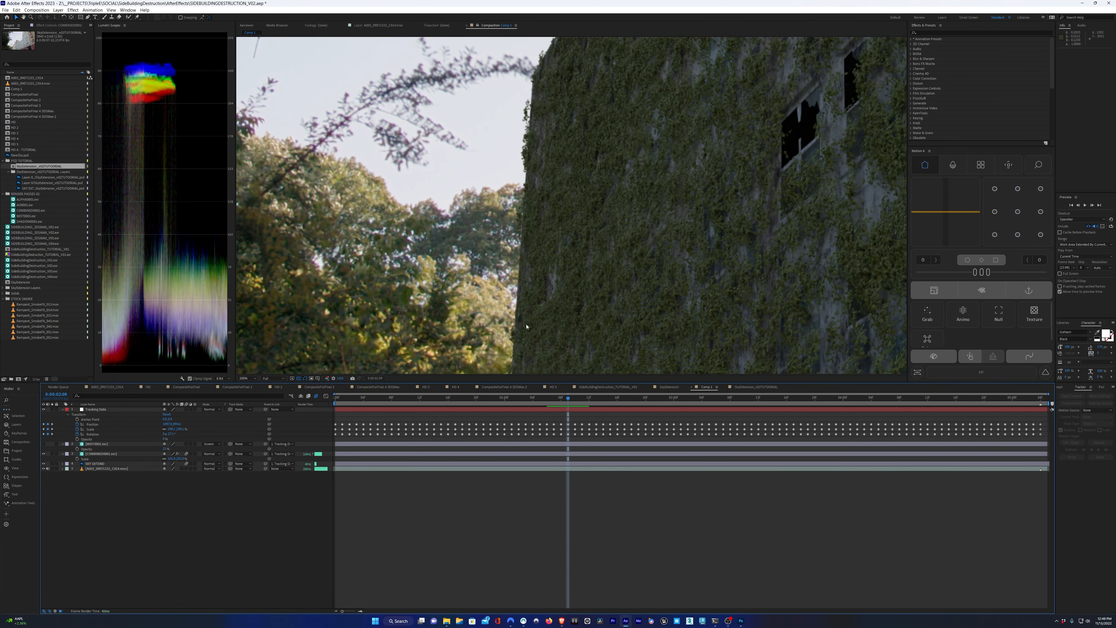
scroll(611, 315, down, 4)
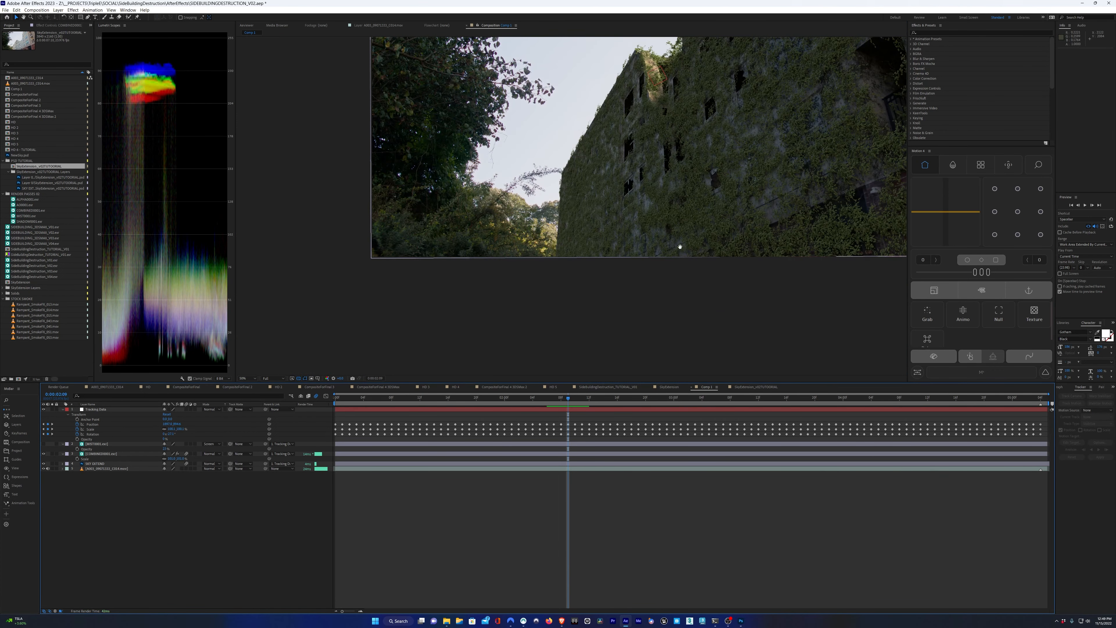
At a frame further into the shot, set the COMBINED layer's scale to 104%
drag(554, 303, 614, 271)
drag(591, 397, 681, 399)
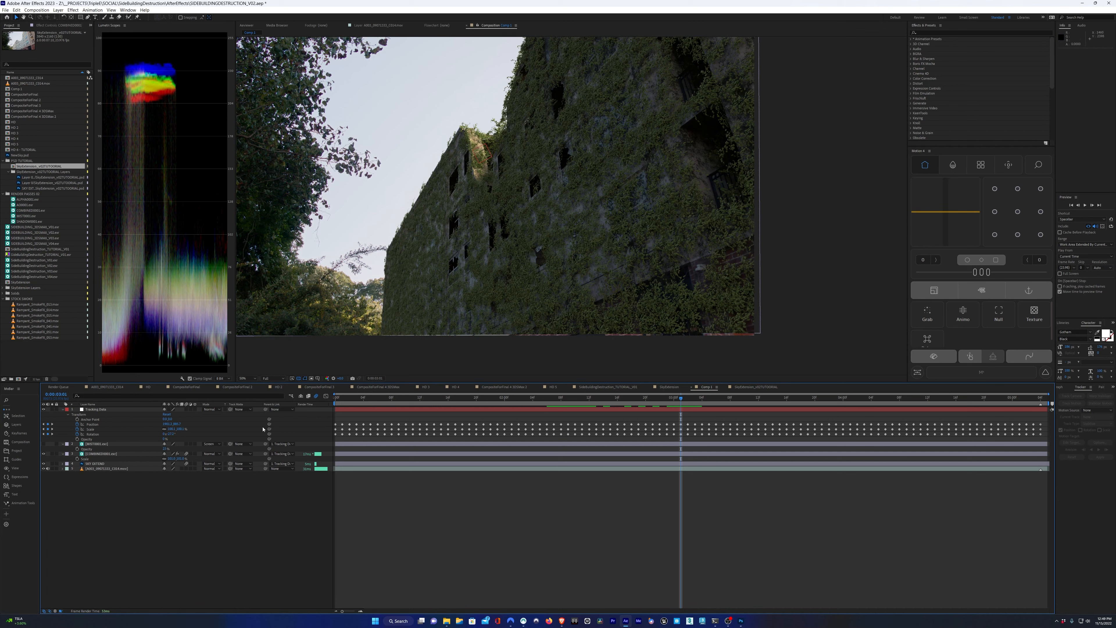
click(172, 459)
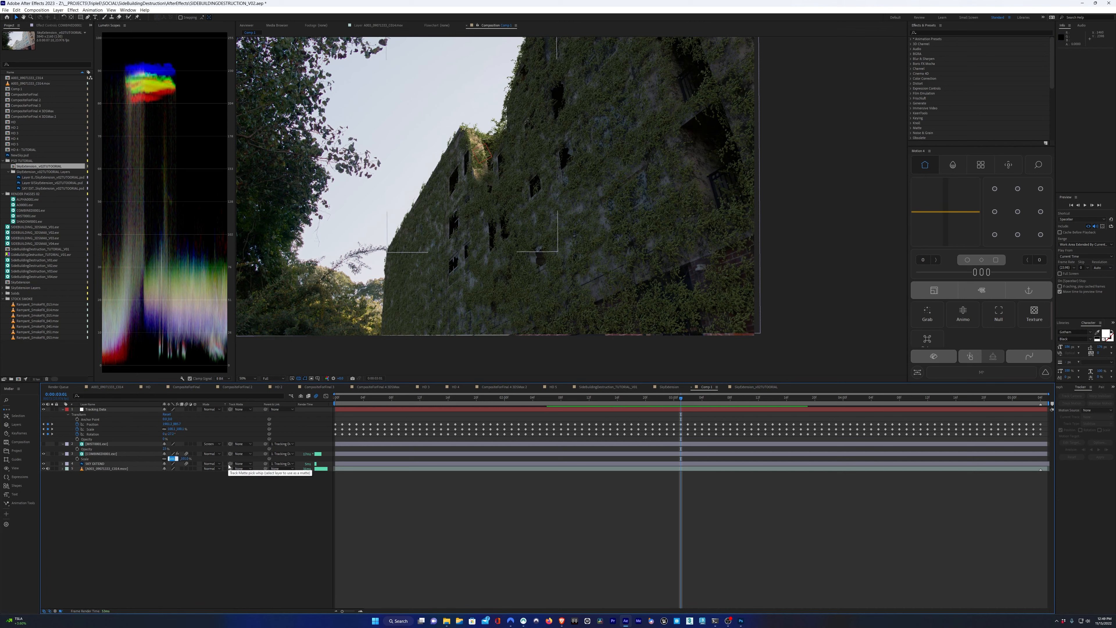
text(104)
key(Return)
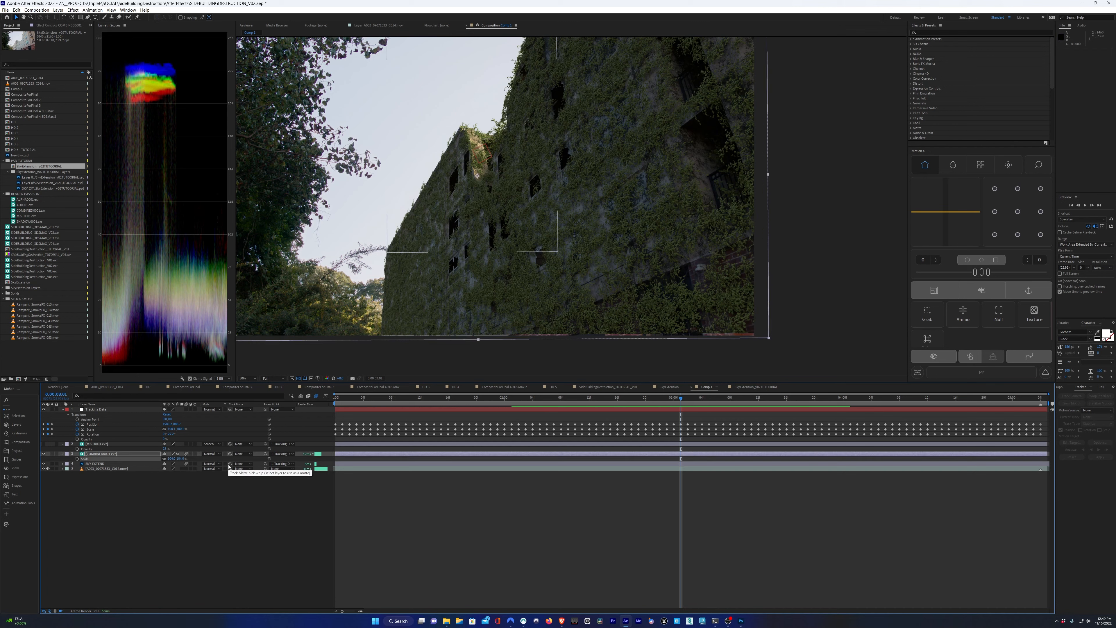
Check the frame edges at the end and middle of the shot, set the COMBINED layer's scale to 103%, and play it back
scroll(504, 281, down, 2)
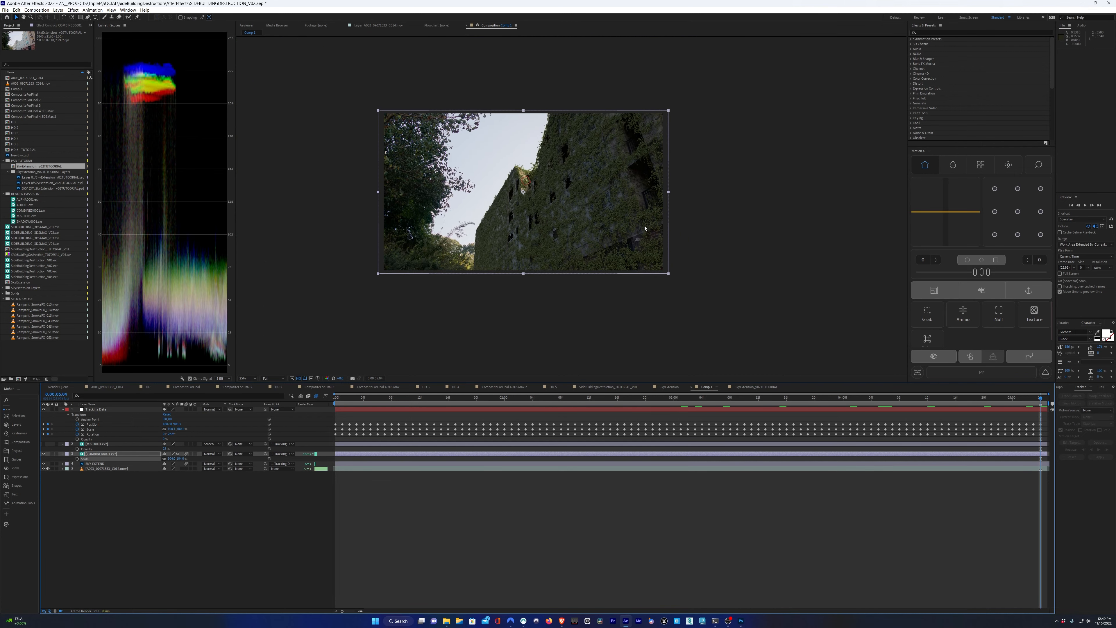
drag(661, 298, 734, 317)
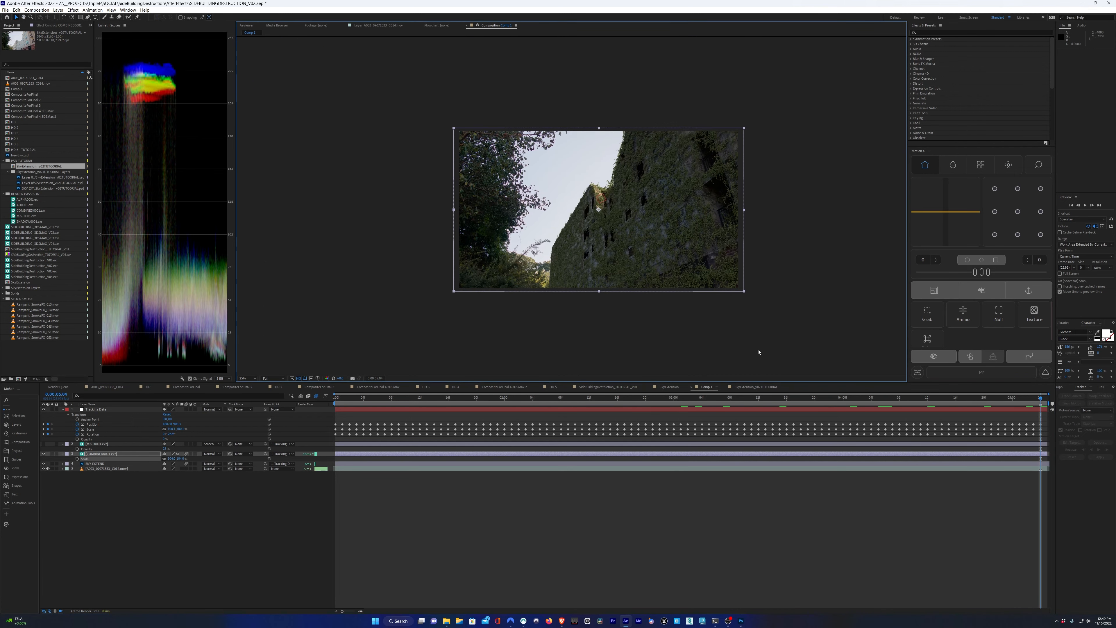
scroll(703, 305, up, 2)
drag(671, 287, 603, 279)
drag(1001, 398, 830, 402)
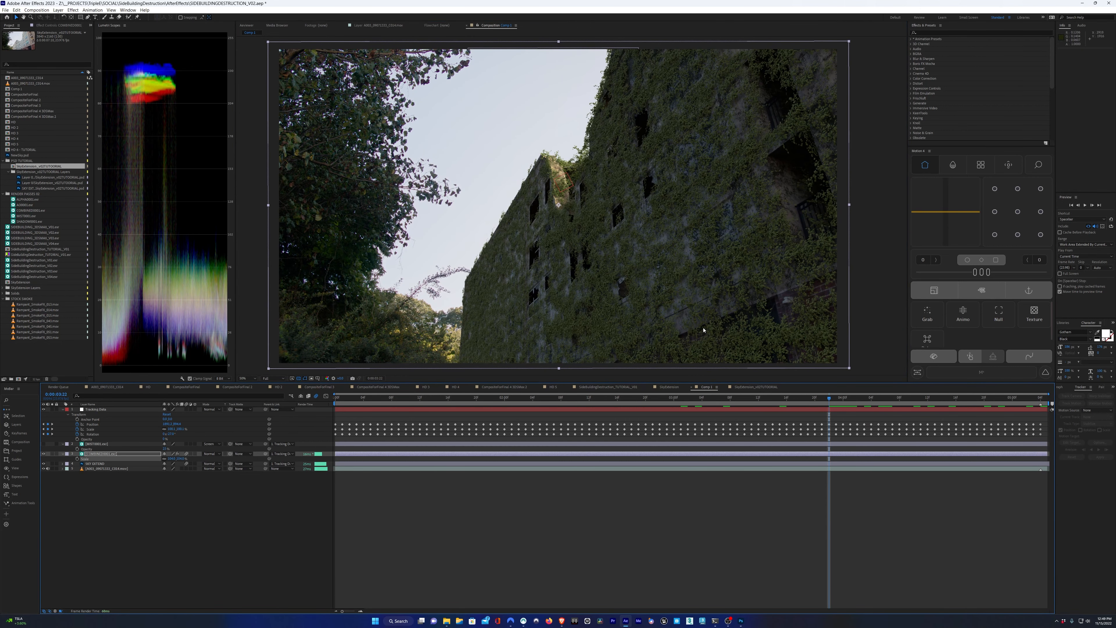
click(172, 458)
text(103)
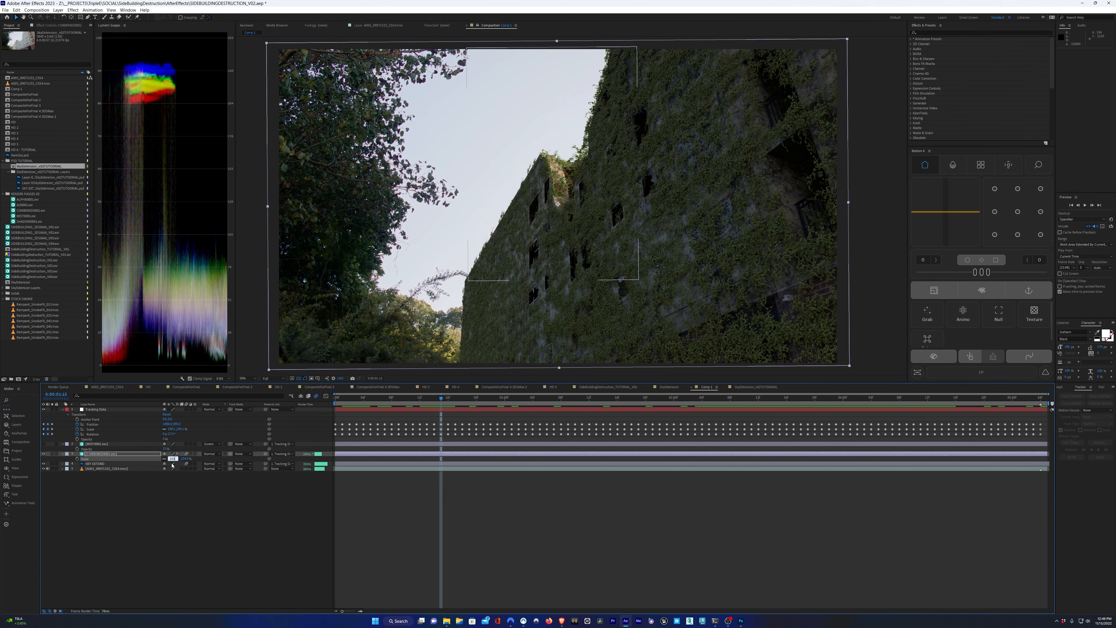
key(Return)
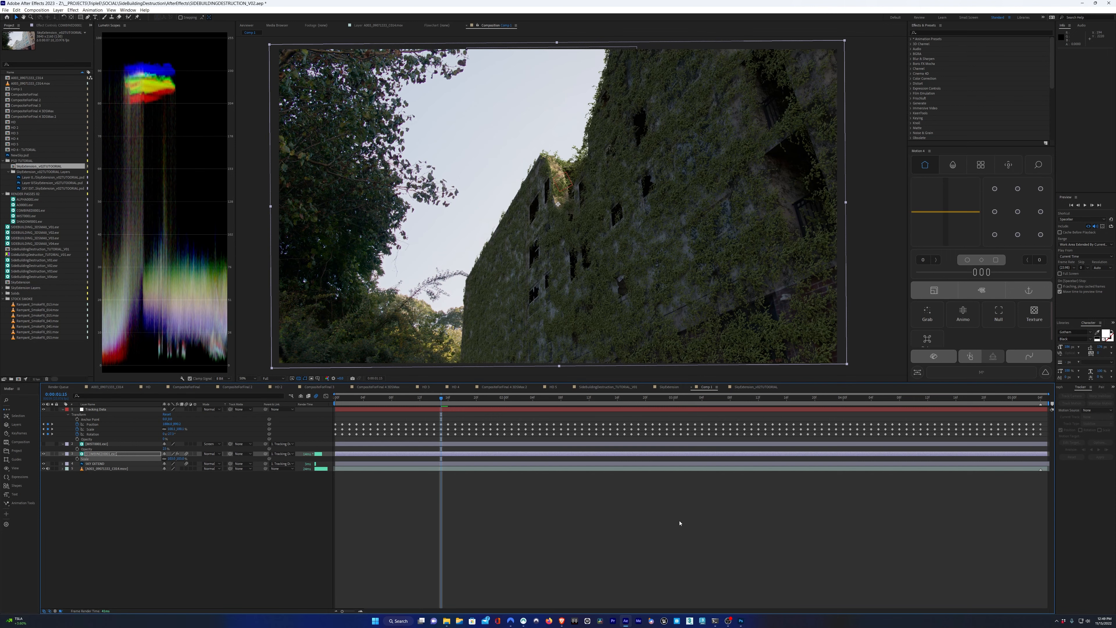
click(682, 509)
key(space)
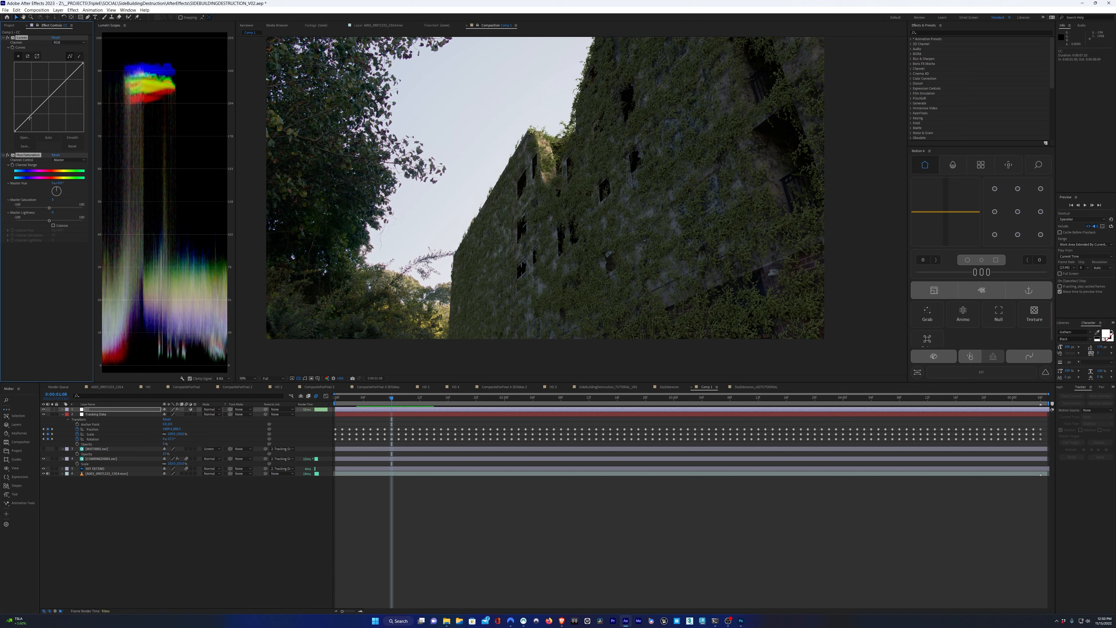
On the top adjustment layer, shape the RGB curve into a gentle S and set Master Saturation to -10
drag(29, 117, 60, 88)
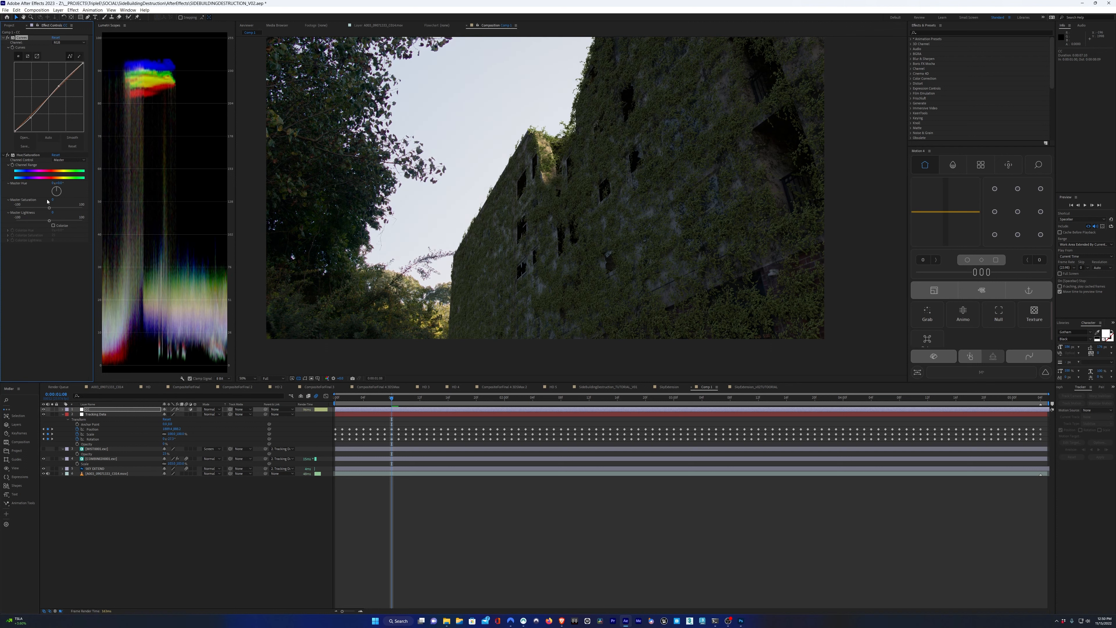
drag(487, 245, 485, 267)
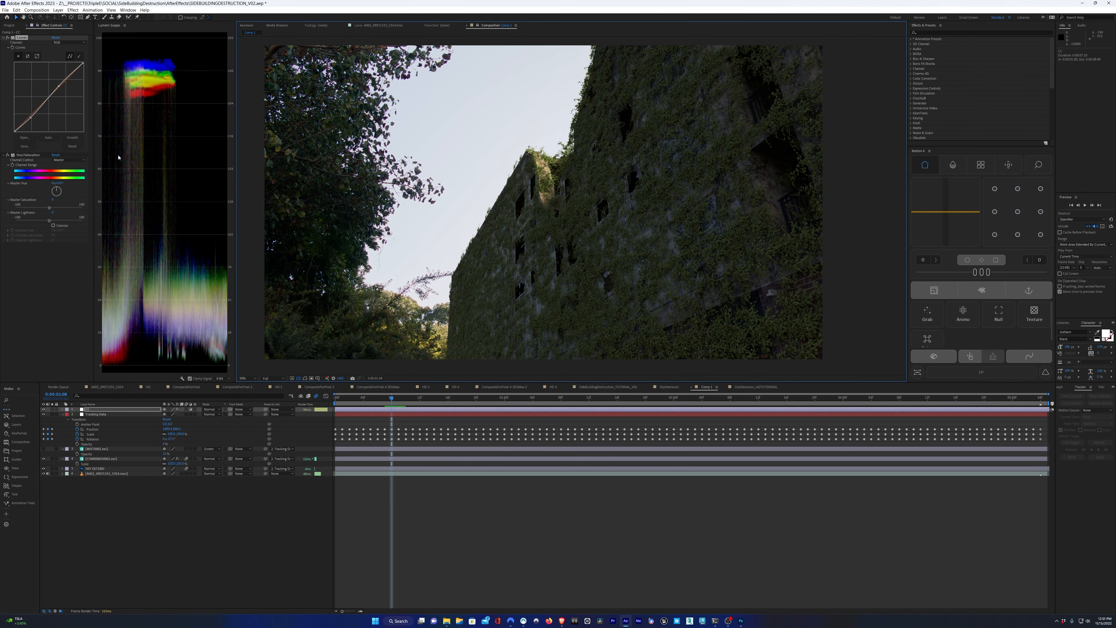
click(52, 200)
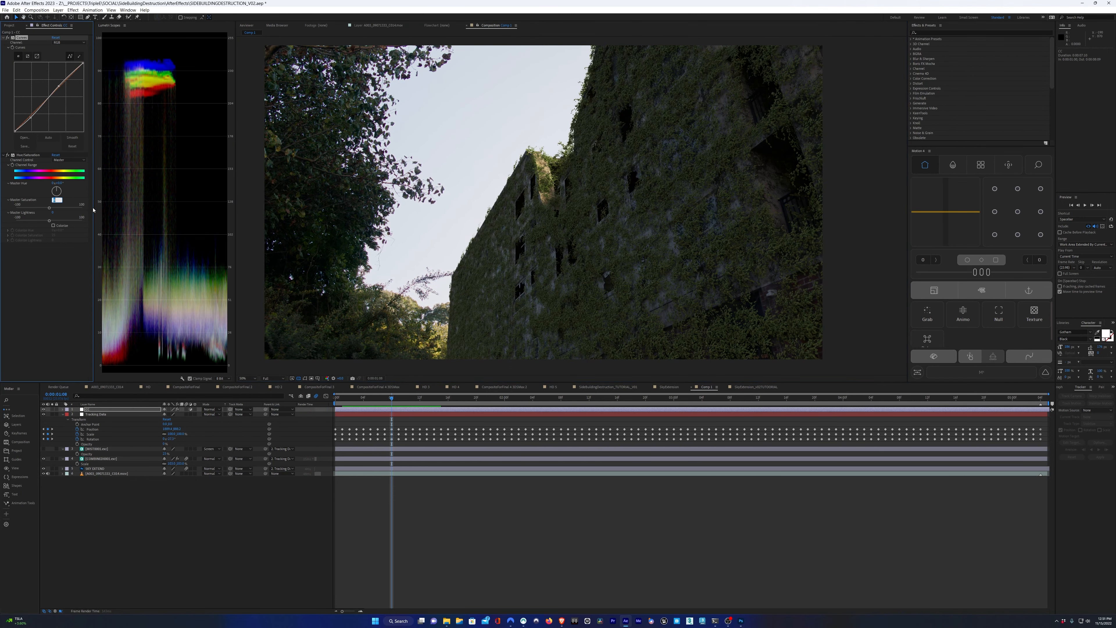
text(-5)
key(Return)
text(-10)
key(Return)
scroll(503, 273, up, 1)
scroll(503, 273, down, 1)
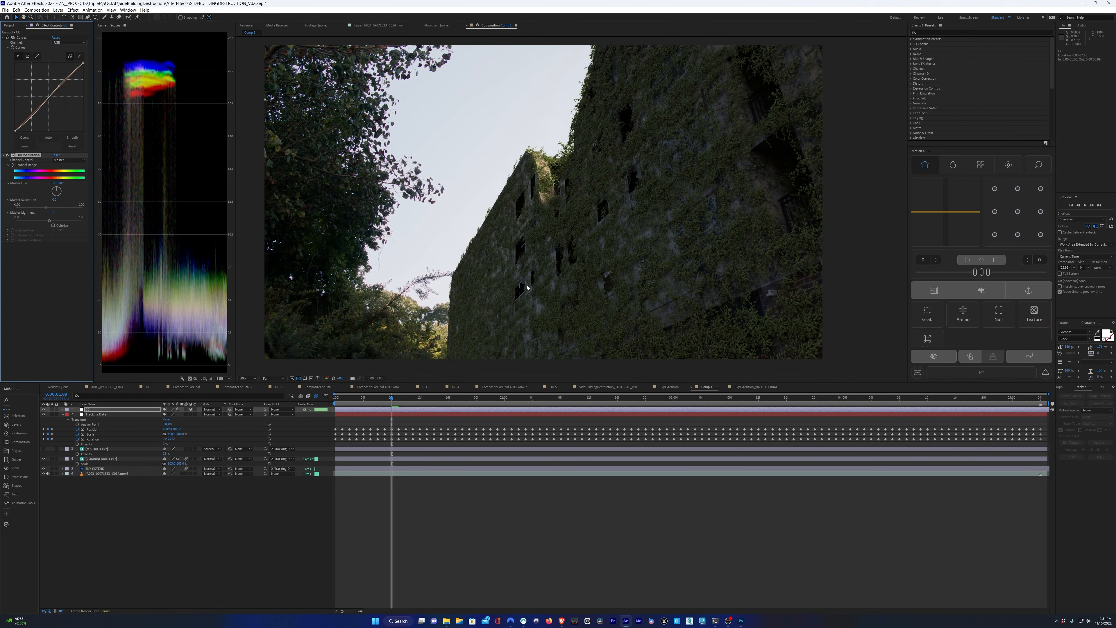
drag(527, 288, 544, 273)
Paste the GLOW adjustment layer above all other layers and inspect its effect on the roofline one frame earlier
key(ctrl+v)
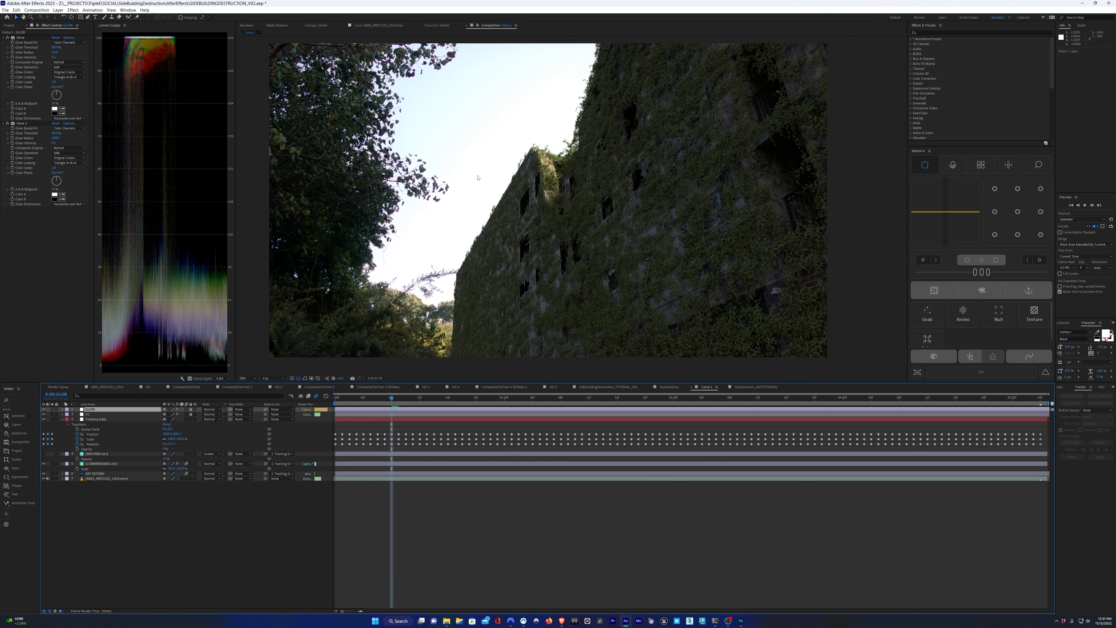
key(Page_Up)
scroll(487, 213, up, 2)
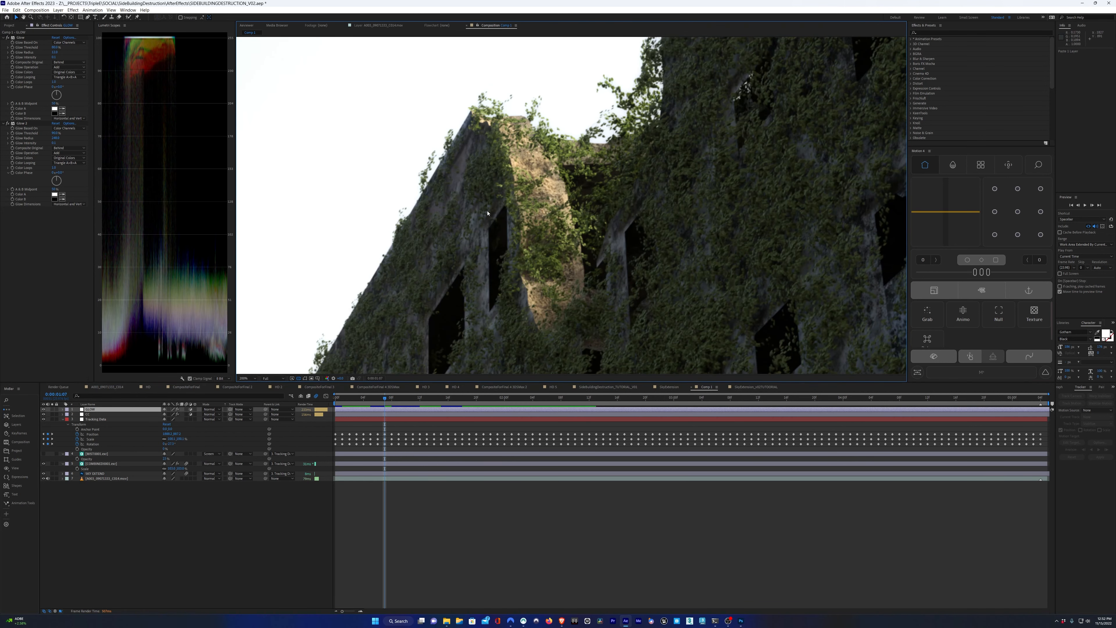
scroll(488, 213, down, 2)
scroll(505, 175, up, 2)
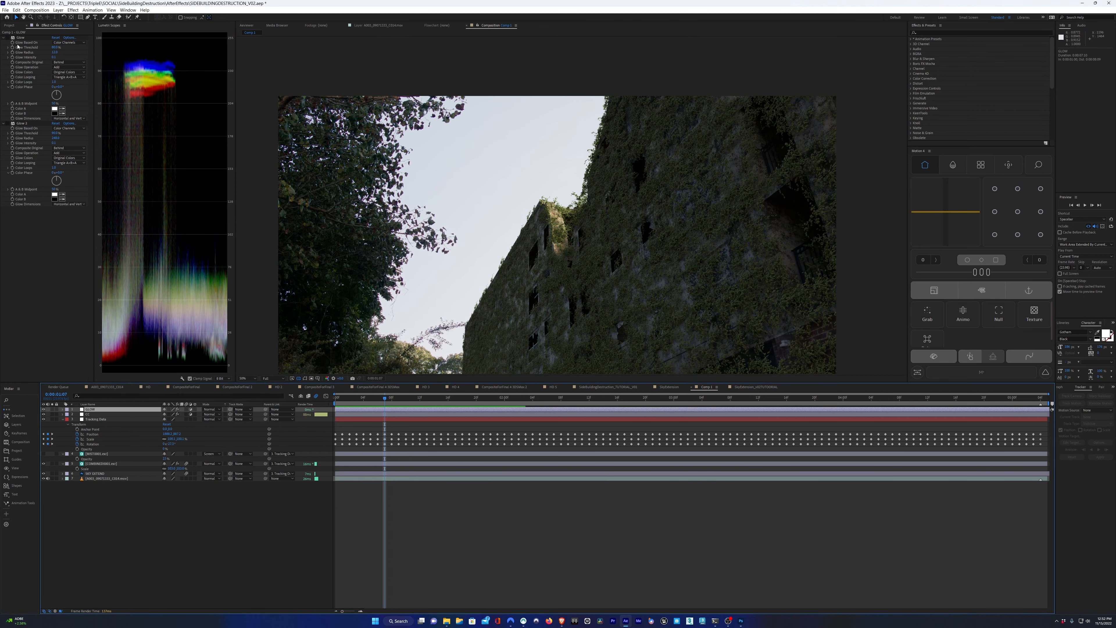
Enable the first Glow effect on the GLOW layer and toggle it to compare the sky and ivy edge
click(19, 38)
click(7, 38)
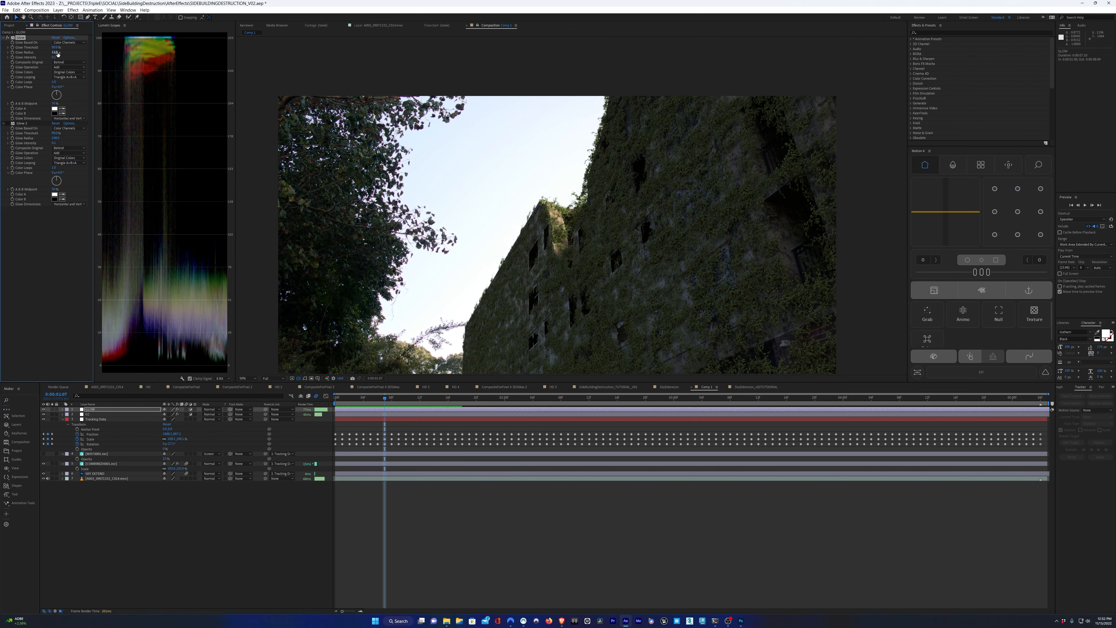
key(slash)
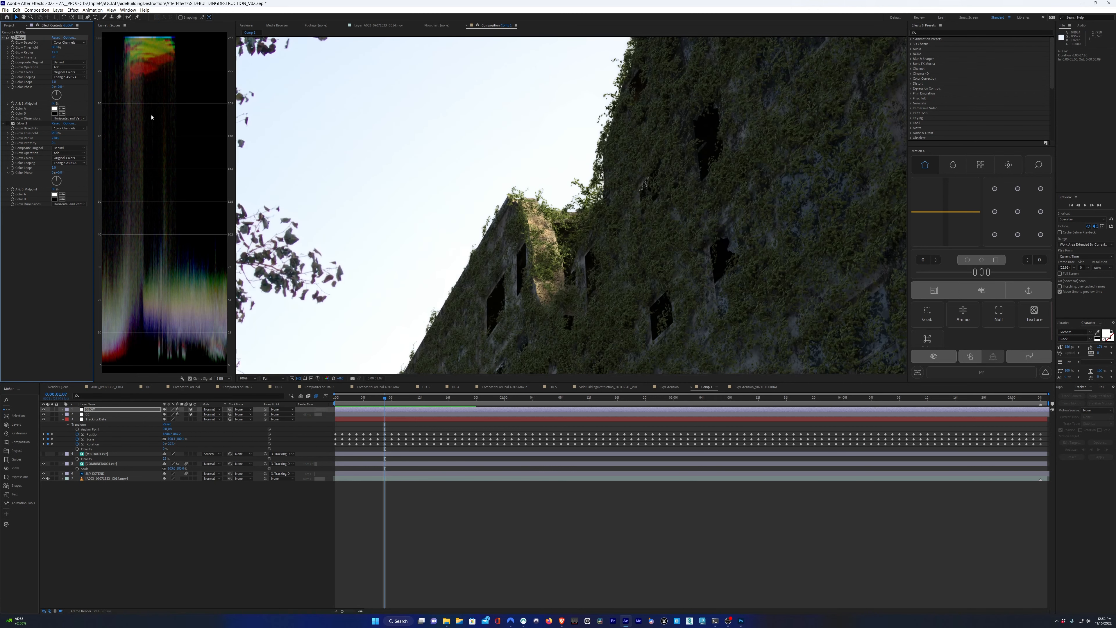
click(7, 38)
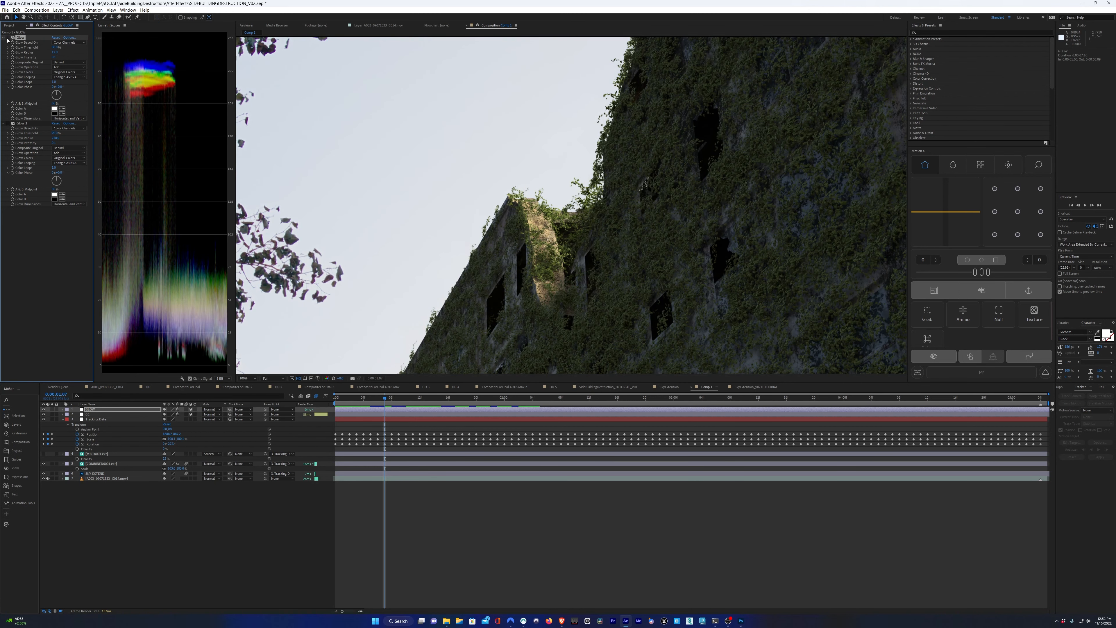
click(7, 39)
click(7, 38)
click(7, 38)
Adjust the first Glow effect's radius while viewing the ivy against the sky close up
key(period)
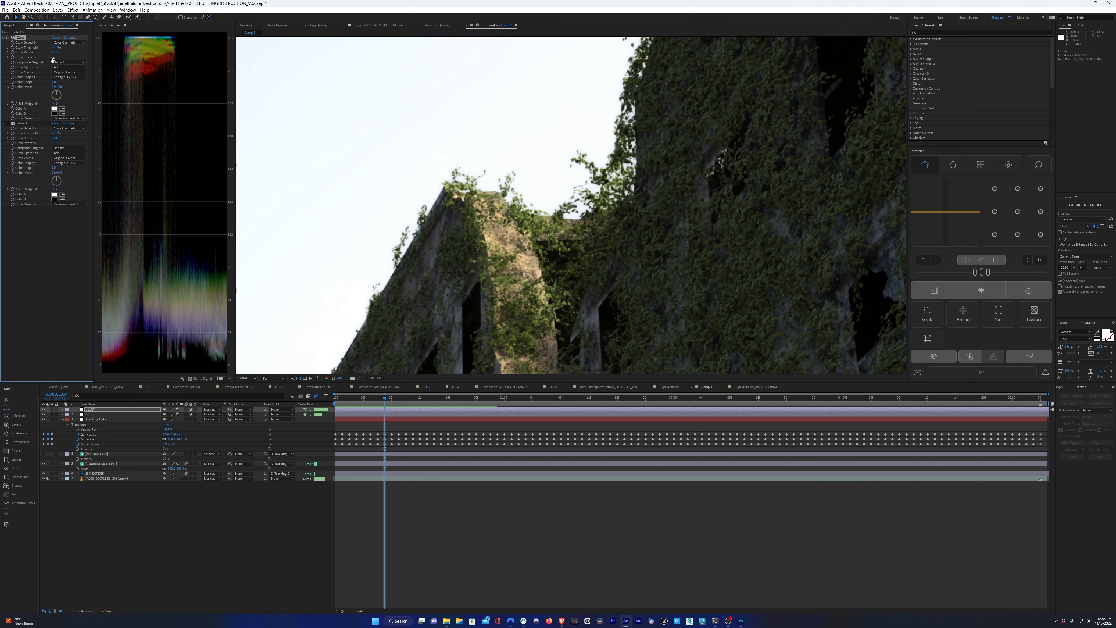
key(comma)
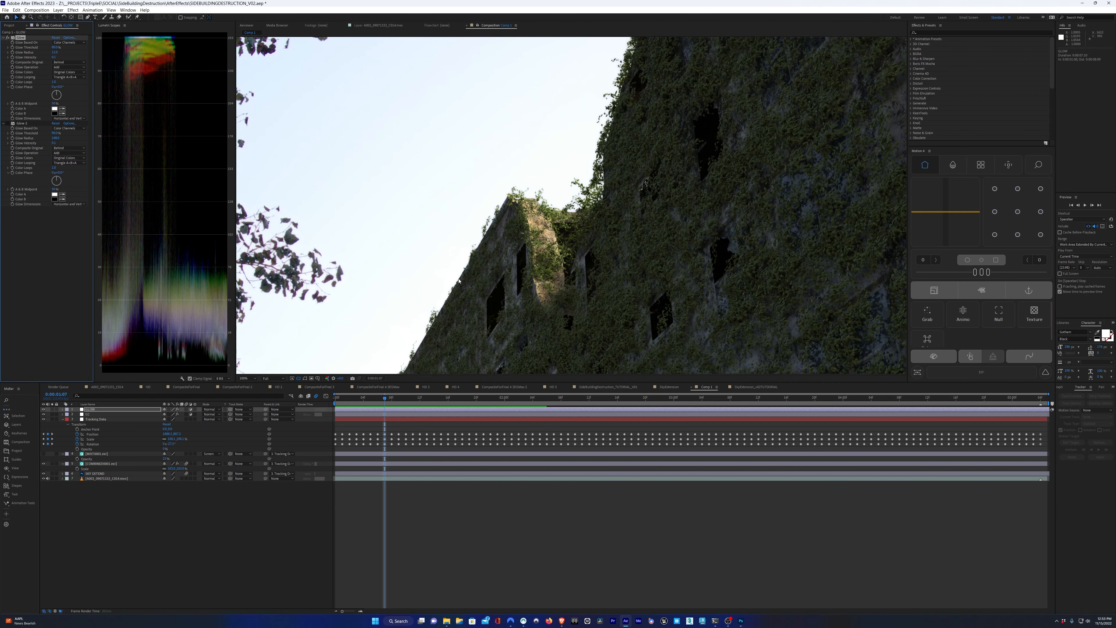
scroll(473, 271, up, 4)
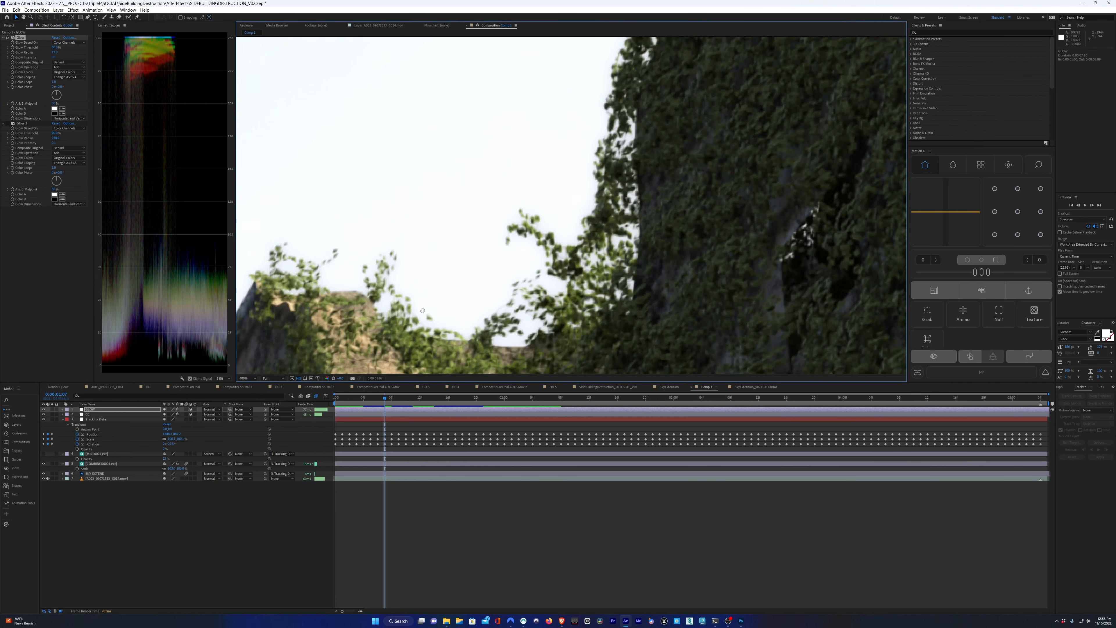
key(v)
drag(54, 52, 22, 51)
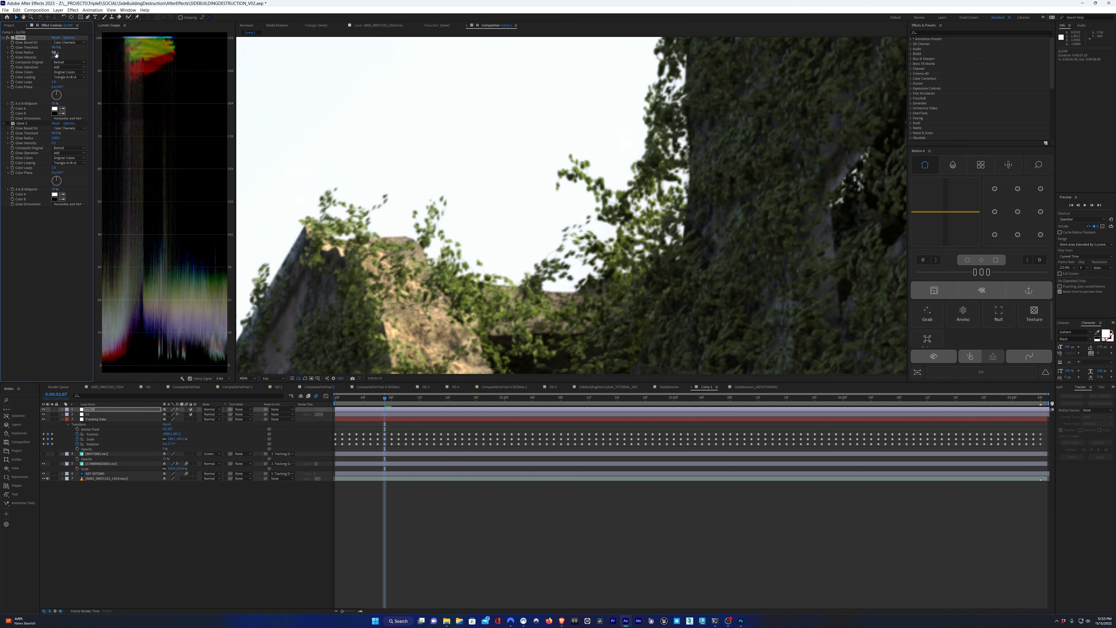
Enable the Glow 2 effect and toggle it repeatedly to compare the roofline with and without it
click(36, 130)
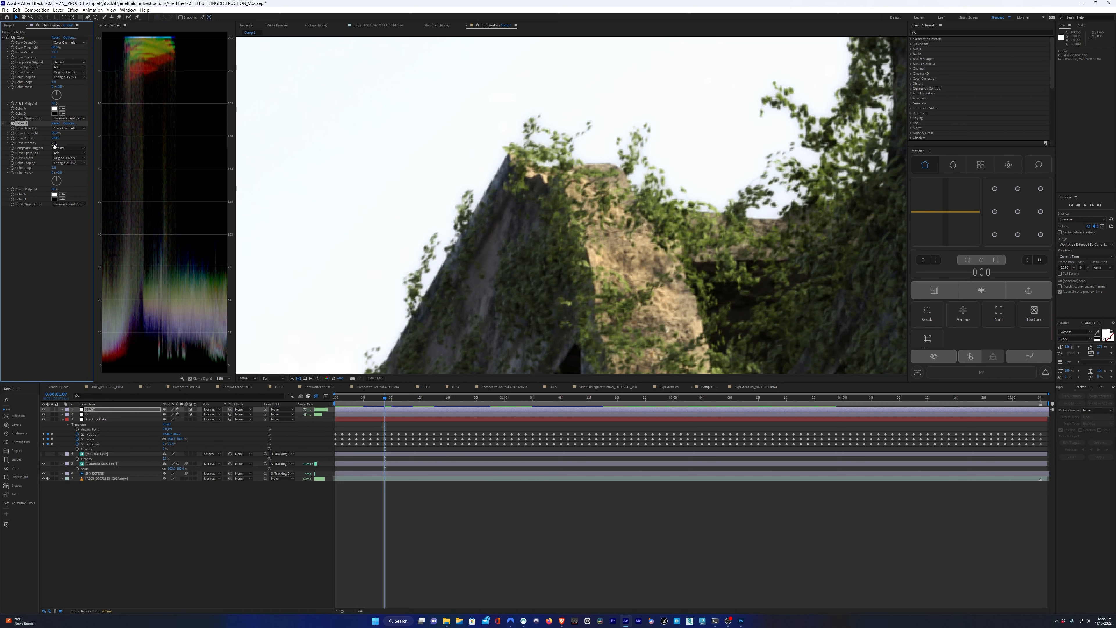
click(8, 124)
click(9, 124)
click(8, 124)
click(9, 125)
click(9, 124)
click(9, 124)
click(8, 124)
click(8, 125)
Examine Glow 2's influence on the ivy-covered wall, then review the glow across the whole frame
drag(434, 293, 480, 186)
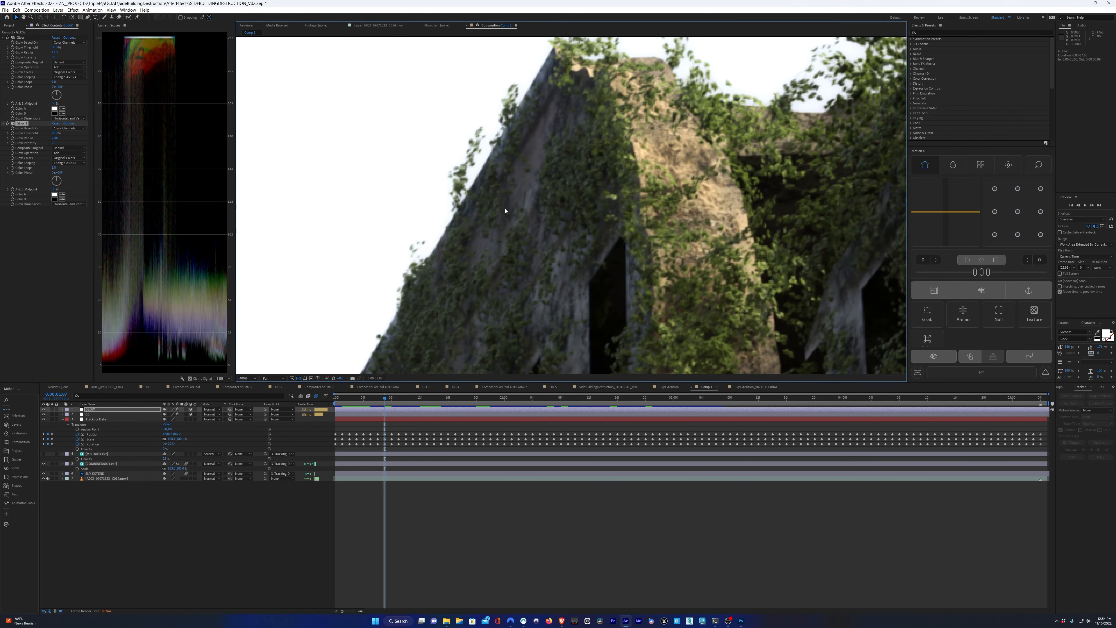
click(6, 124)
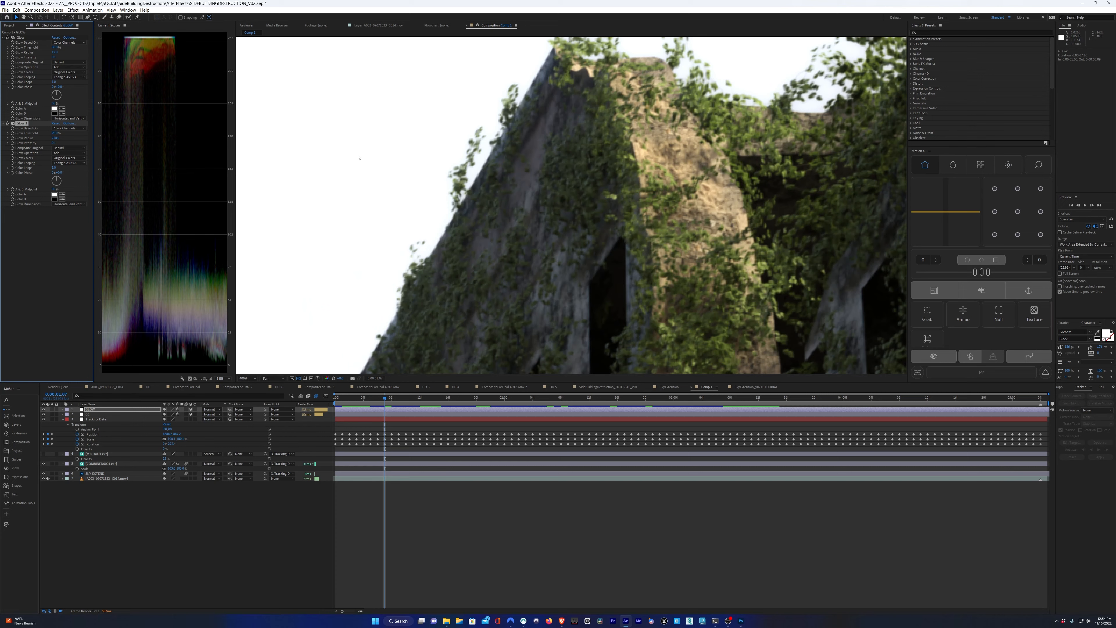
scroll(529, 238, down, 5)
scroll(528, 239, up, 2)
drag(528, 239, 510, 226)
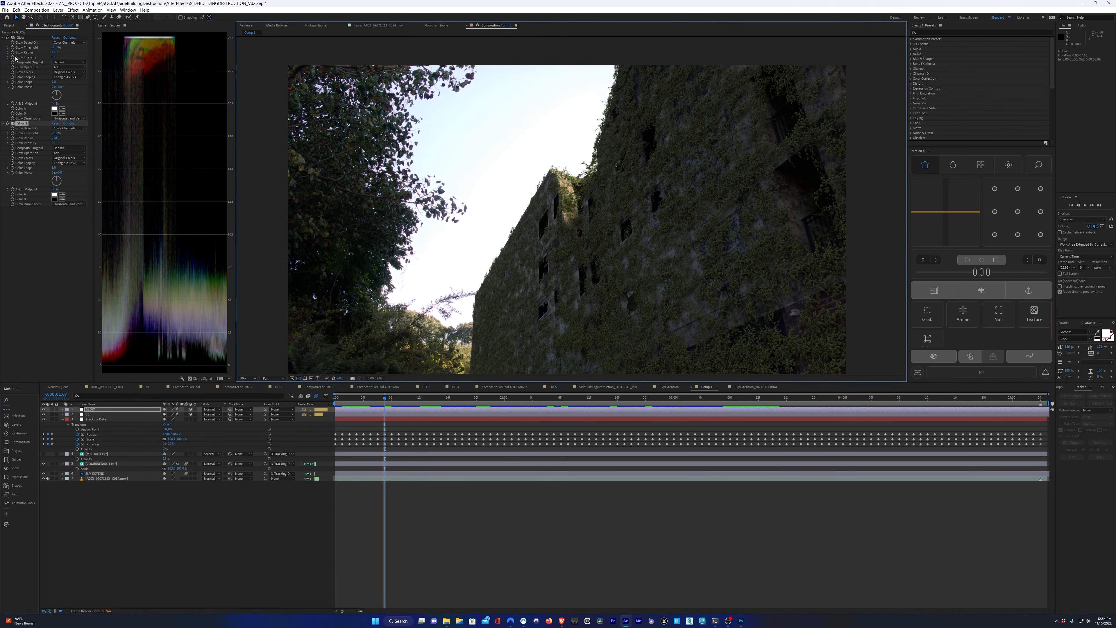
Adjust the color-correction layer's Curves by nudging the upper midtone point sideways and slightly lowering the white point
click(98, 414)
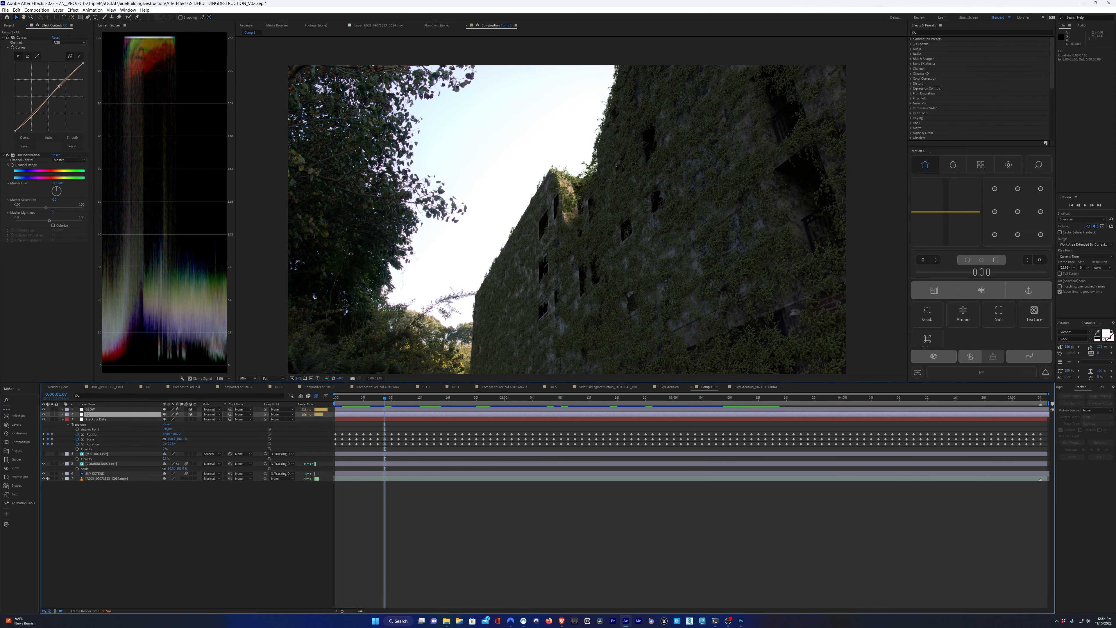
drag(59, 86, 61, 86)
drag(83, 64, 83, 67)
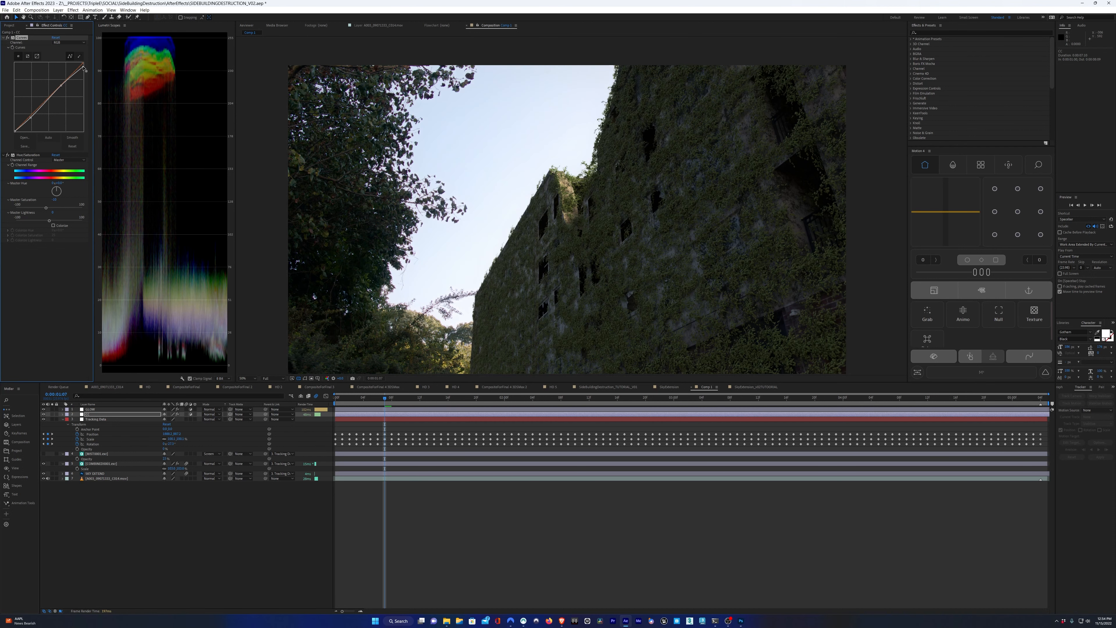
scroll(529, 241, up, 4)
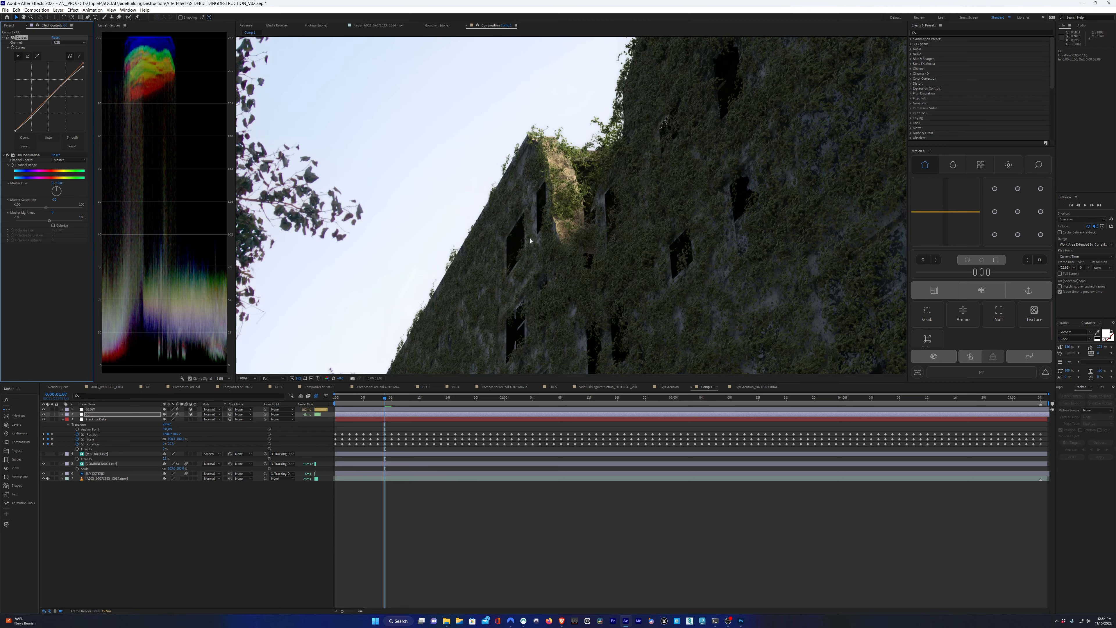
drag(474, 195, 509, 250)
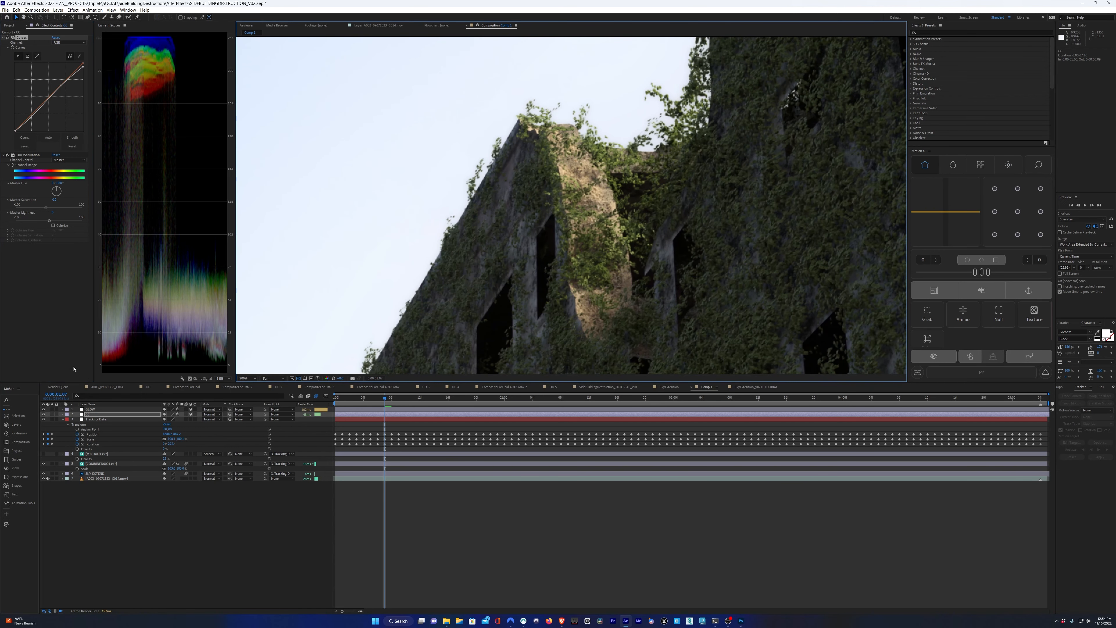
Toggle the GLOW layer's visibility to compare the ivy edge against the sky with and without it
click(90, 409)
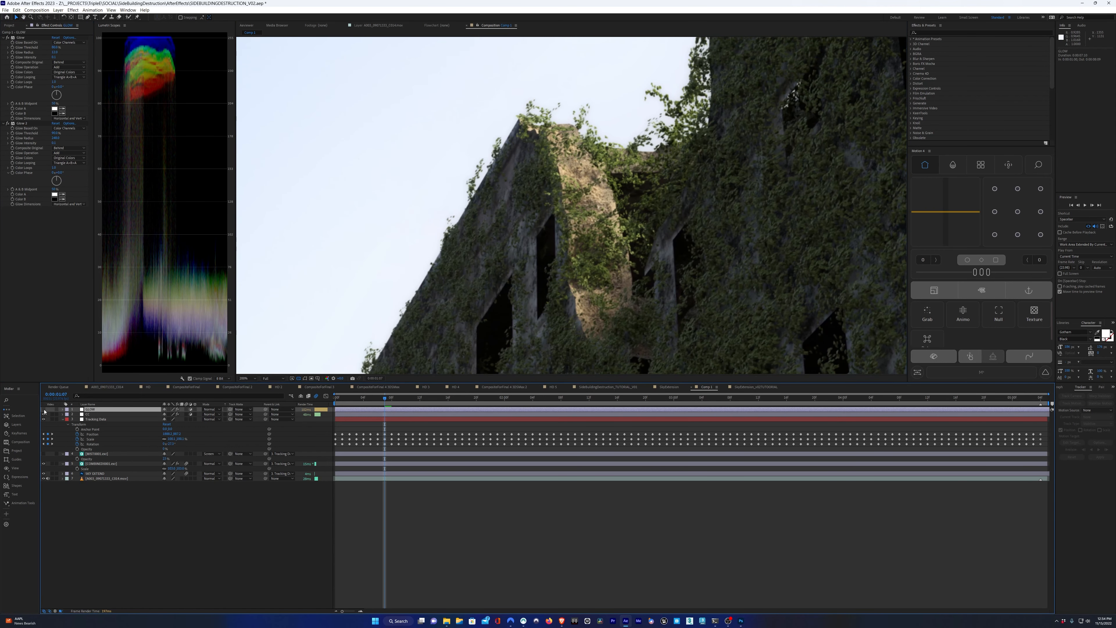
click(44, 409)
click(44, 410)
scroll(527, 308, down, 4)
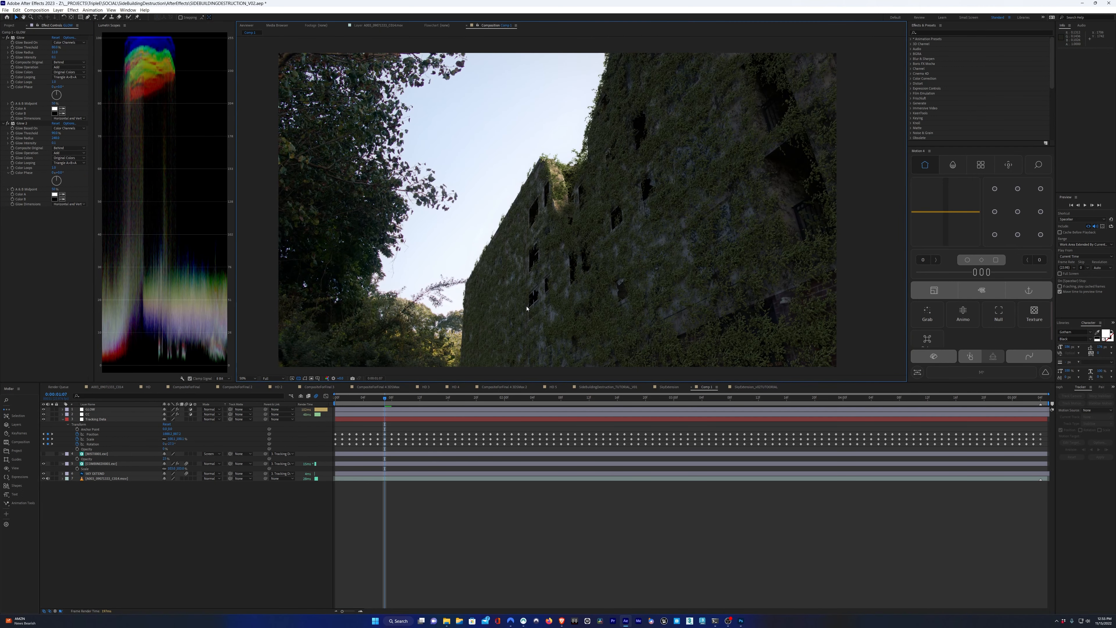
Paste the adjustment layer carrying the FilmConvert Pro effect above the other layers and expand its film settings
click(448, 551)
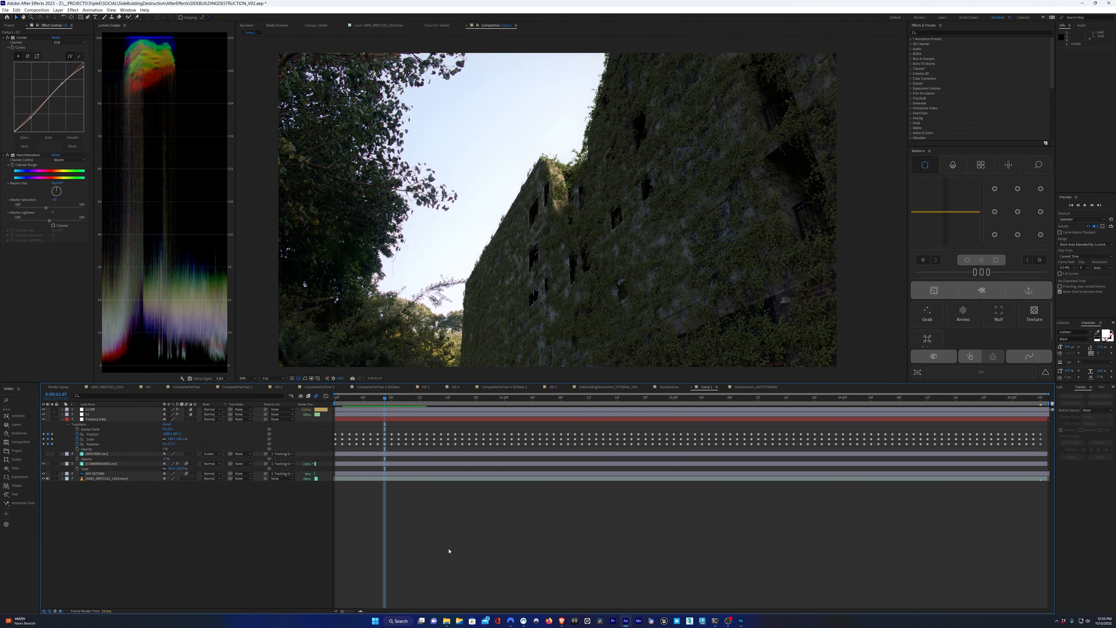
key(ctrl+v)
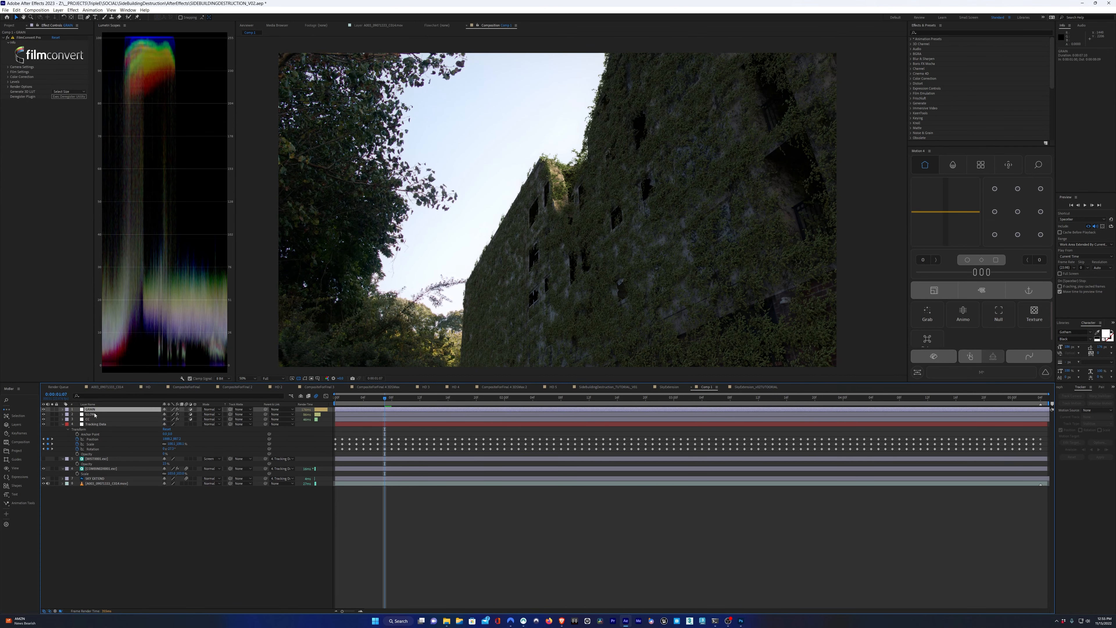
click(8, 72)
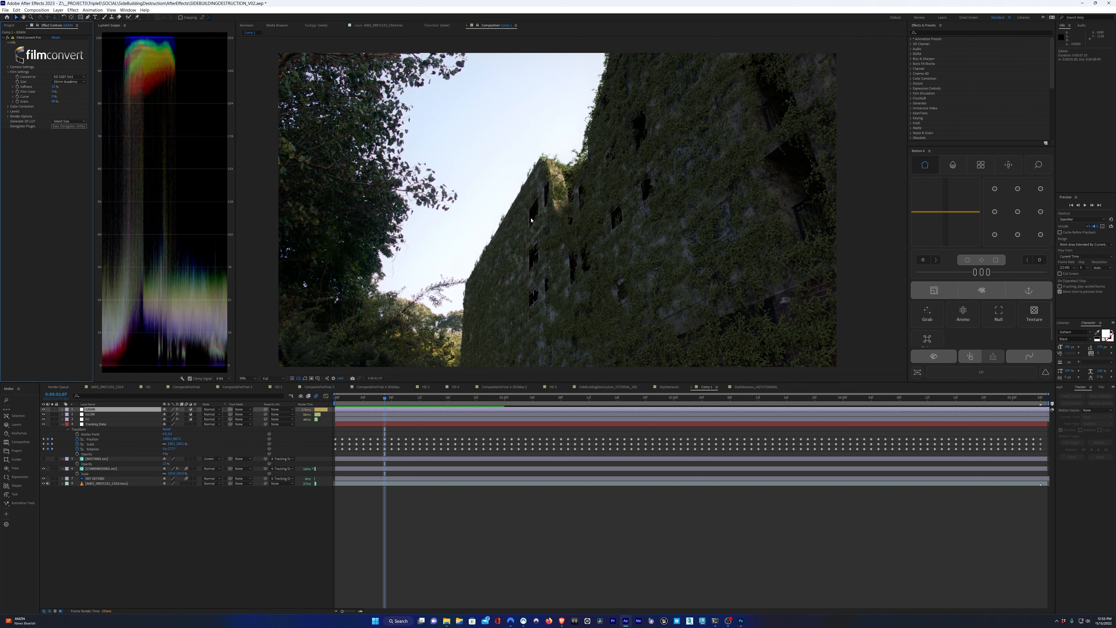
Examine the FilmConvert grain on the roofline and ivy wall up close and on earlier frames, returning to the full frame
scroll(522, 224, up, 2)
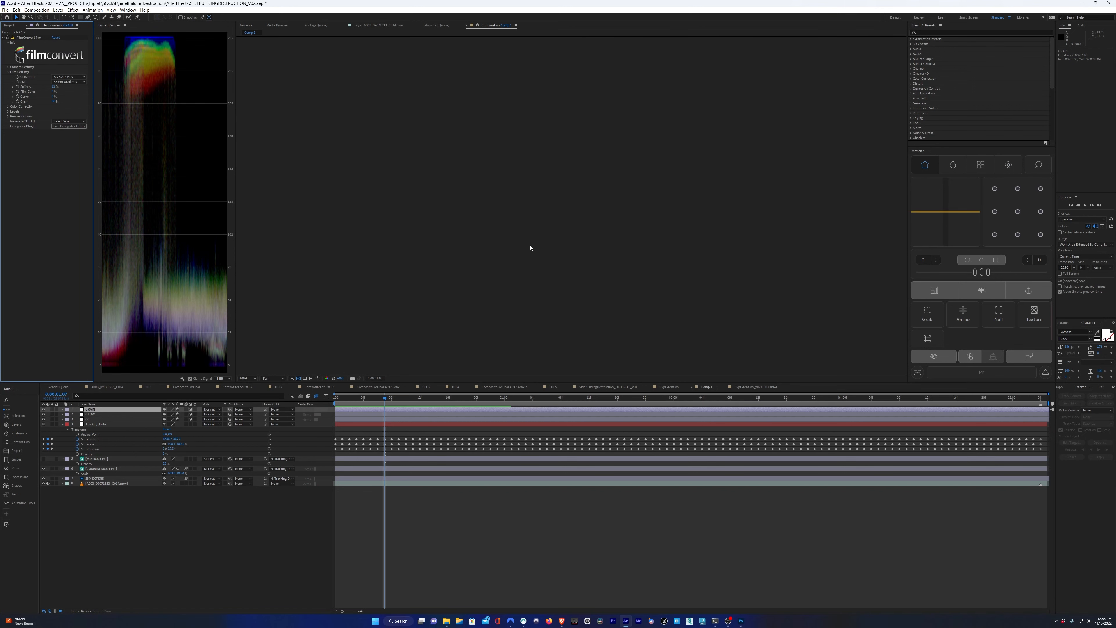
scroll(520, 245, up, 1)
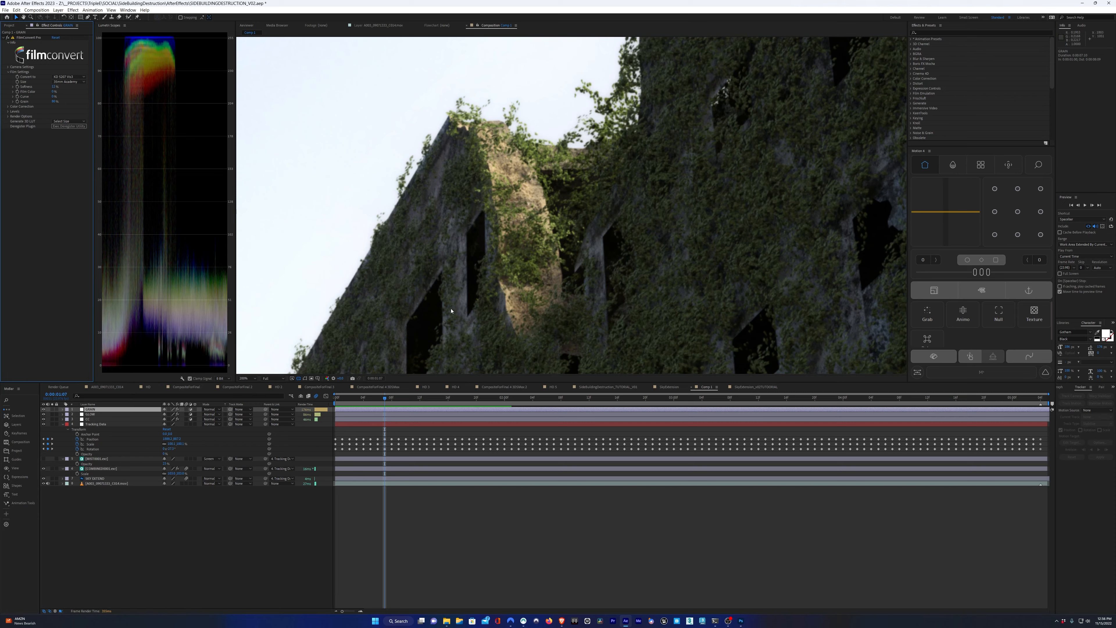
scroll(537, 314, down, 2)
drag(537, 314, 459, 238)
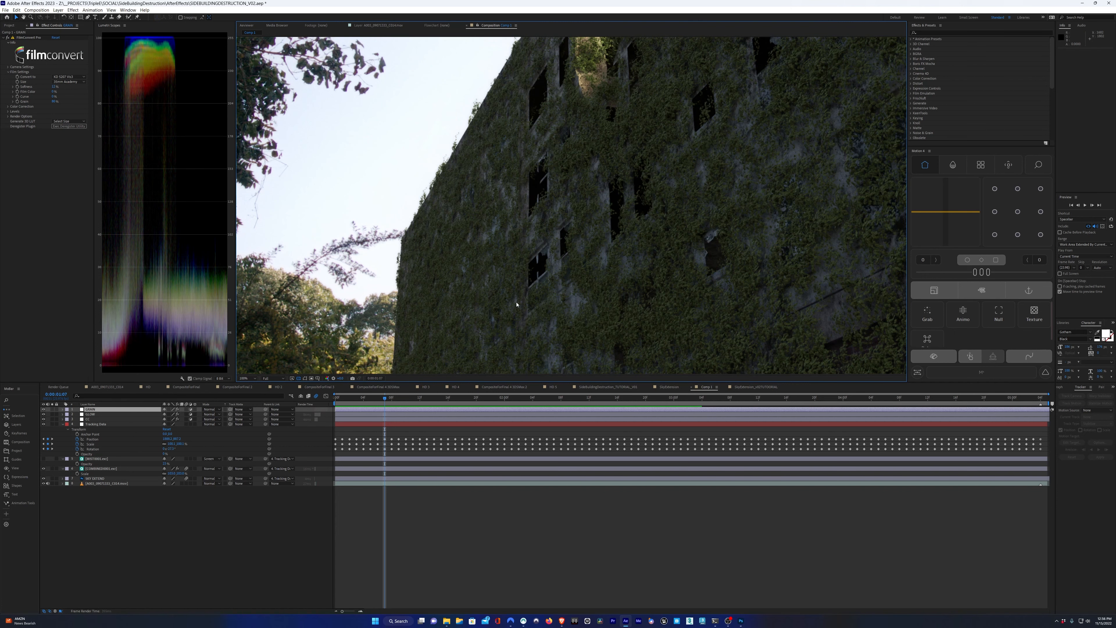
key(Page_Up)
key(Page_Up)
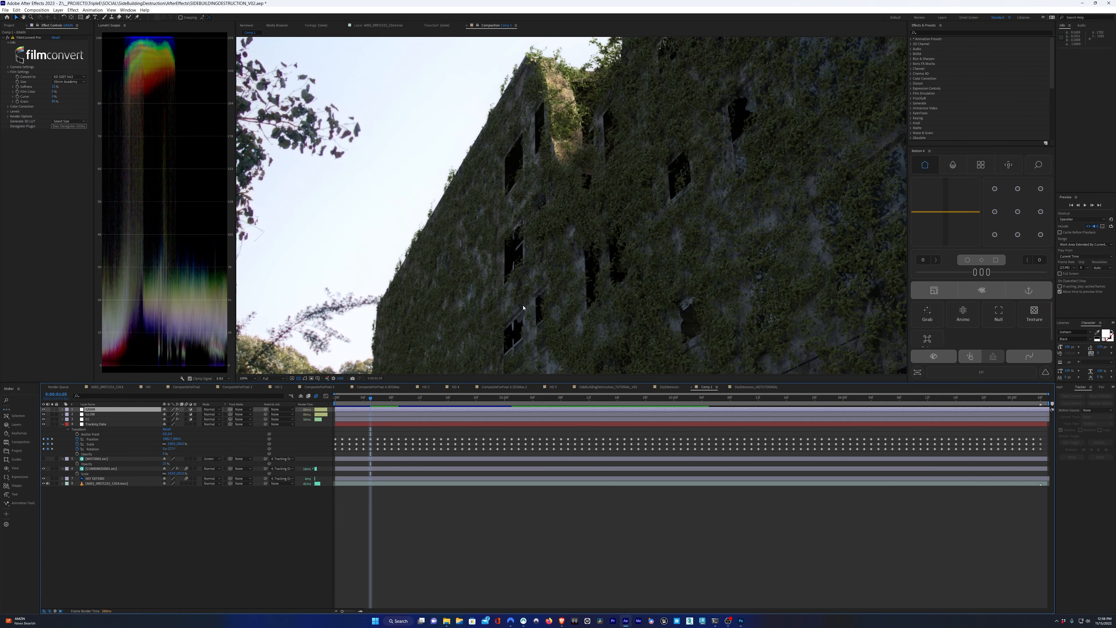
drag(547, 169, 518, 268)
click(76, 152)
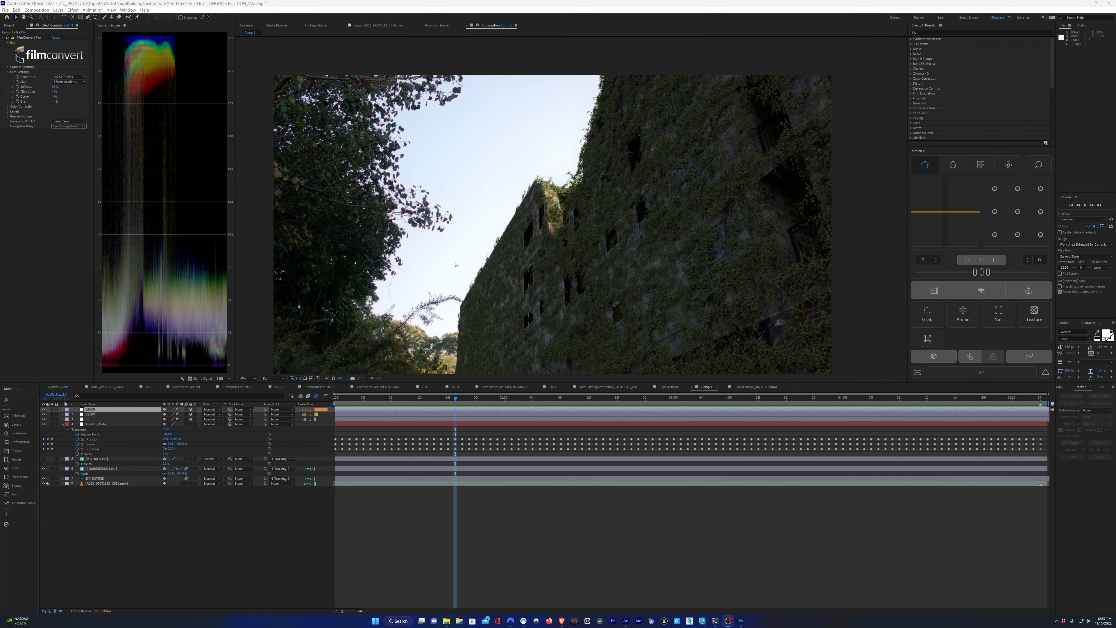
drag(456, 264, 453, 240)
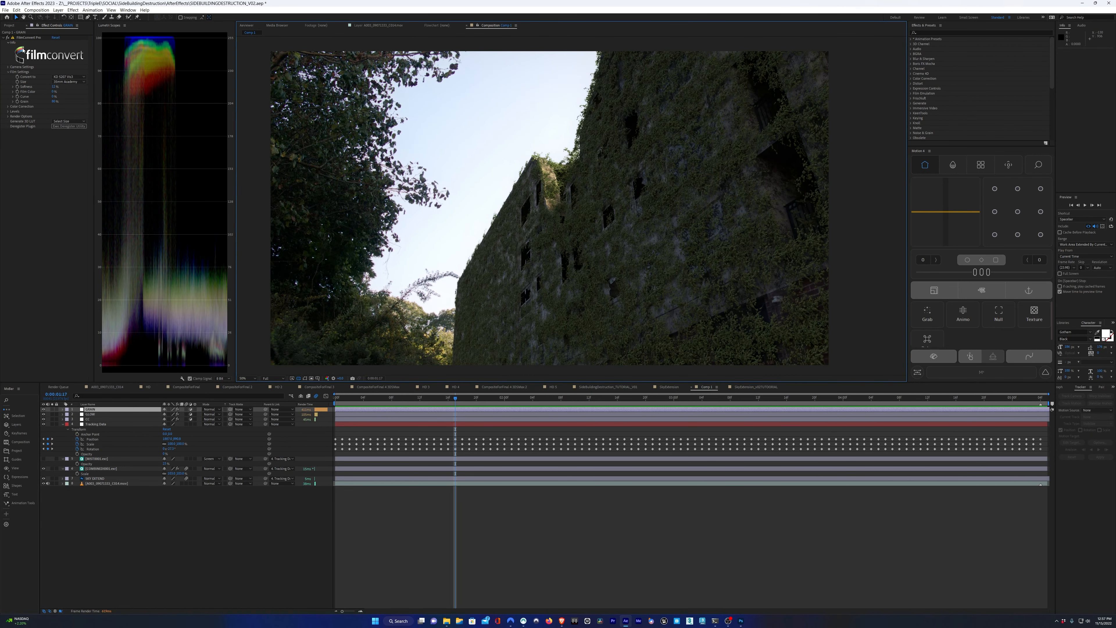
Turn on the visibility of the mist pass layer over the building and trees
click(16, 27)
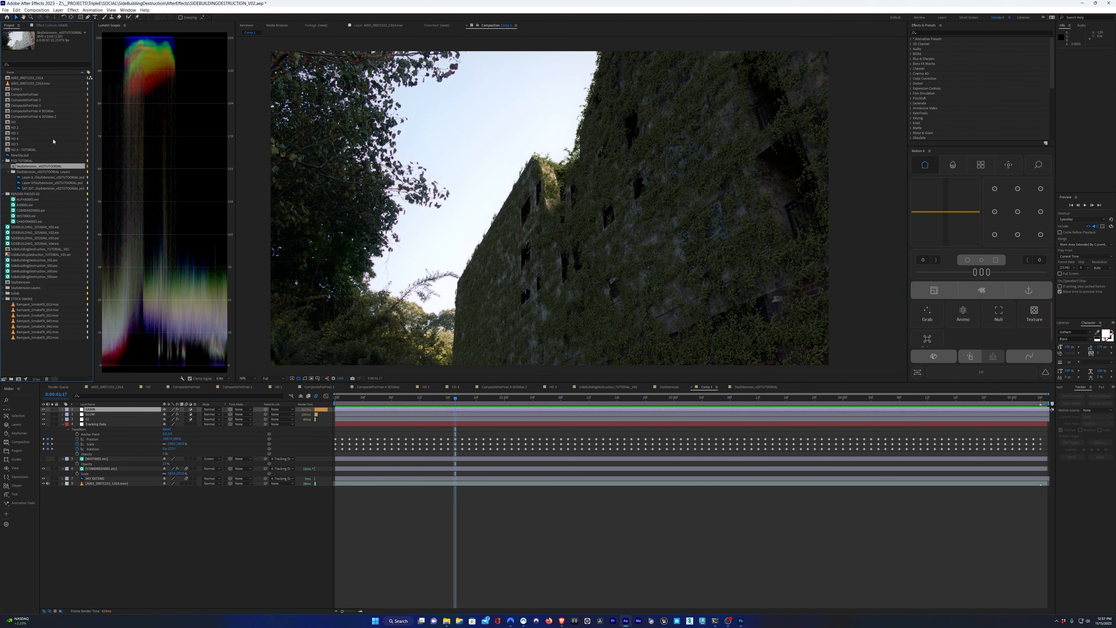
click(95, 459)
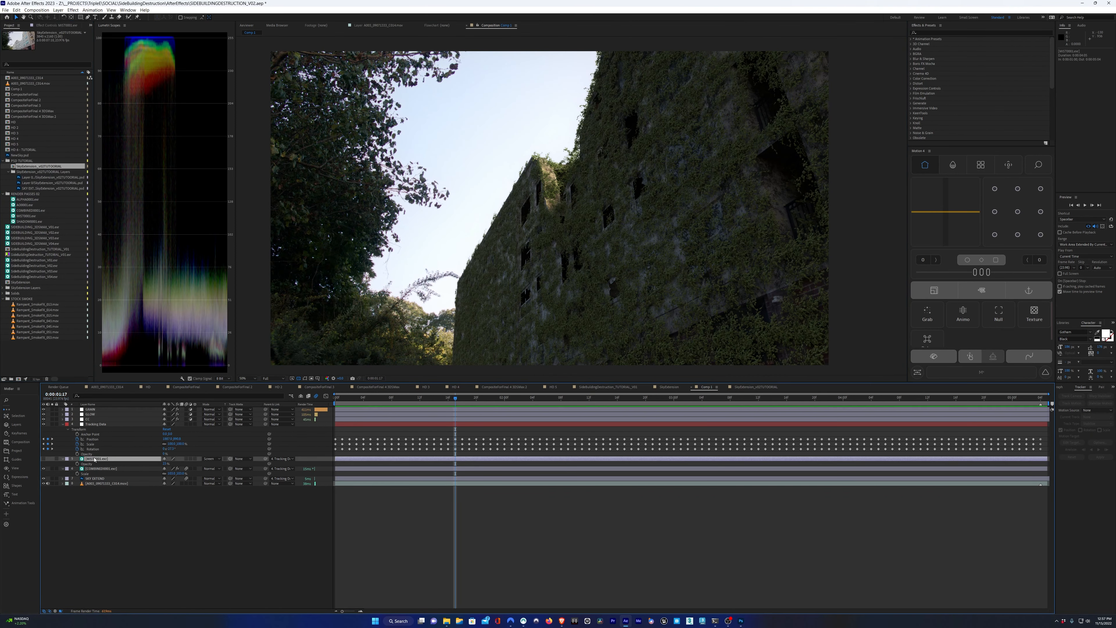
click(43, 459)
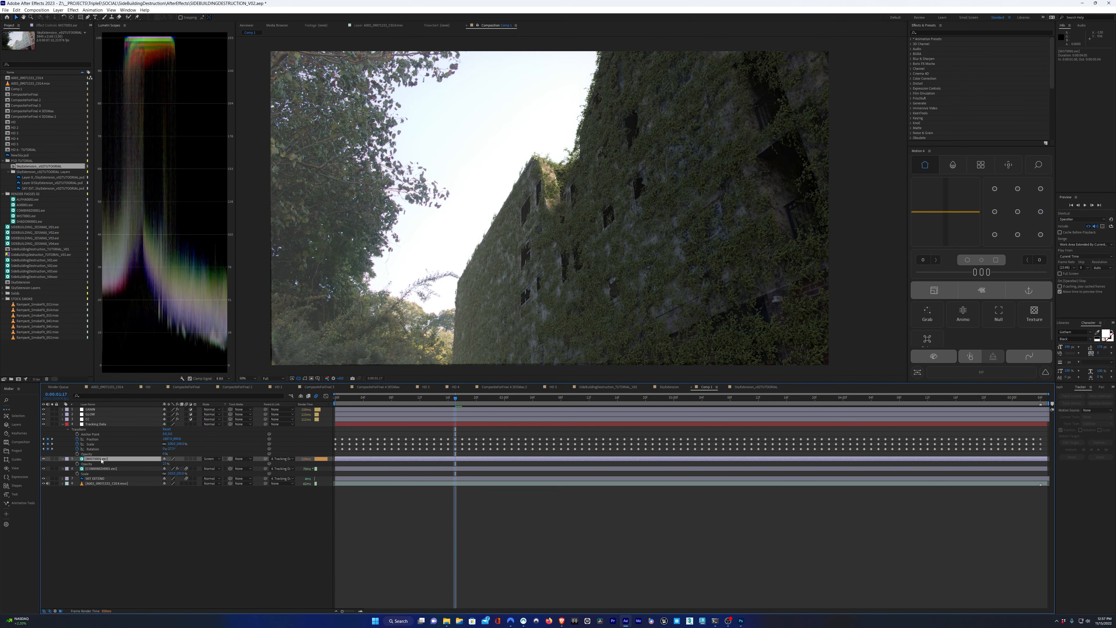
Preview the mist pass at full opacity with the Normal blending mode
drag(164, 464, 401, 420)
click(219, 459)
click(219, 175)
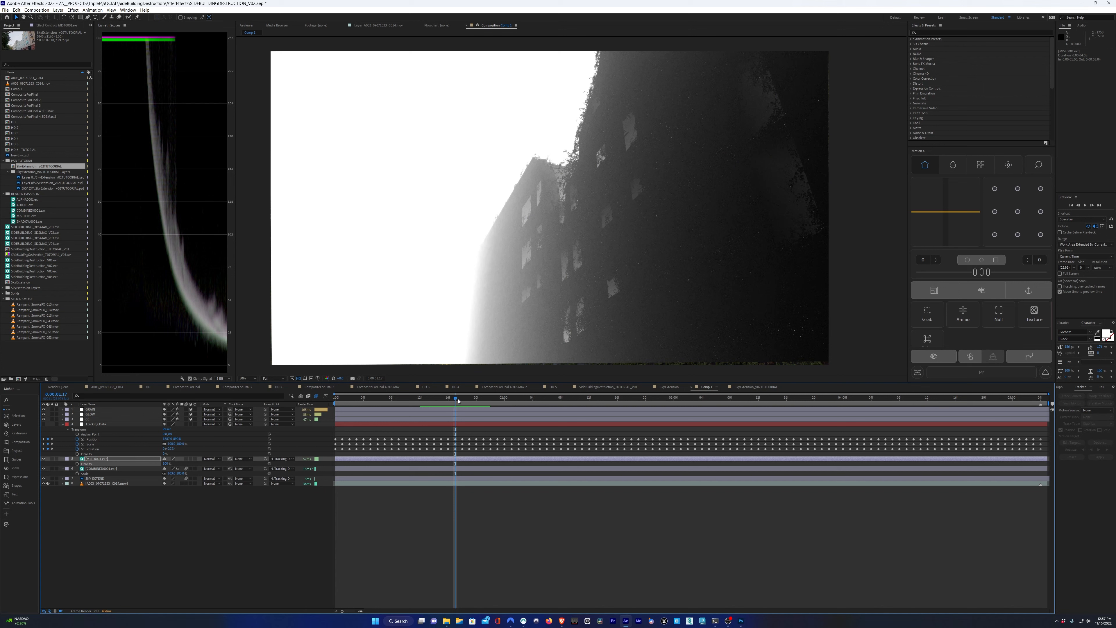
Set the mist pass's blending mode to Screen and lower its opacity to a subtle haze
click(216, 458)
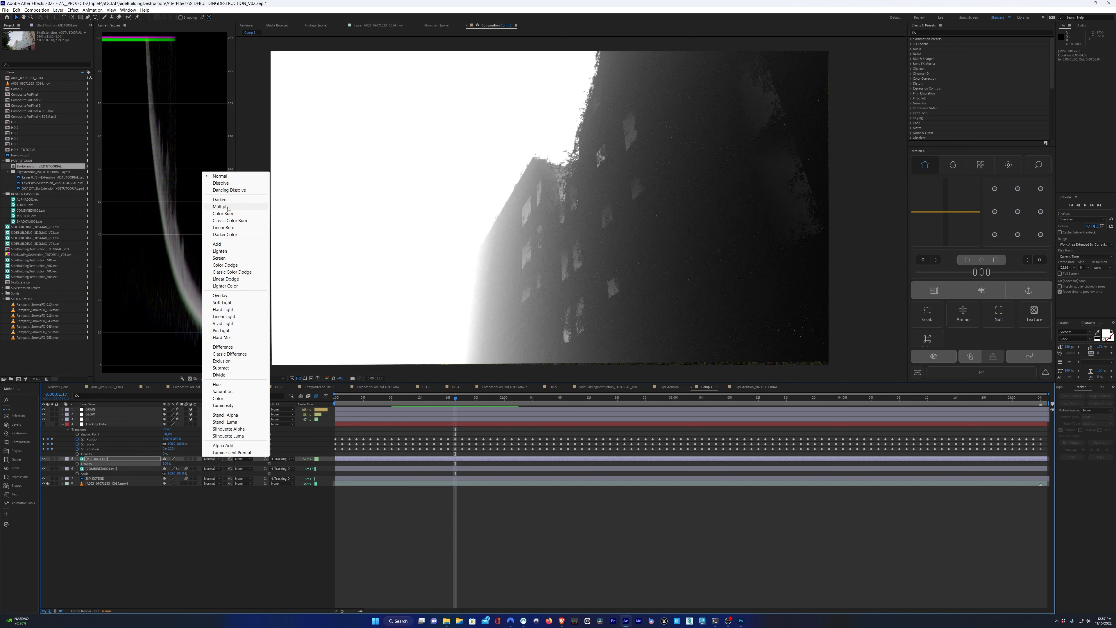
click(240, 257)
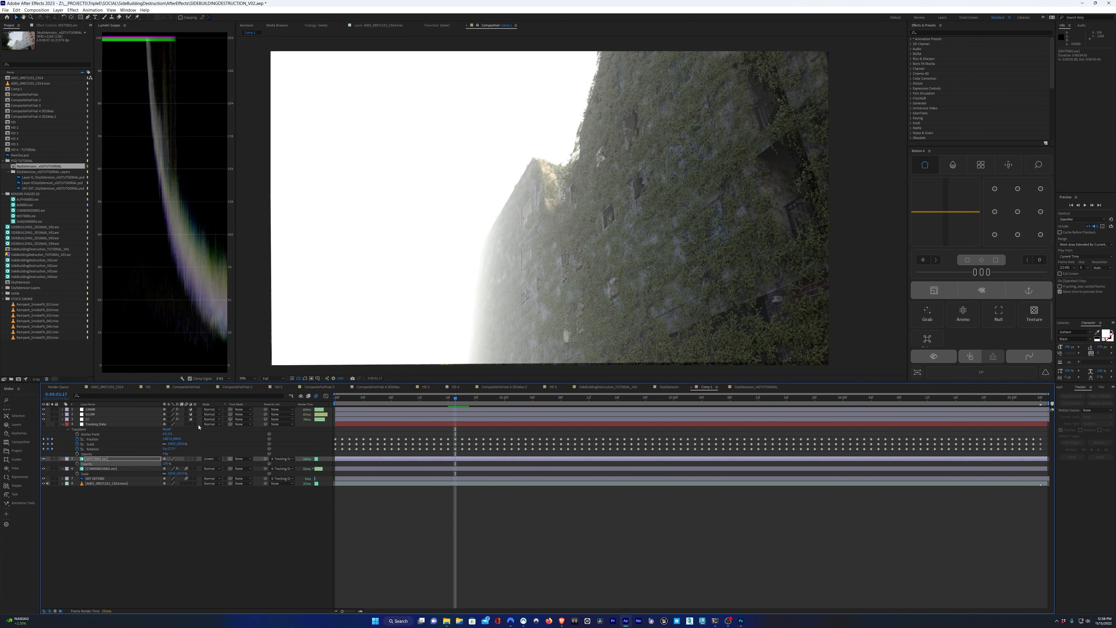
click(167, 463)
key(Return)
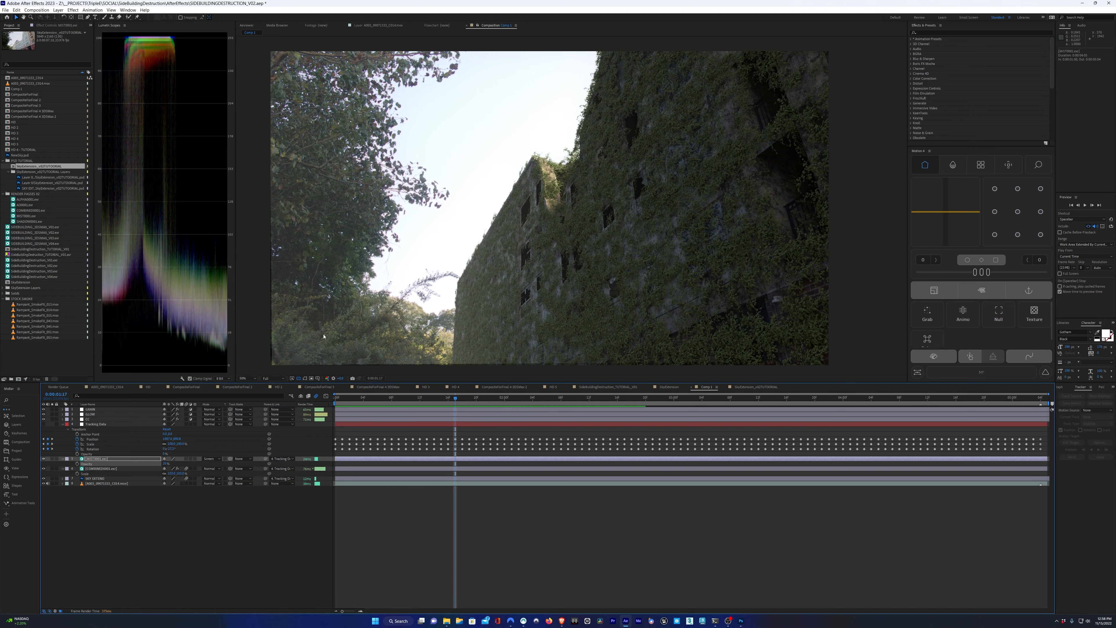
Draw a closed Pen mask on the mist pass around the foreground trees and adjoining sky, extending well beyond the frame
click(119, 550)
click(108, 459)
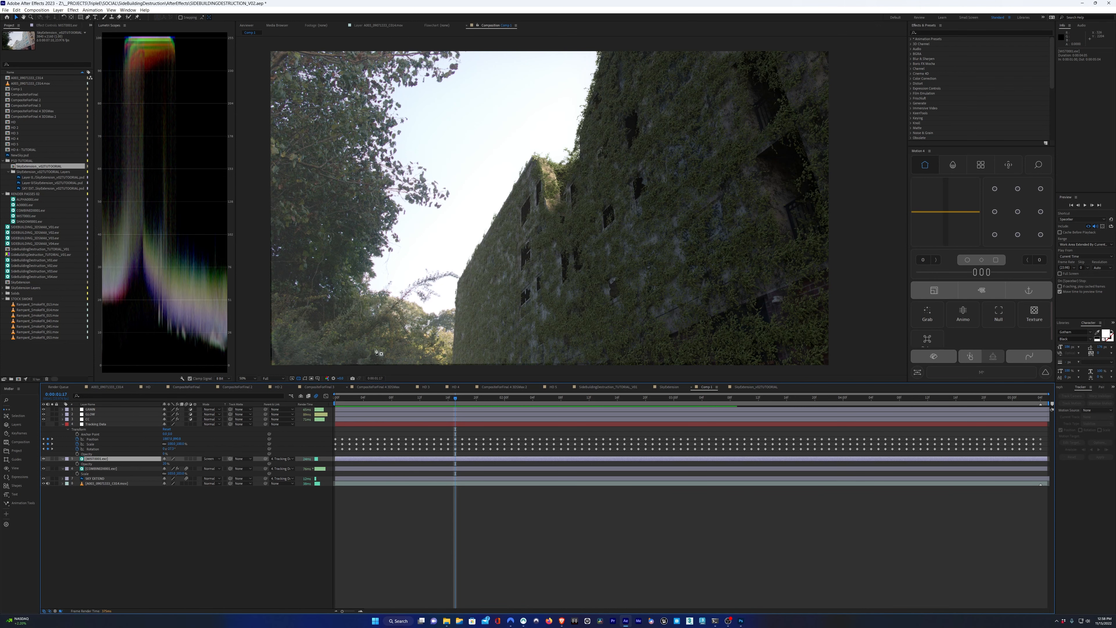
scroll(540, 58, down, 2)
key(g)
click(523, 117)
drag(534, 171, 531, 184)
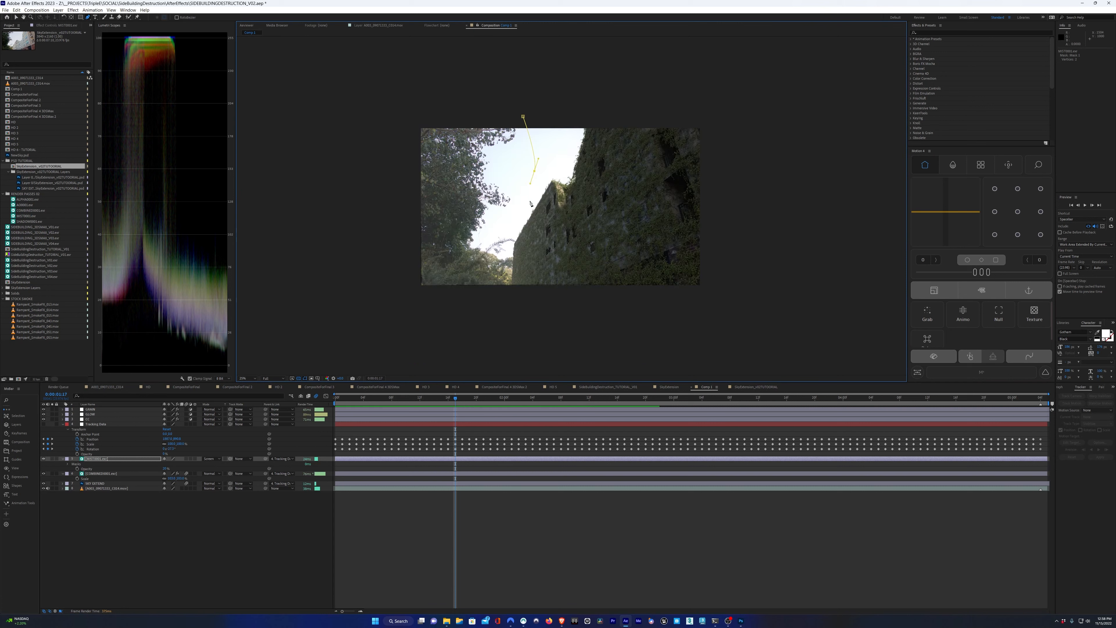
drag(507, 249, 488, 265)
drag(502, 287, 499, 302)
drag(380, 348, 323, 346)
drag(313, 181, 319, 147)
drag(426, 90, 510, 113)
click(522, 116)
Set the mist layer's mask mode to Subtract and increase its mask feather to soften the edge
click(94, 459)
key(u)
scroll(542, 232, up, 2)
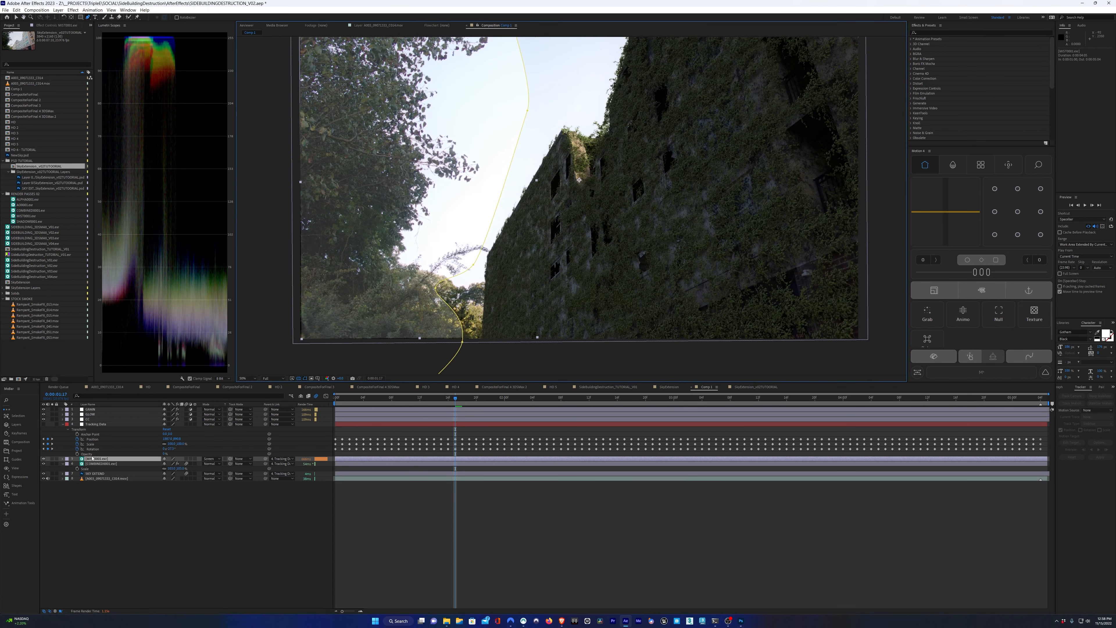
key(m)
key(m)
click(172, 463)
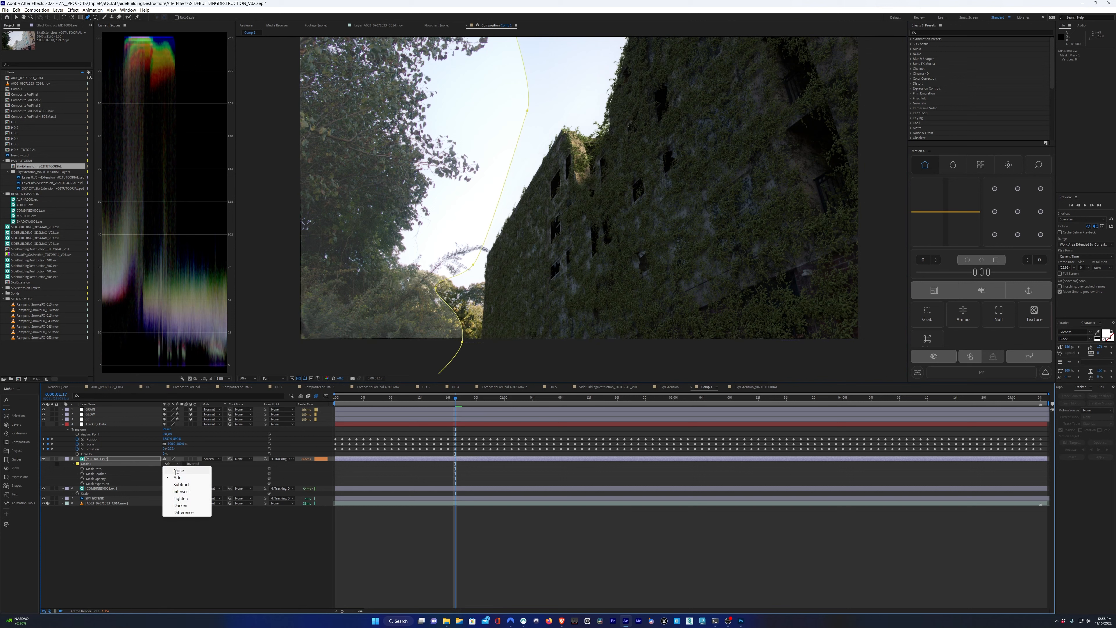
click(181, 483)
drag(169, 474, 254, 475)
click(181, 474)
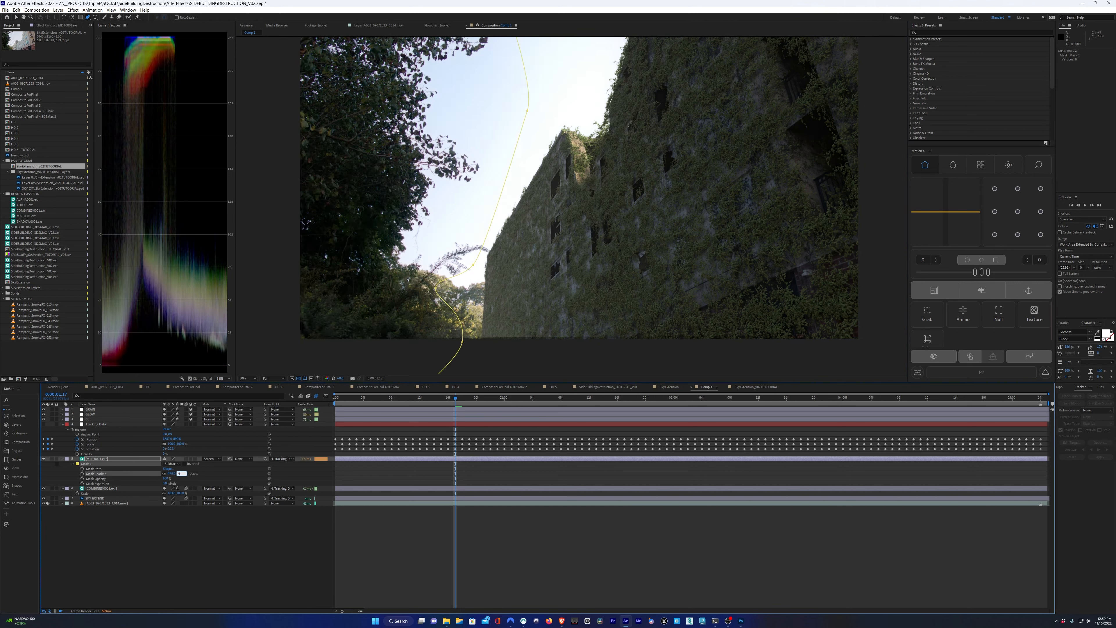
key(Return)
Reshape the mist mask so its edge follows the building's roofline and passes closer to the foreground bushes
key(comma)
key(comma)
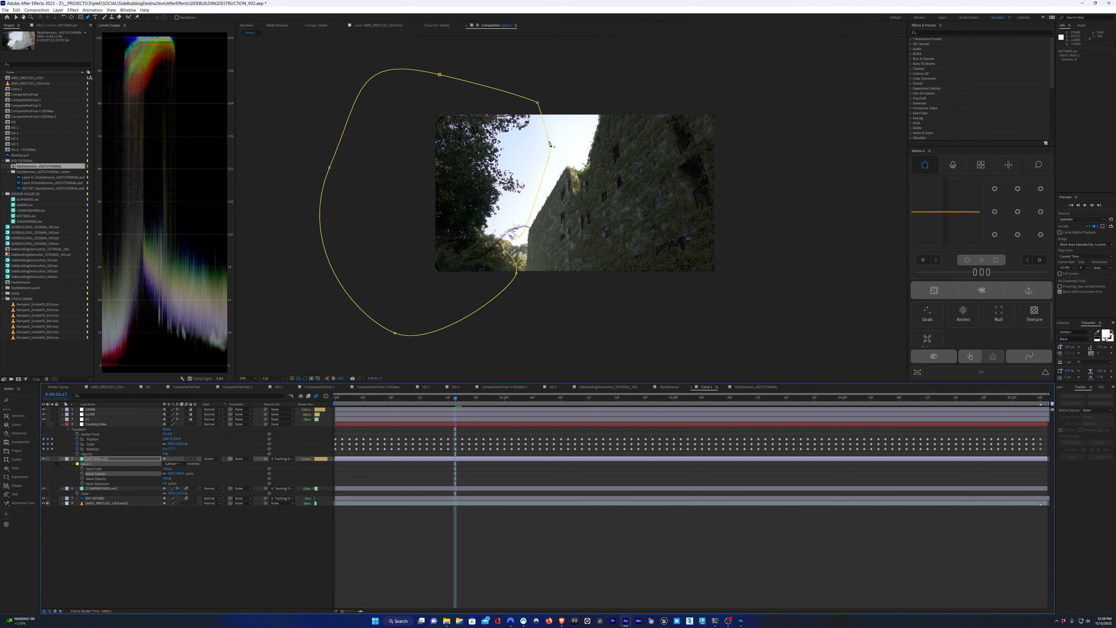
drag(551, 157, 563, 157)
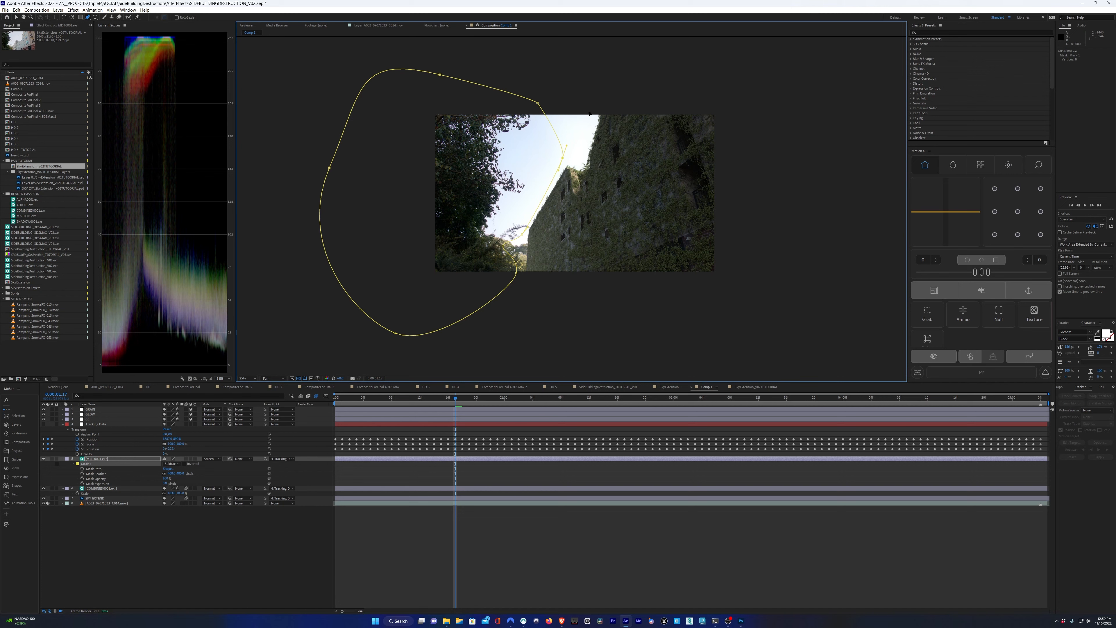
key(period)
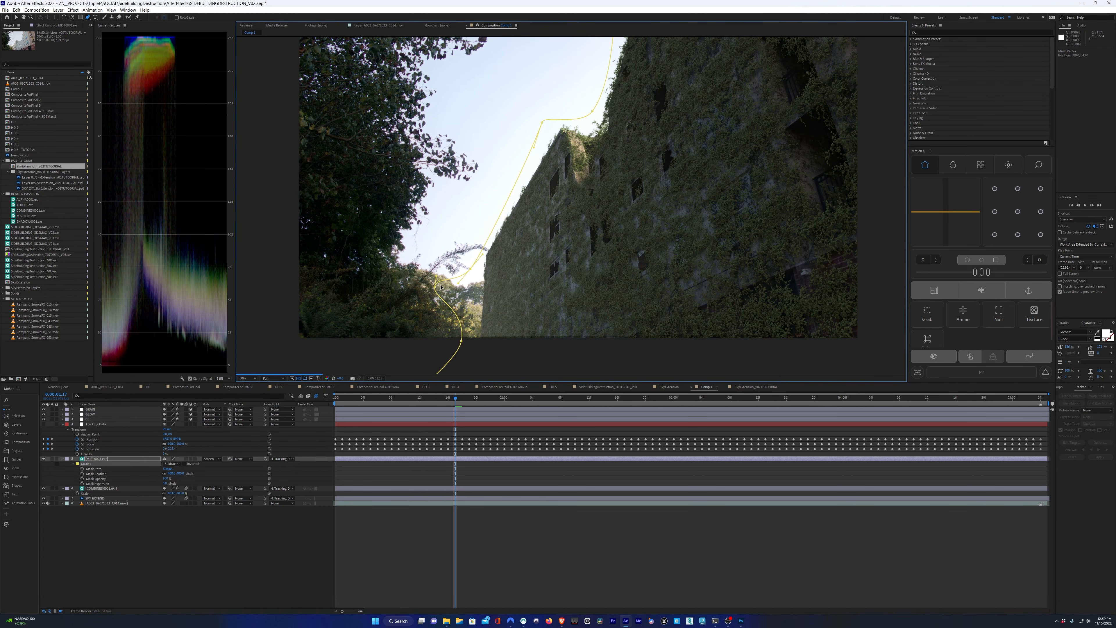
drag(440, 286, 437, 277)
drag(461, 341, 452, 354)
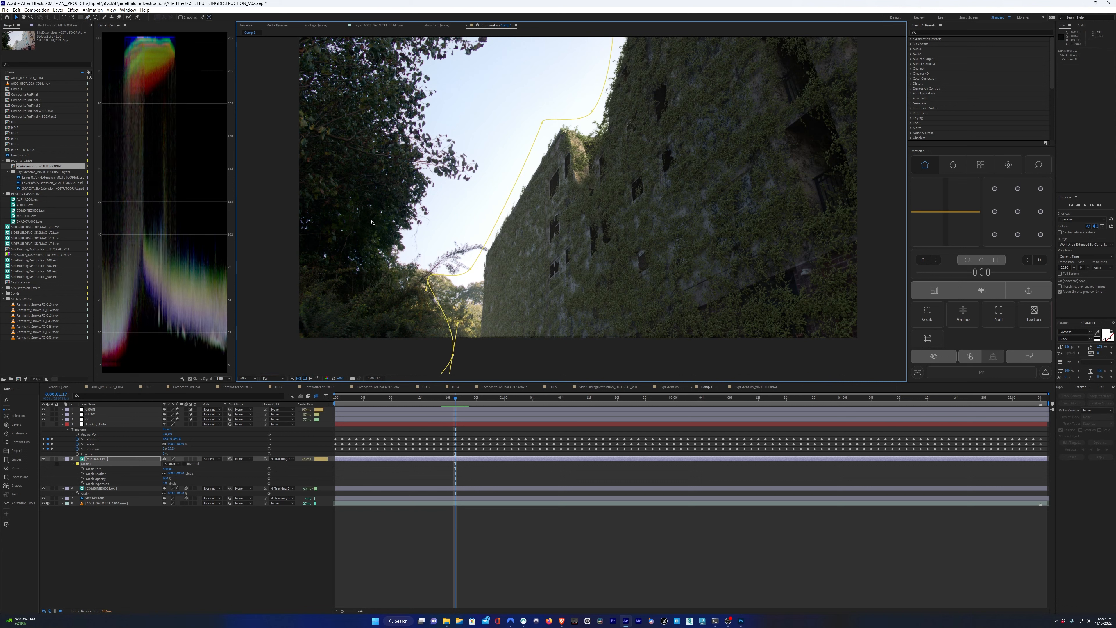
Add a Rampant SmokeFX clip above all other layers in the composition and set its blending mode to Screen
key(v)
click(195, 539)
drag(27, 304, 562, 190)
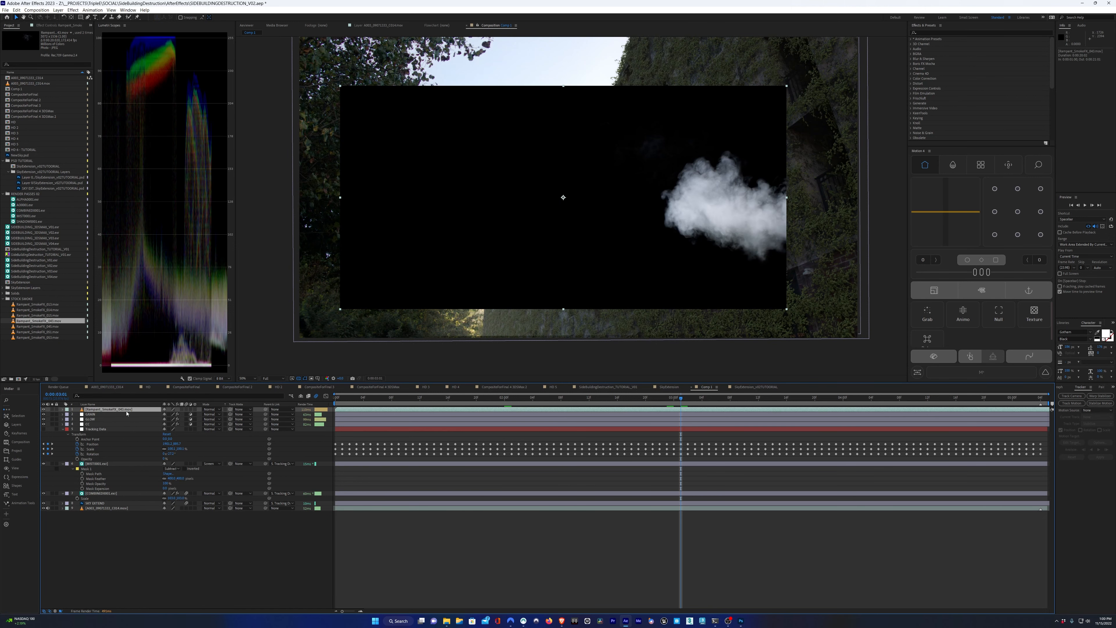
click(211, 409)
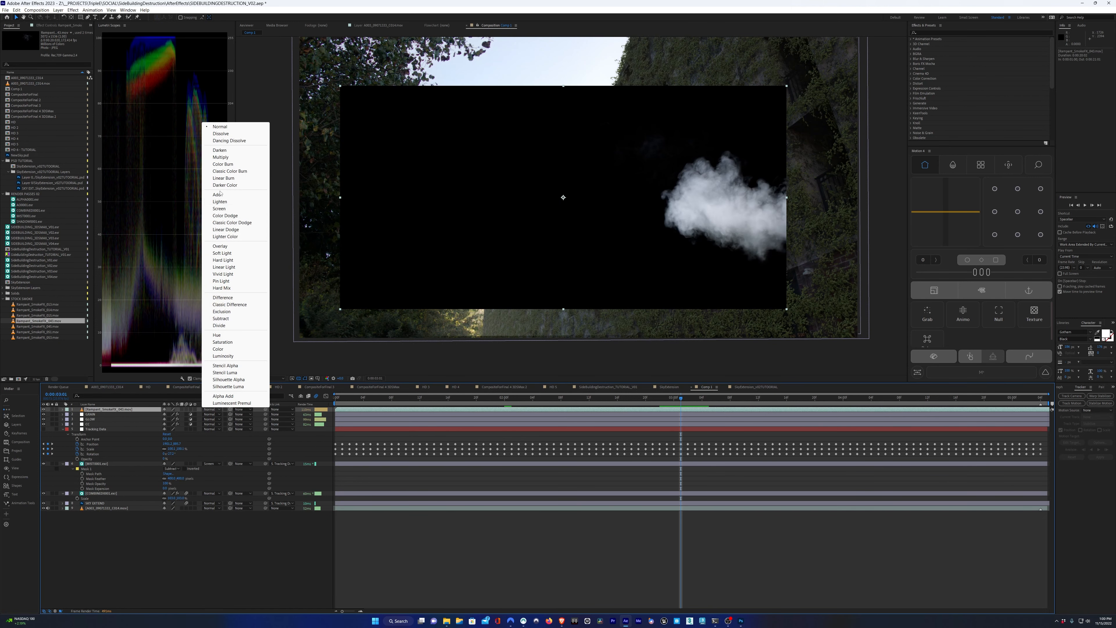
click(237, 194)
Set the smoke clip's opacity to 20% and move the smoke toward the broken roofline, checking it up close
key(t)
click(166, 415)
text(20)
key(Return)
drag(727, 215, 597, 144)
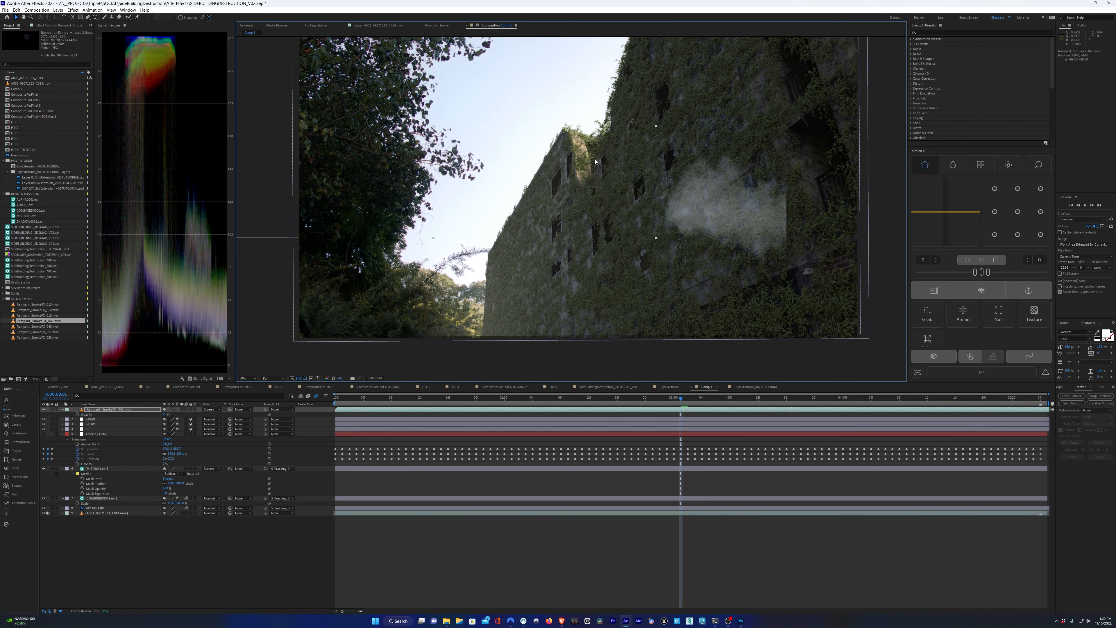
scroll(582, 185, up, 2)
drag(599, 330, 590, 388)
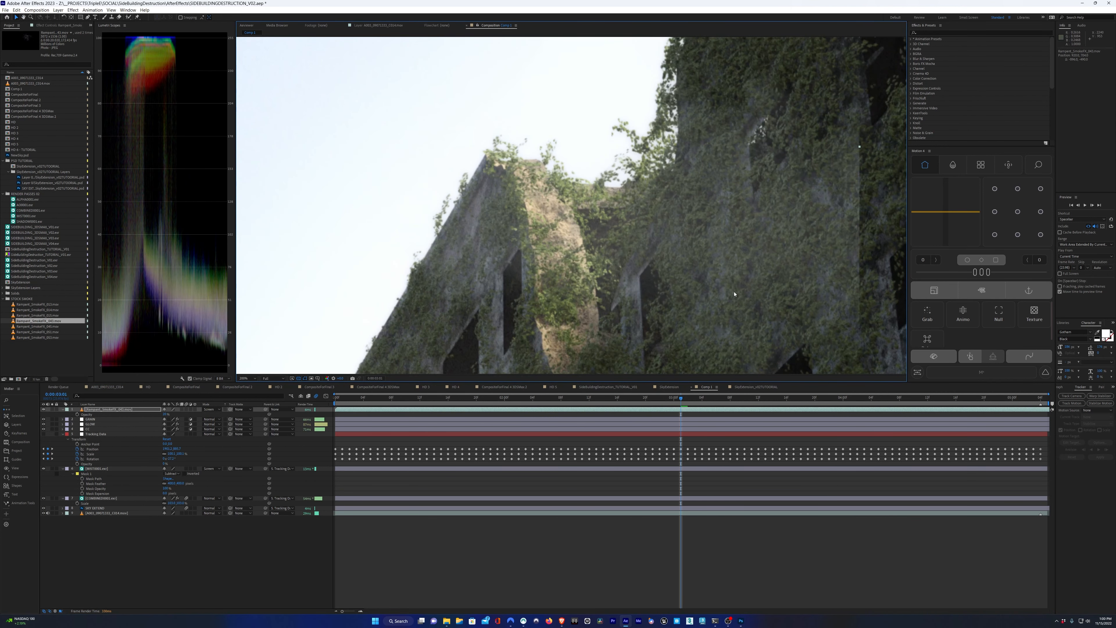
Set the smoke clip's opacity to 65%
key(t)
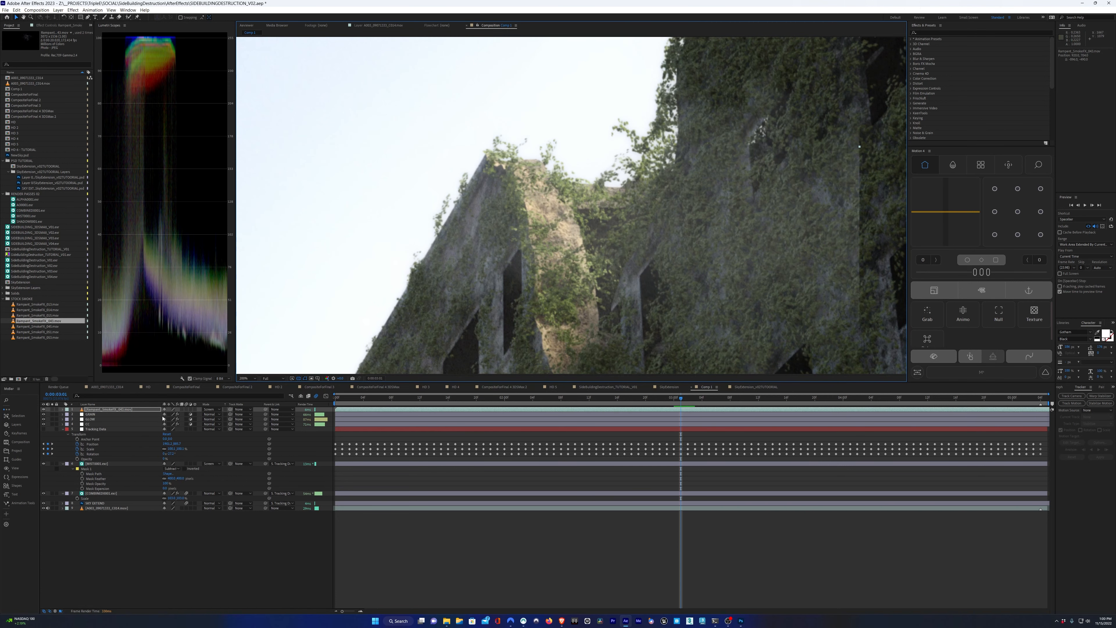
key(t)
mouse_move(165, 414)
mouse_down()
mouse_move(188, 416)
mouse_move(173, 416)
mouse_up()
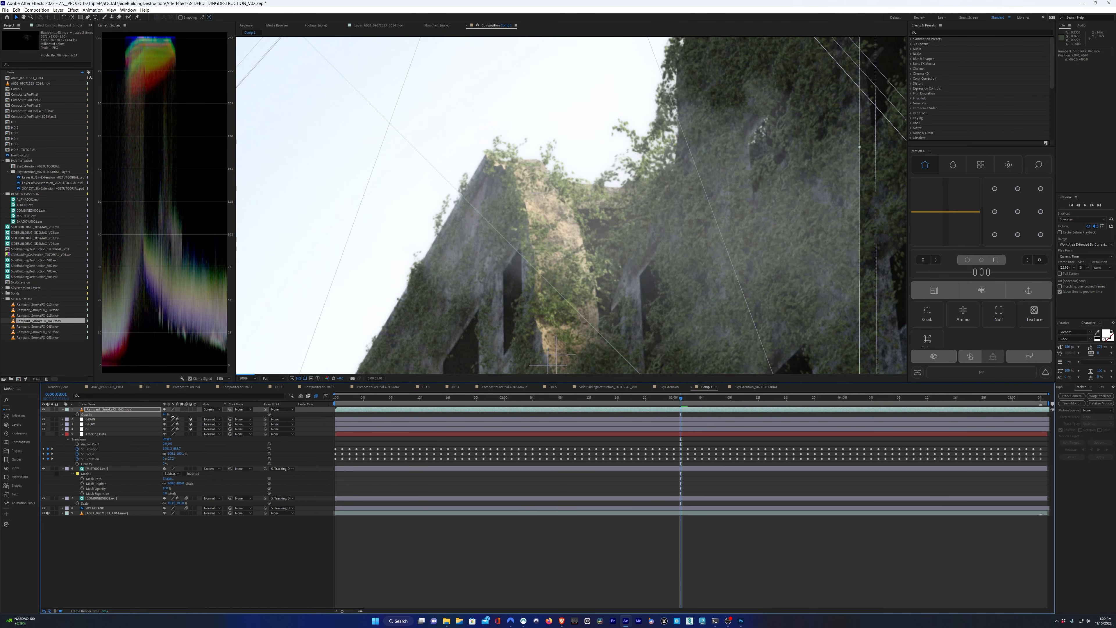
click(165, 414)
text(65)
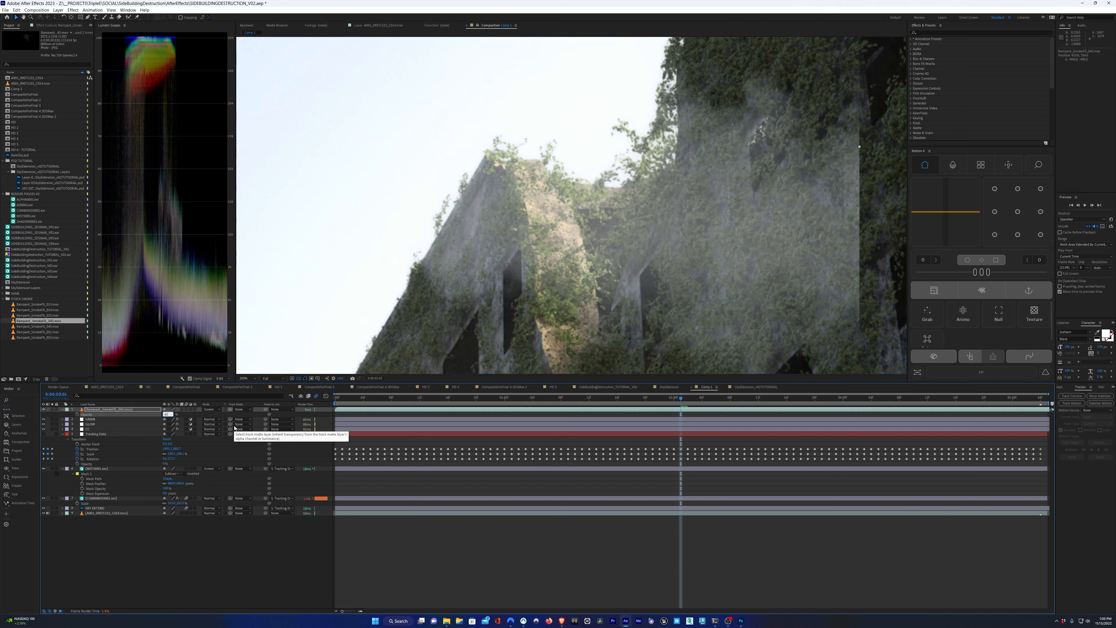
key(Return)
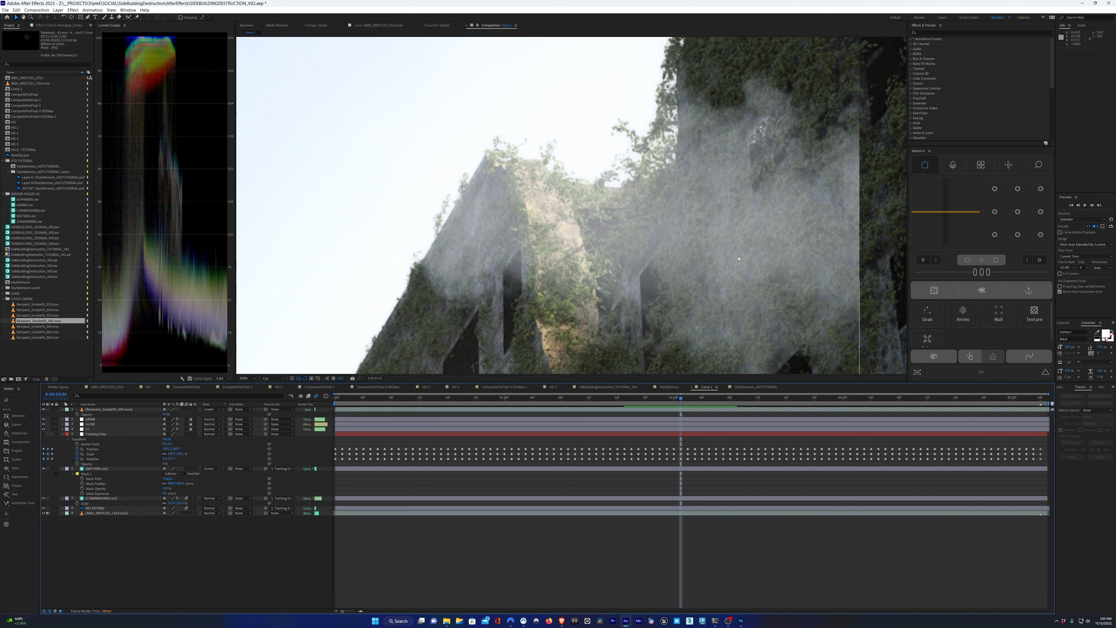
Duplicate the mist layer, solo the copy, and give it full opacity with the Normal blending mode
click(104, 469)
key(ctrl+d)
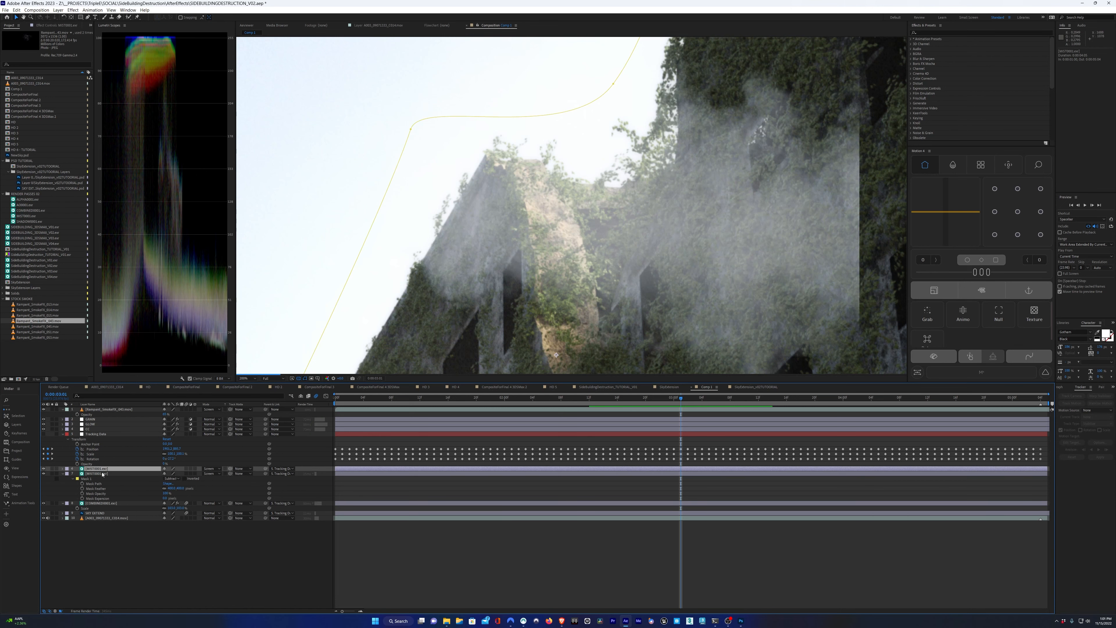
click(53, 468)
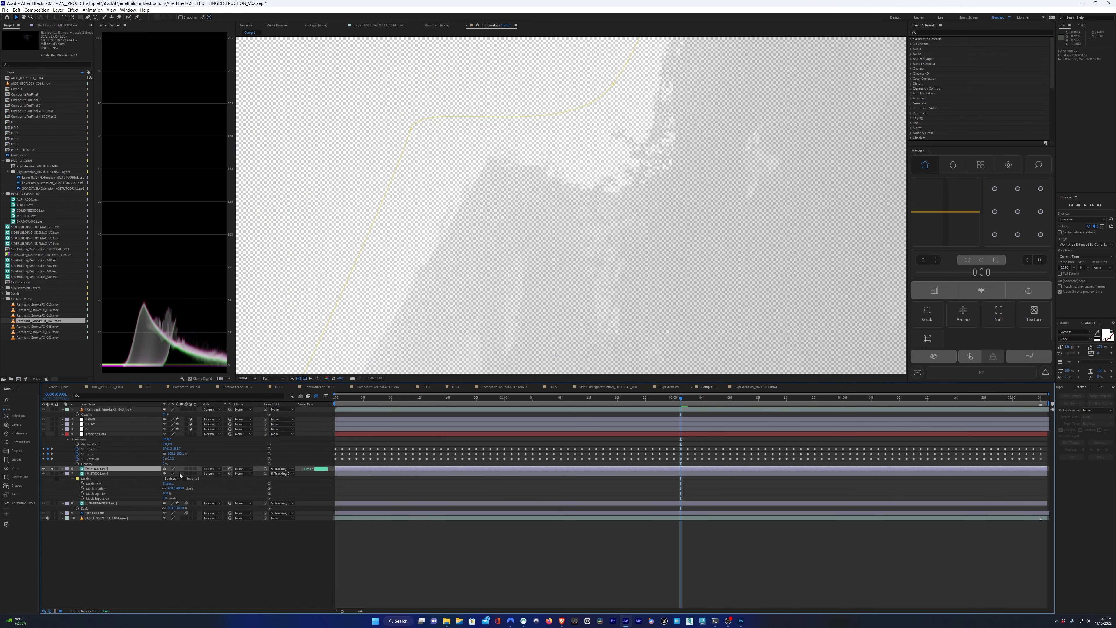
key(t)
drag(165, 474, 204, 478)
click(210, 470)
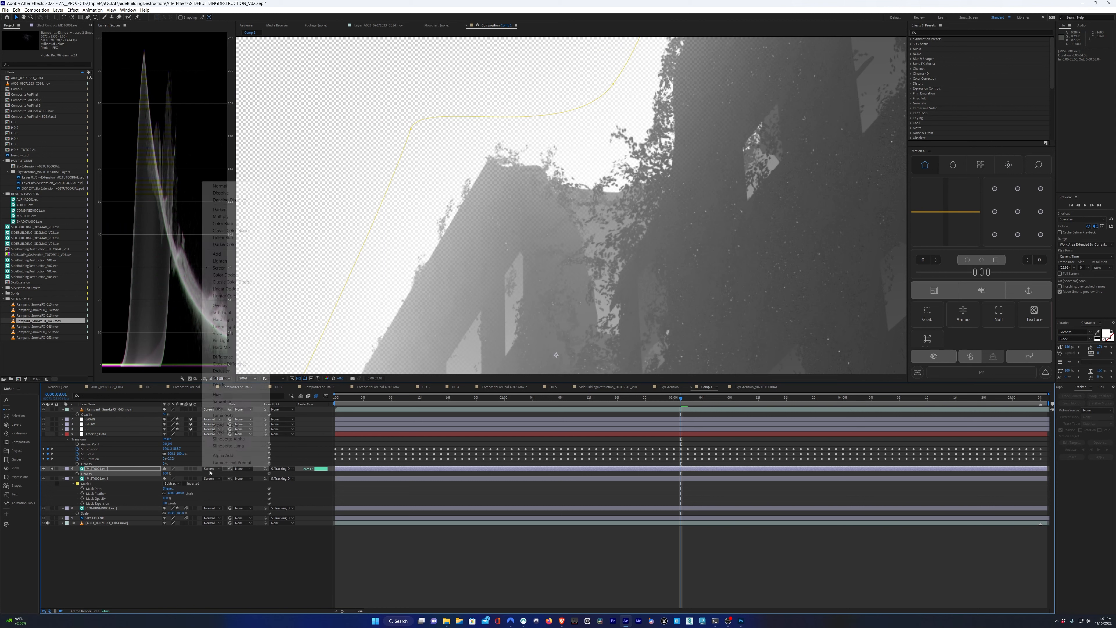
click(221, 186)
click(211, 468)
click(108, 469)
key(comma)
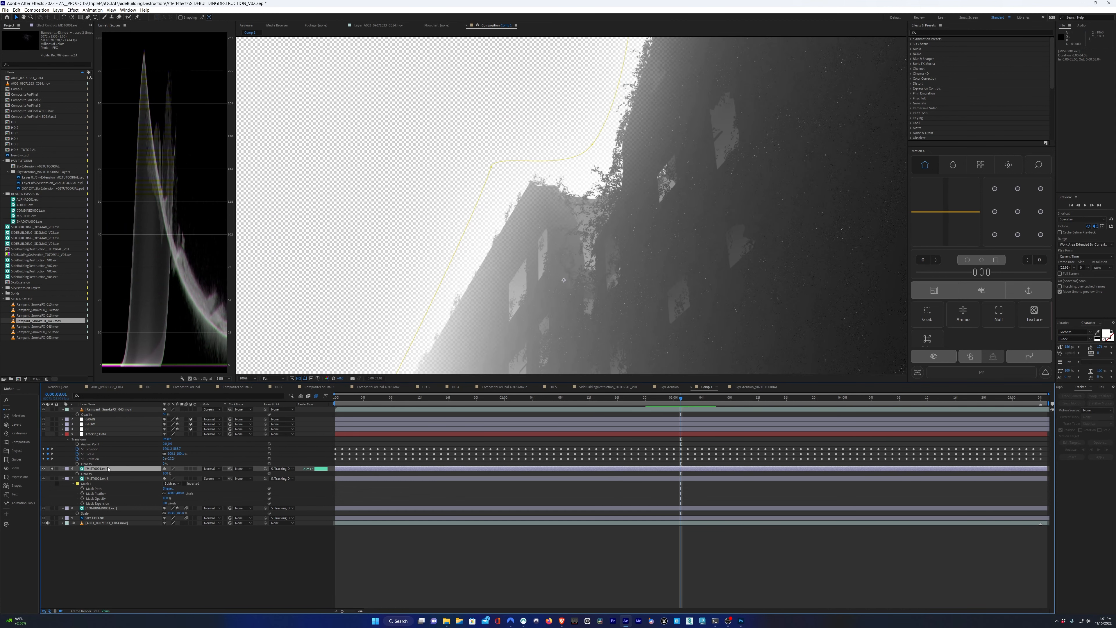
Delete the mask from the duplicated mist layer so its whole depth image shows
key(m)
click(88, 478)
key(Delete)
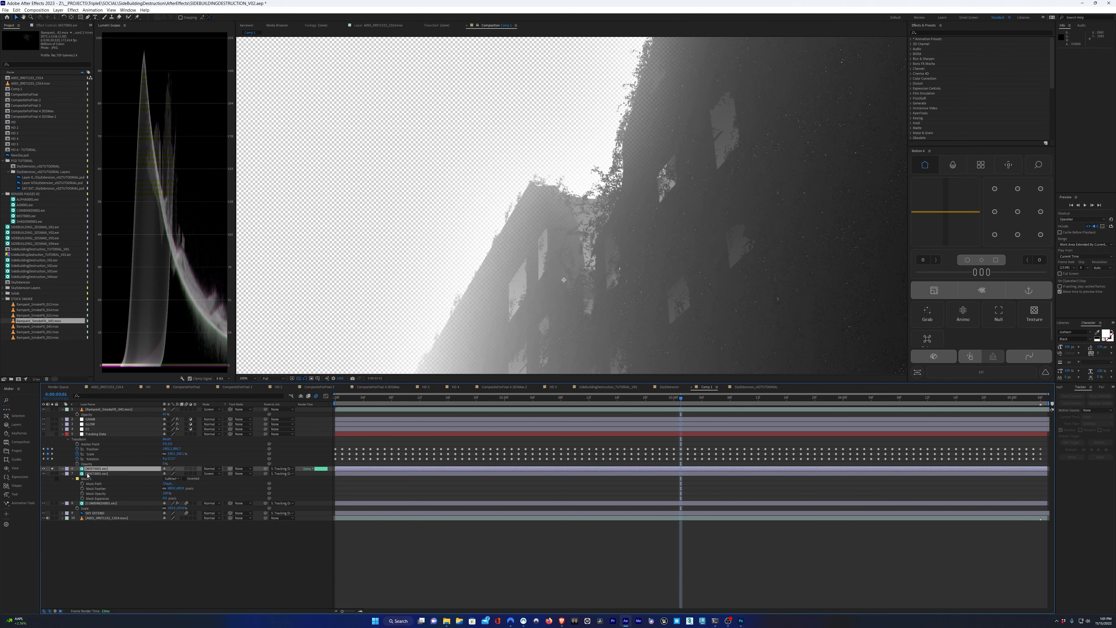
scroll(566, 242, up, 1)
scroll(567, 246, down, 4)
scroll(571, 258, up, 2)
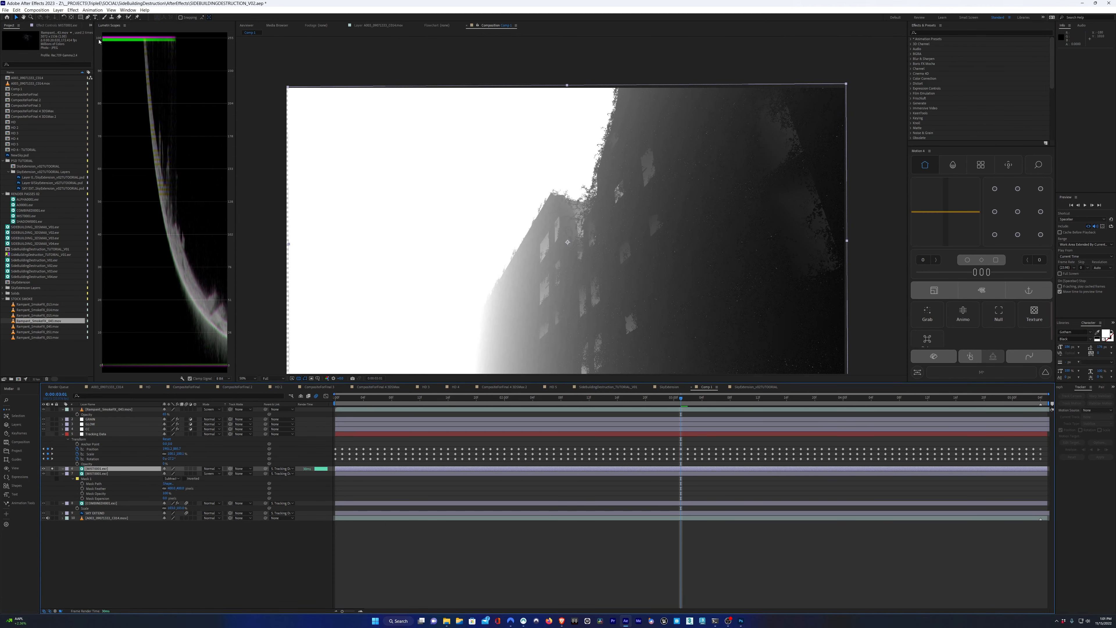
Apply Levels to the duplicated mist layer and bring input white and input black together, turning the near wall black and the background white
click(73, 9)
mouse_move(92, 90)
click(197, 257)
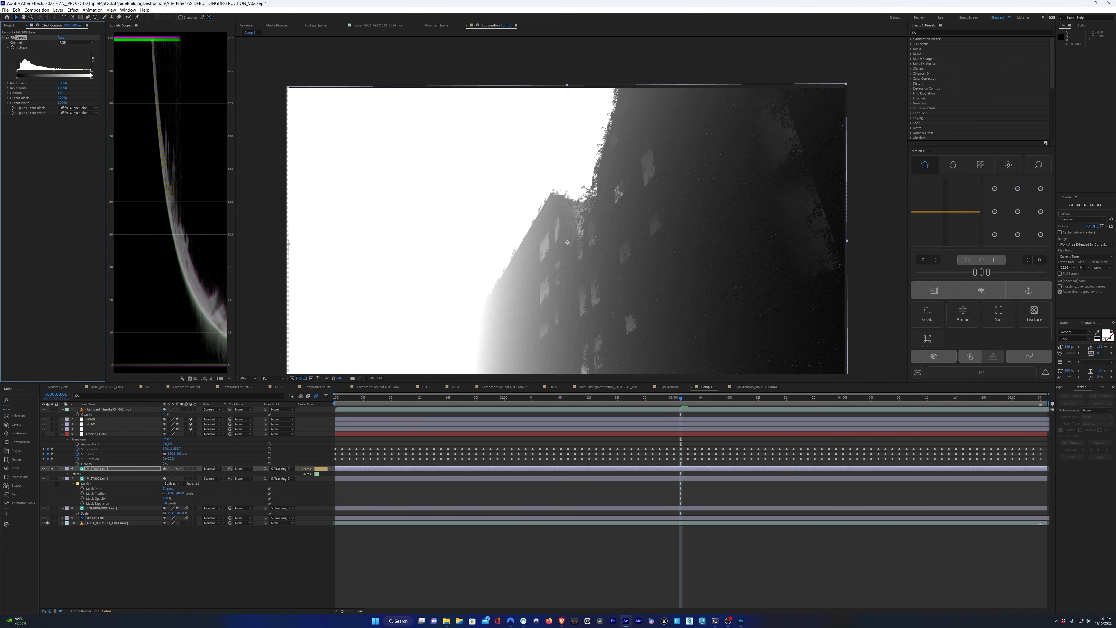
drag(90, 75, 77, 74)
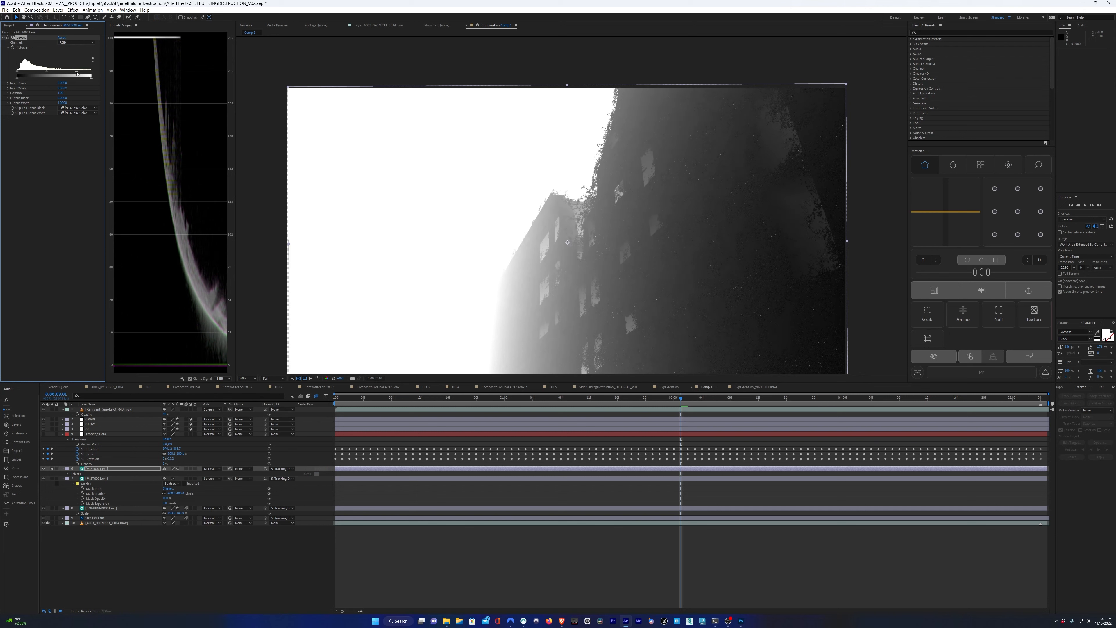
drag(77, 75, 58, 74)
scroll(587, 231, up, 2)
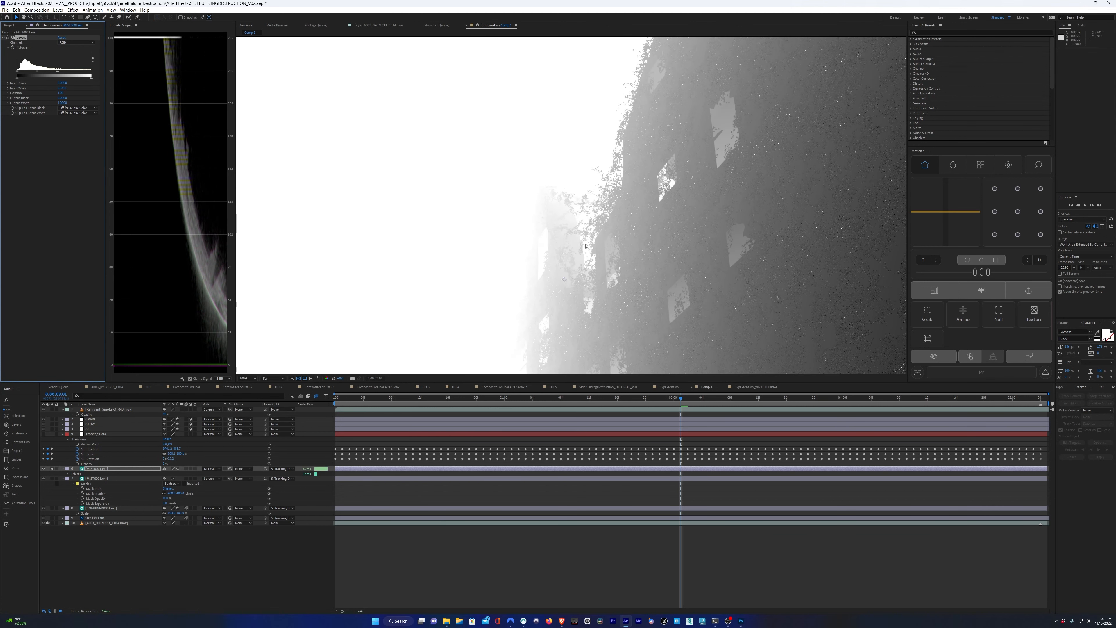
mouse_move(58, 74)
mouse_down()
mouse_move(20, 73)
mouse_move(48, 76)
mouse_up()
scroll(486, 250, down, 2)
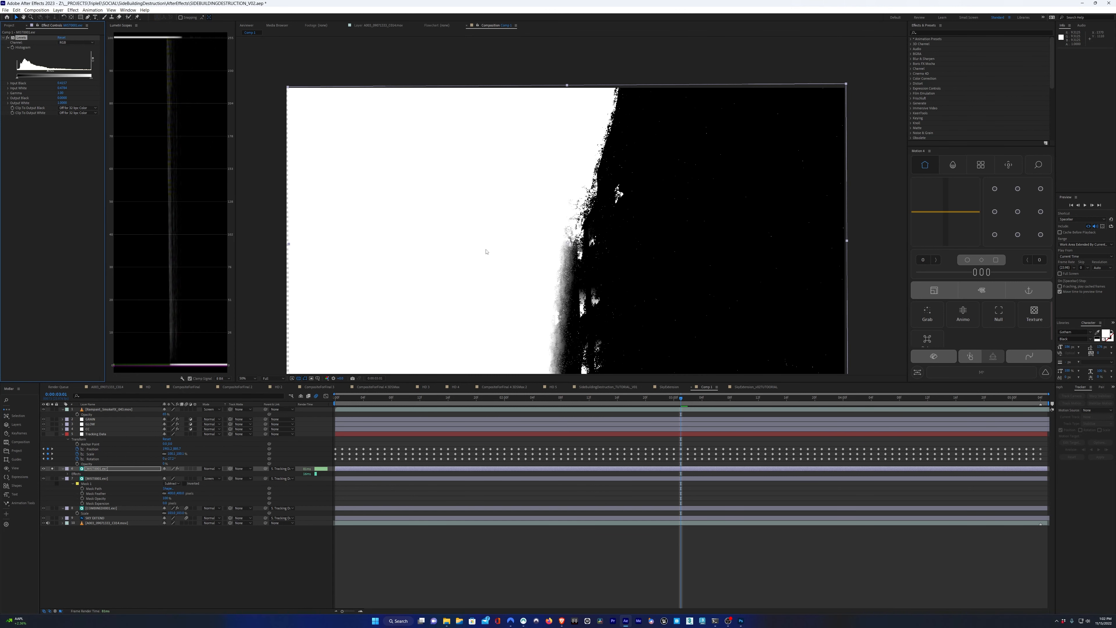
scroll(568, 306, up, 2)
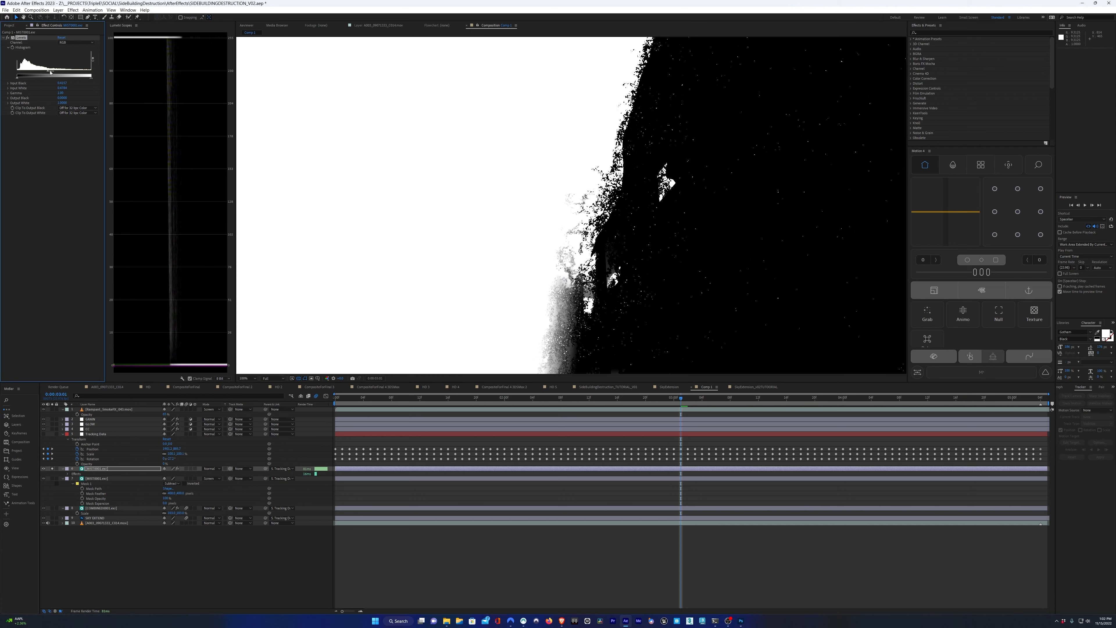
drag(50, 73, 47, 72)
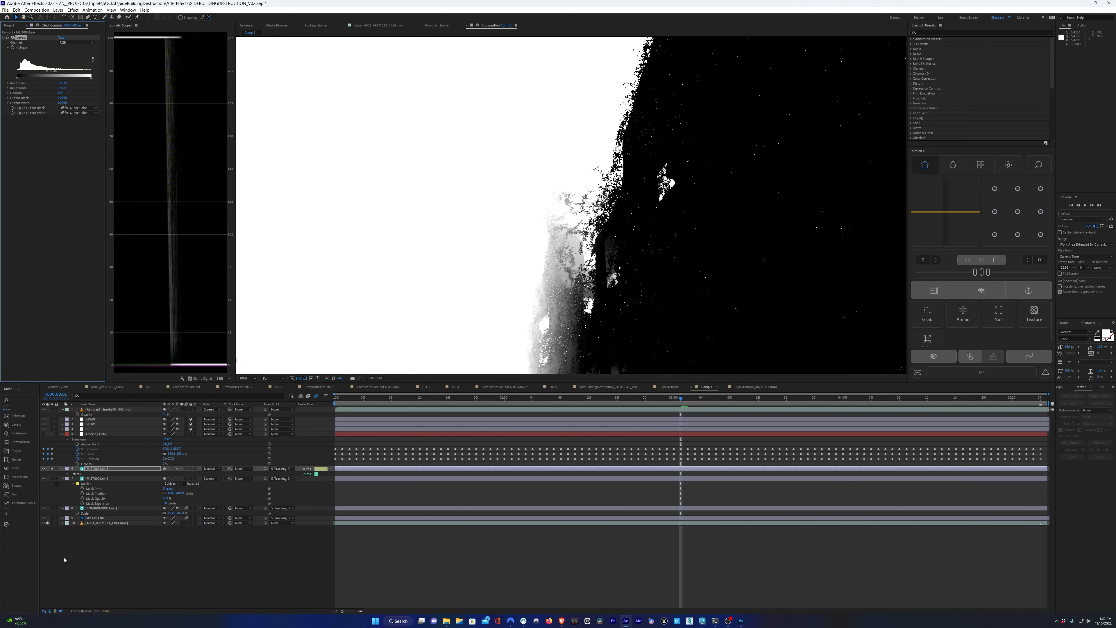
Turn off solo on the duplicated mist layer and rename it Matte
click(52, 468)
click(108, 409)
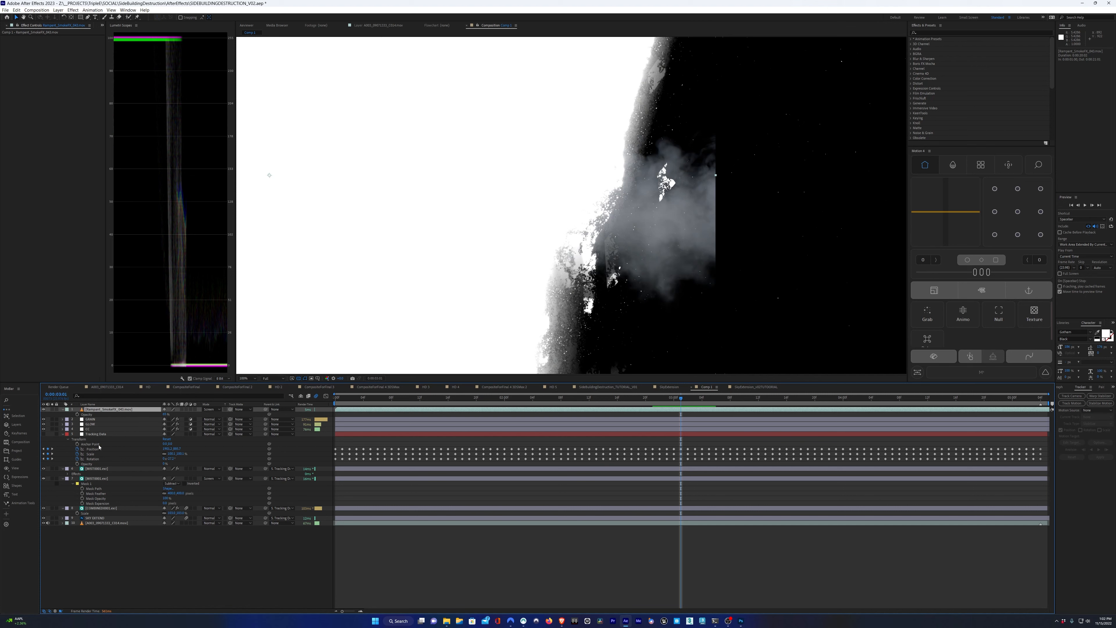
click(97, 469)
text(Matte)
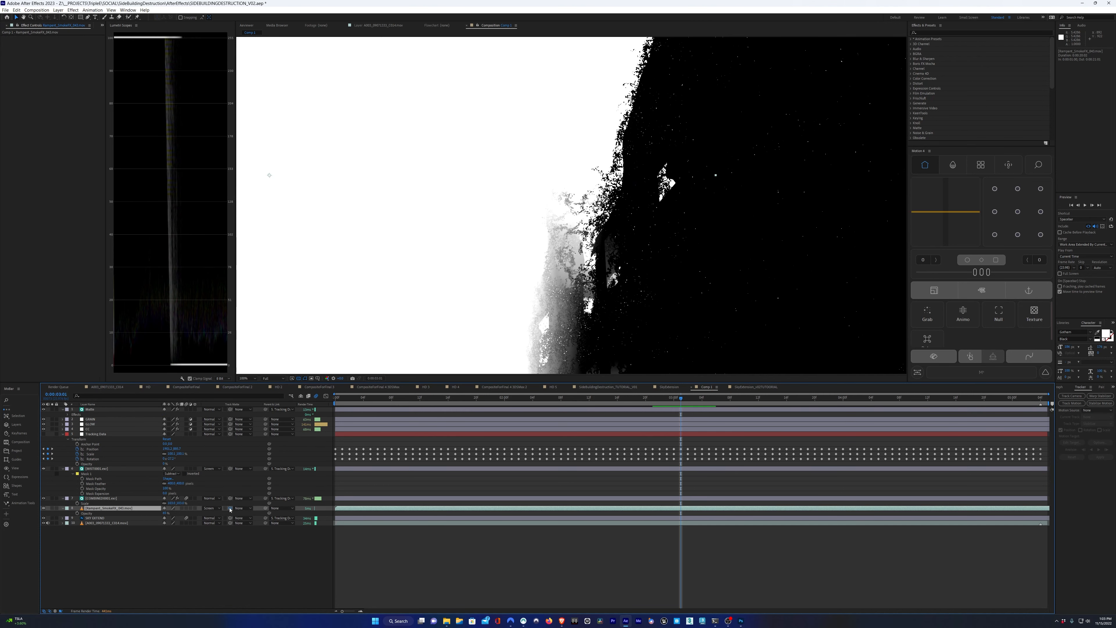
Use the Matte layer as the smoke clip's luma track matte and place the smoke directly beneath the mist layer
drag(229, 508, 92, 411)
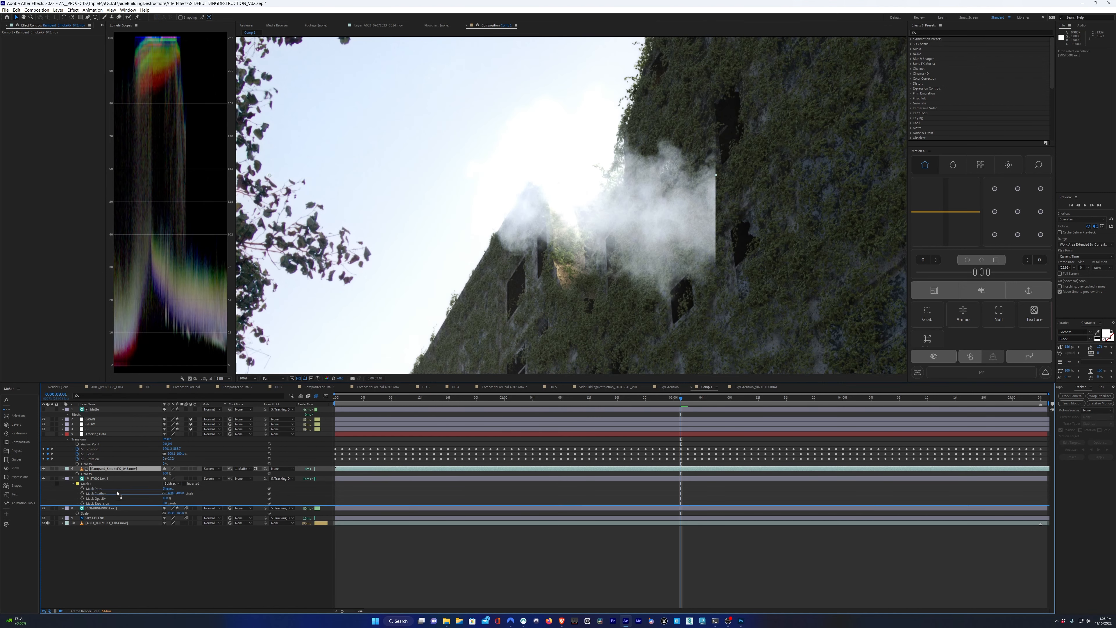
mouse_move(117, 493)
mouse_down()
mouse_move(116, 472)
mouse_move(102, 504)
mouse_up()
click(100, 508)
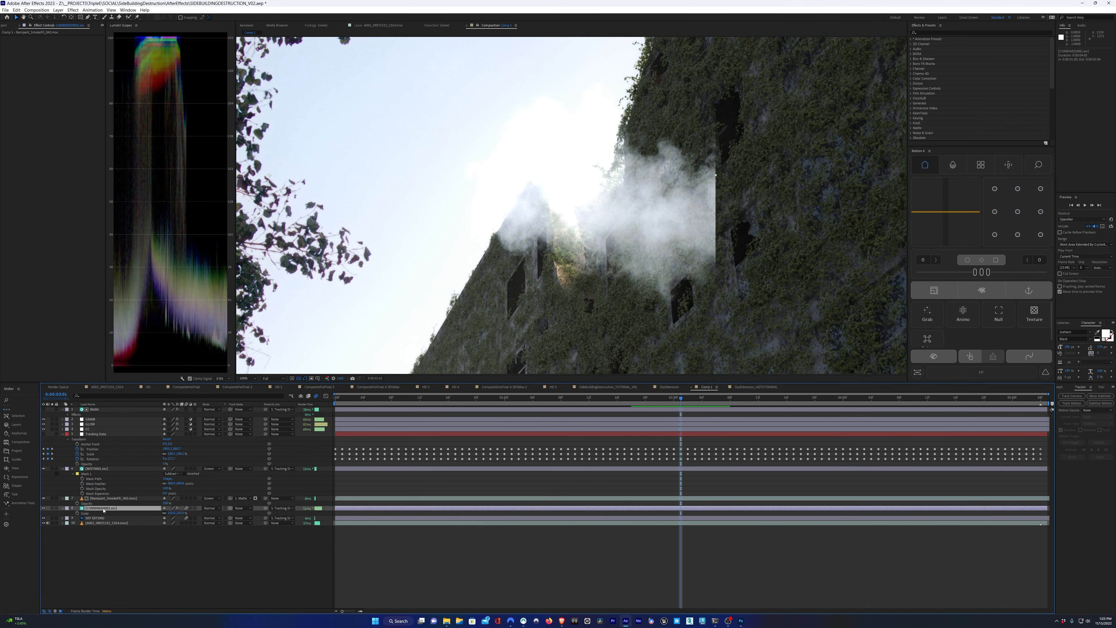
click(108, 499)
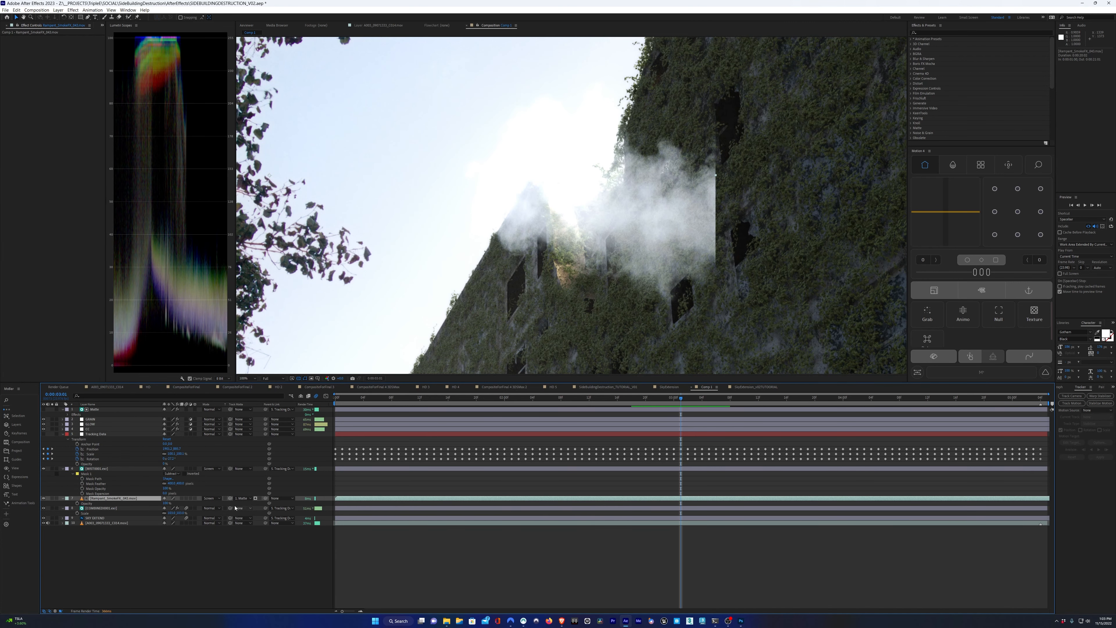
key(period)
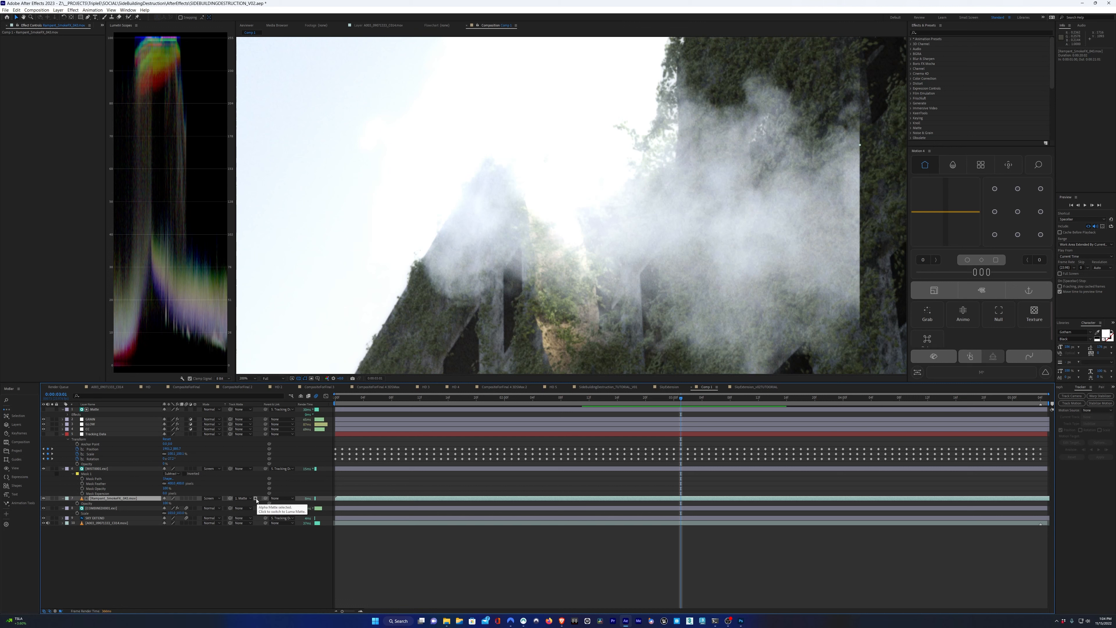
click(256, 498)
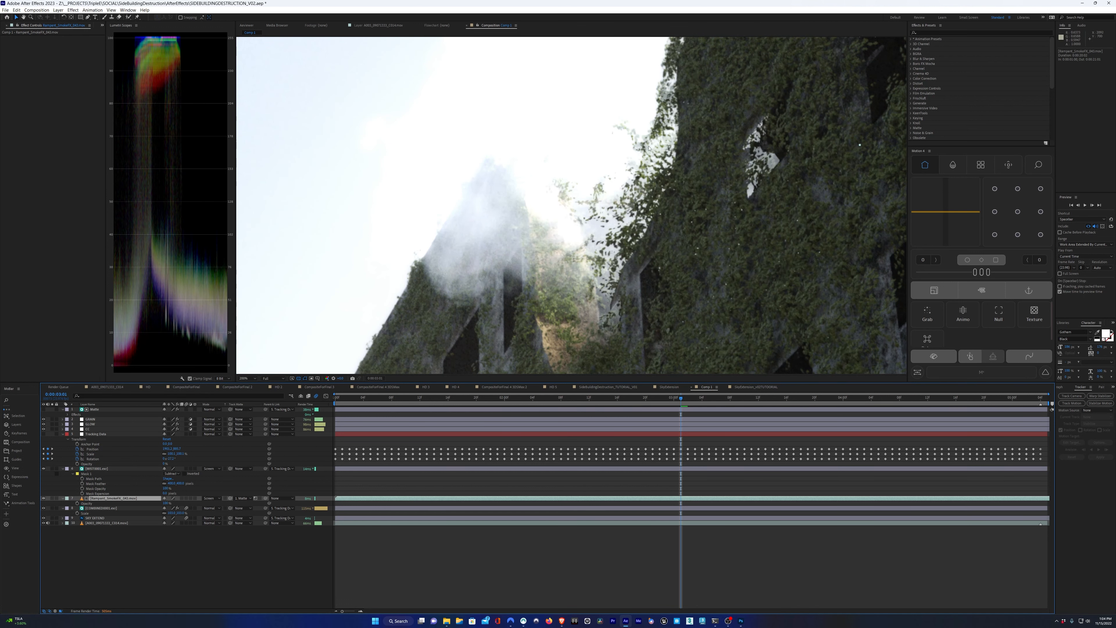
Lower the smoke clip's opacity so it blends subtly around the broken roofline, checking it at close and wide views
key(comma)
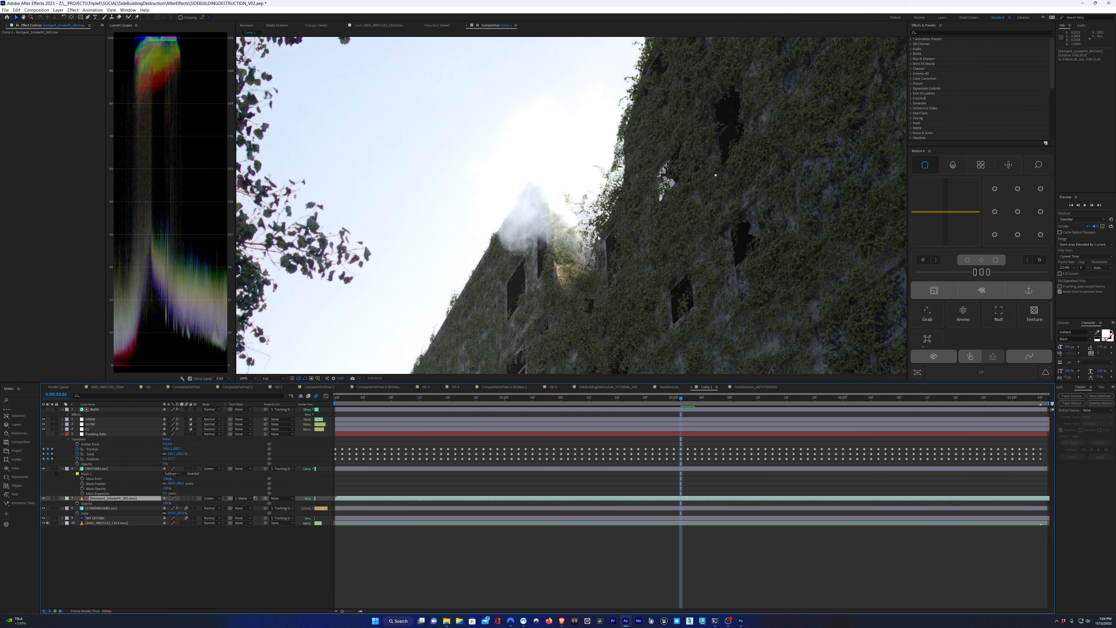
key(period)
drag(167, 502, 154, 503)
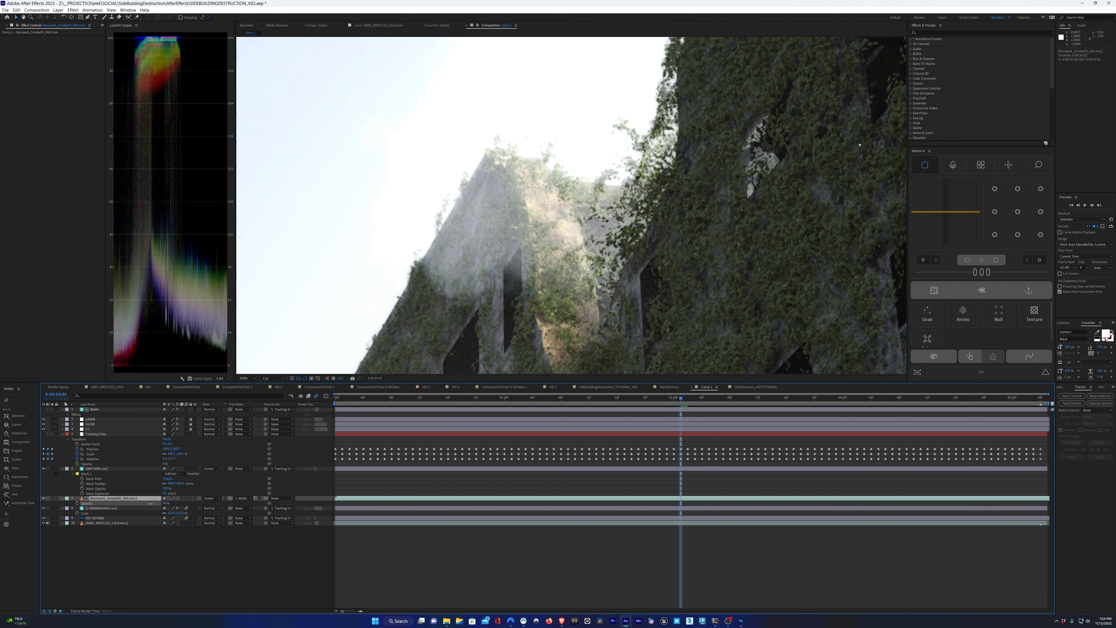
key(comma)
key(period)
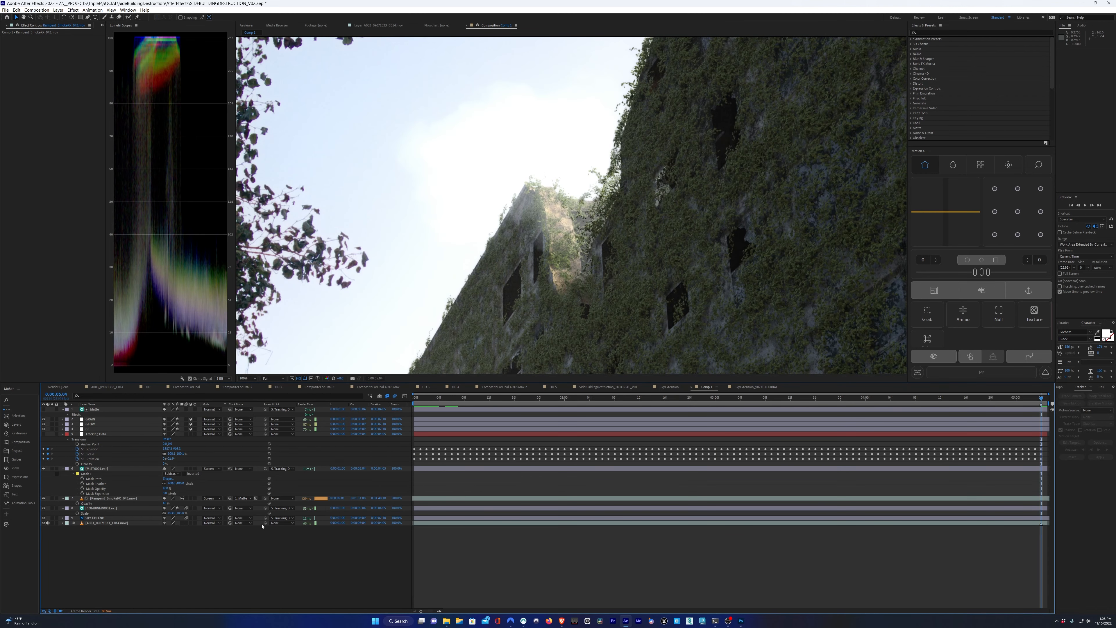
Parent the smoke clip to the Tracking Data null
click(97, 499)
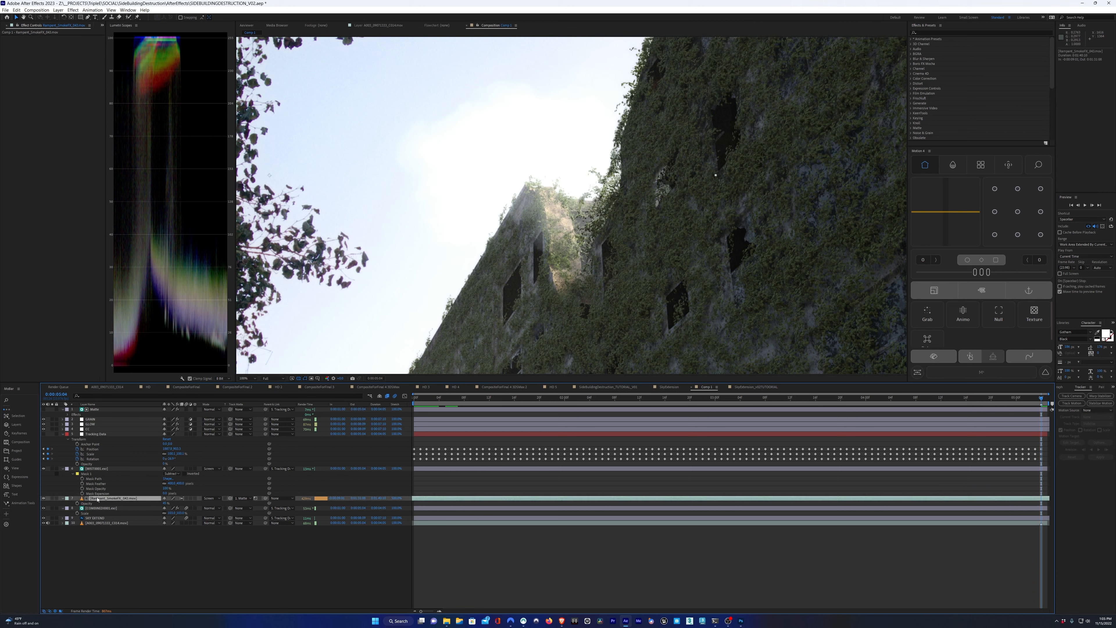
drag(265, 498, 91, 434)
click(555, 591)
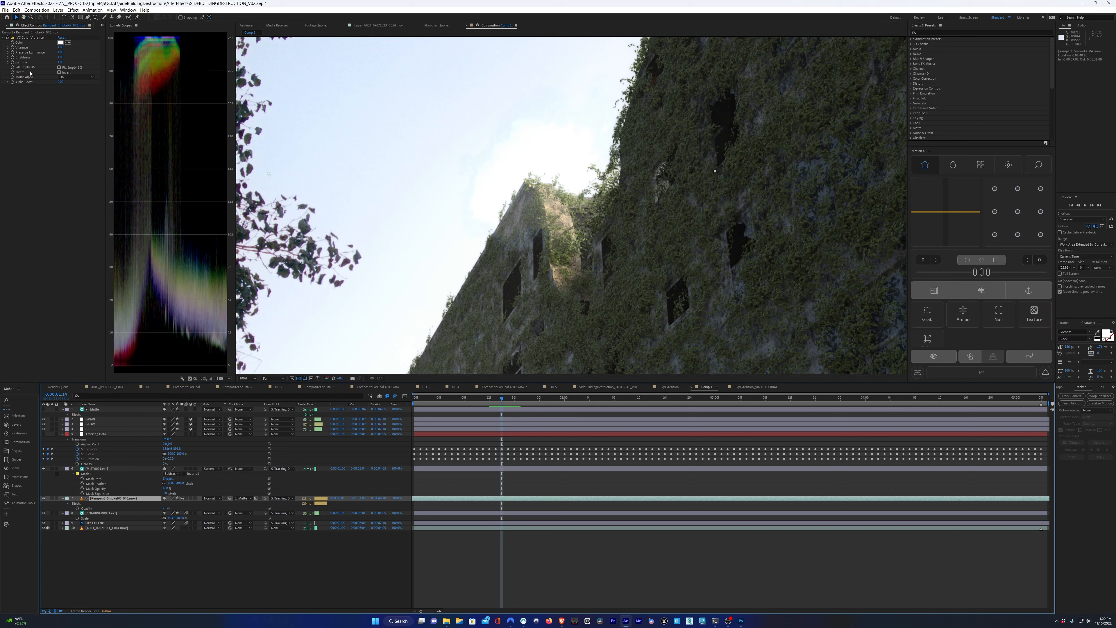
Try the smoke's VC Color Vibrance effect with its matte alpha option Off, and restore the option to On
click(25, 38)
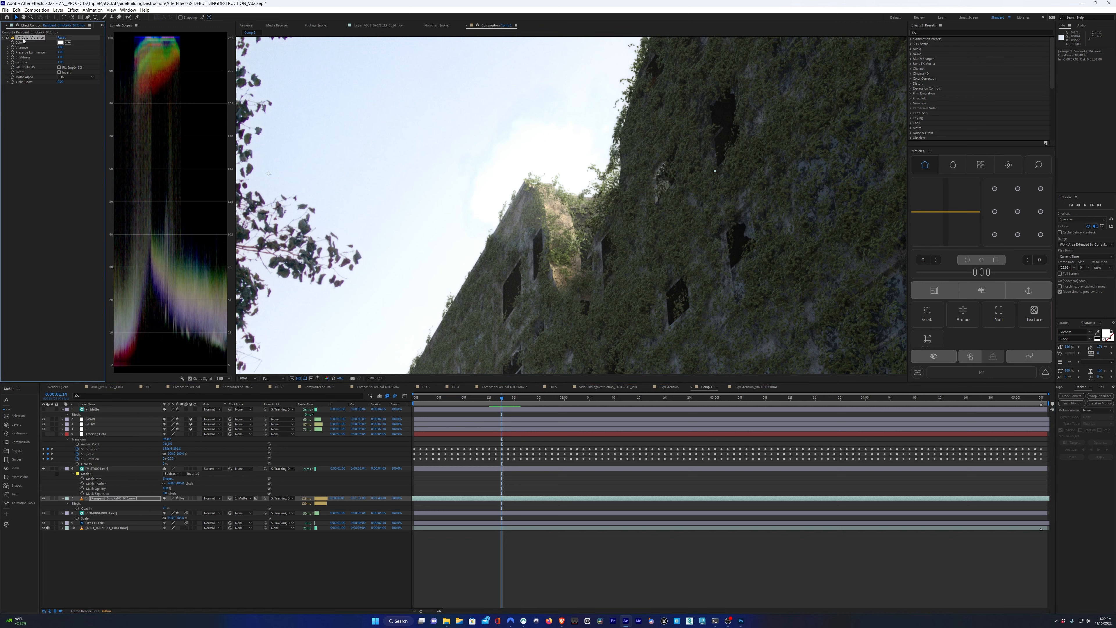
click(66, 77)
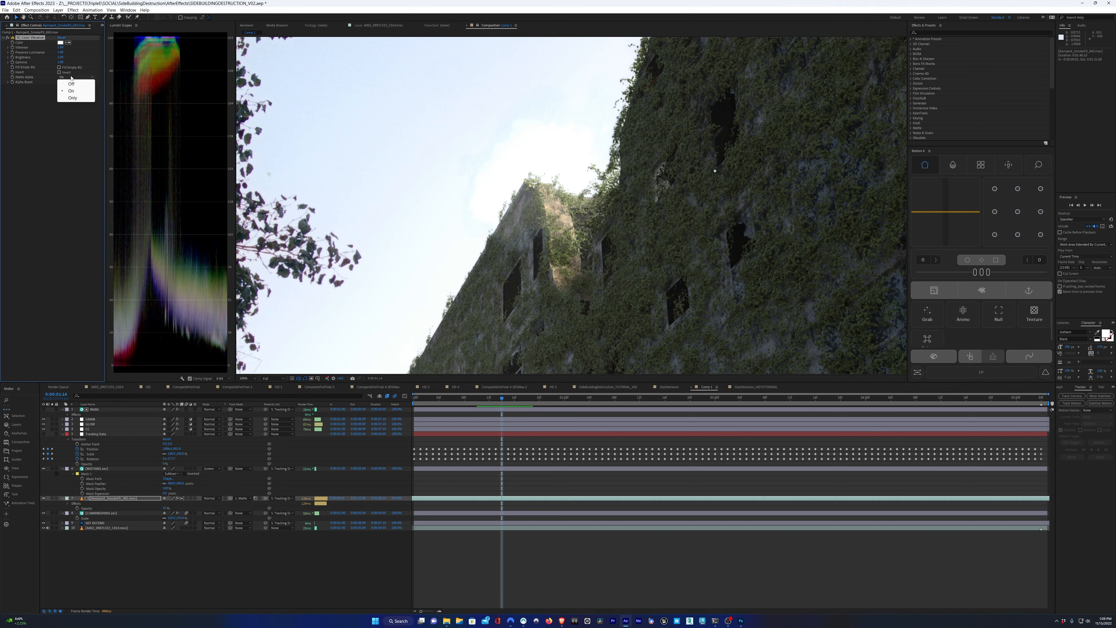
click(71, 90)
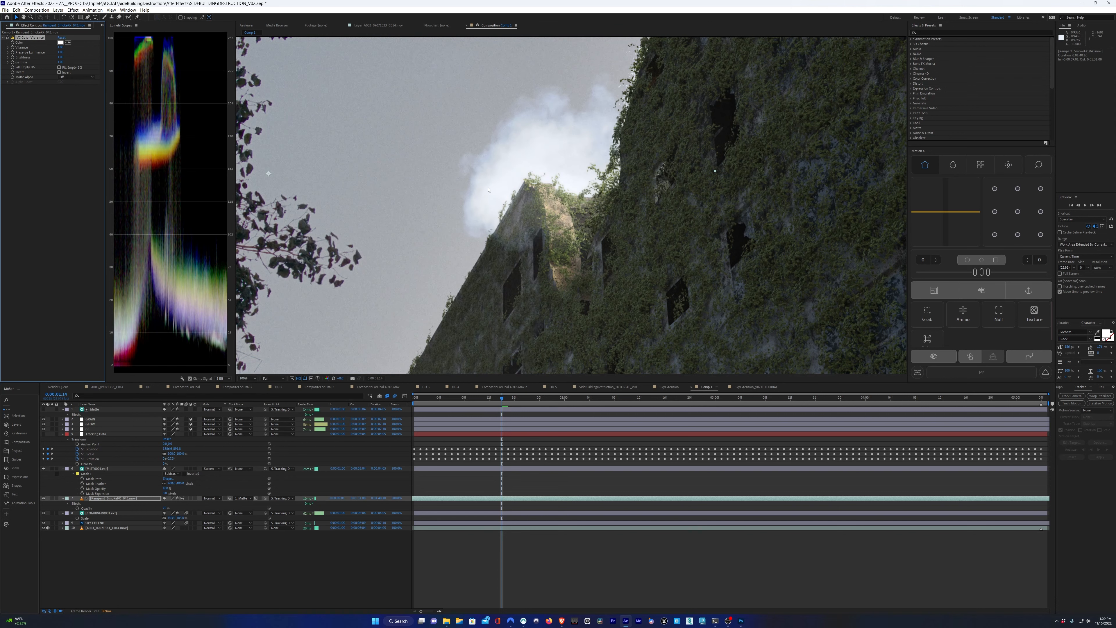
scroll(456, 172, down, 4)
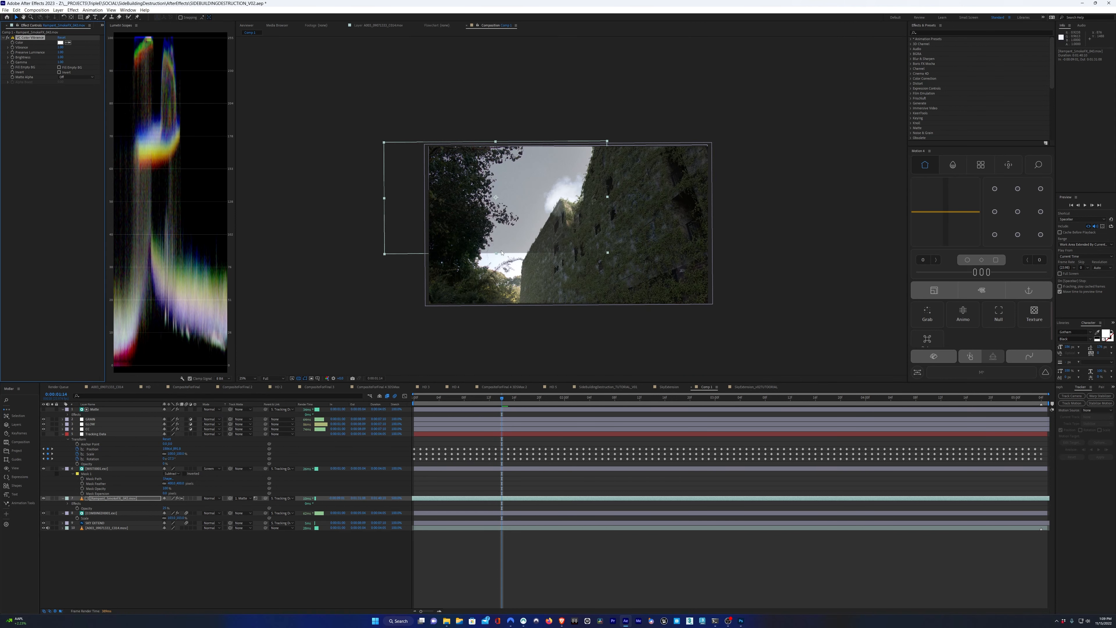
scroll(515, 254, up, 2)
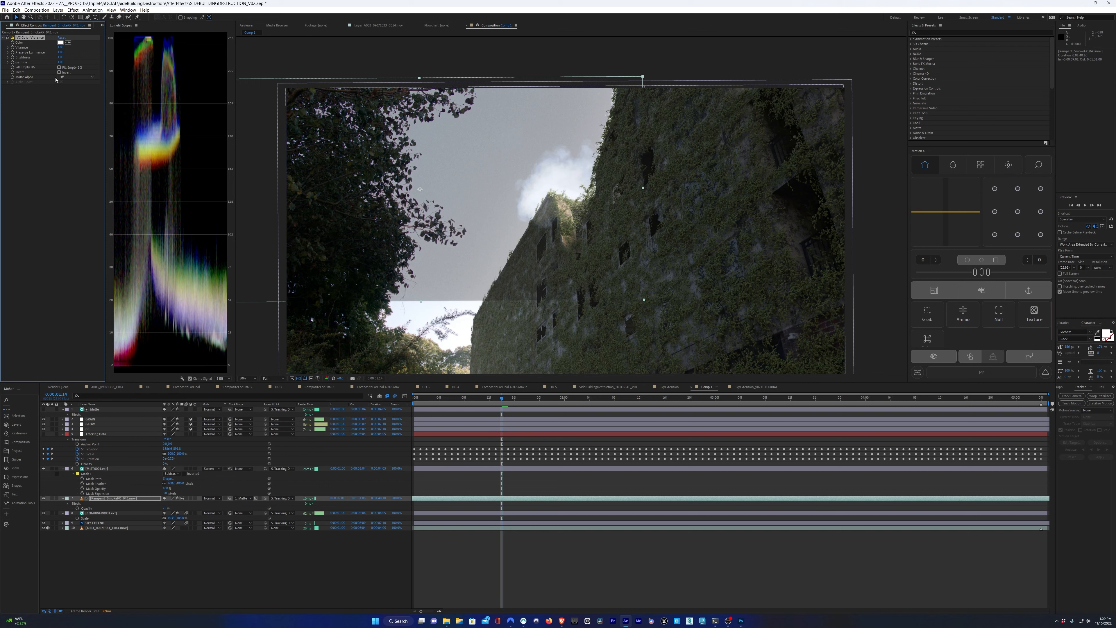
click(73, 77)
click(75, 90)
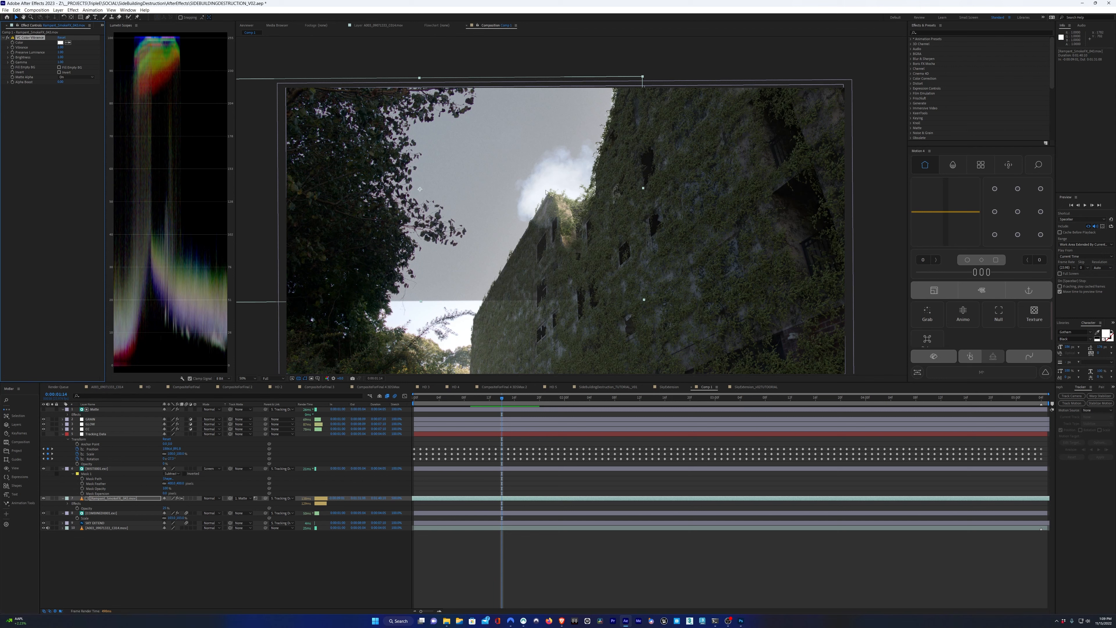
Apply a Tint effect to the smoke clip and move it above the VC Color Vibrance effect
click(73, 9)
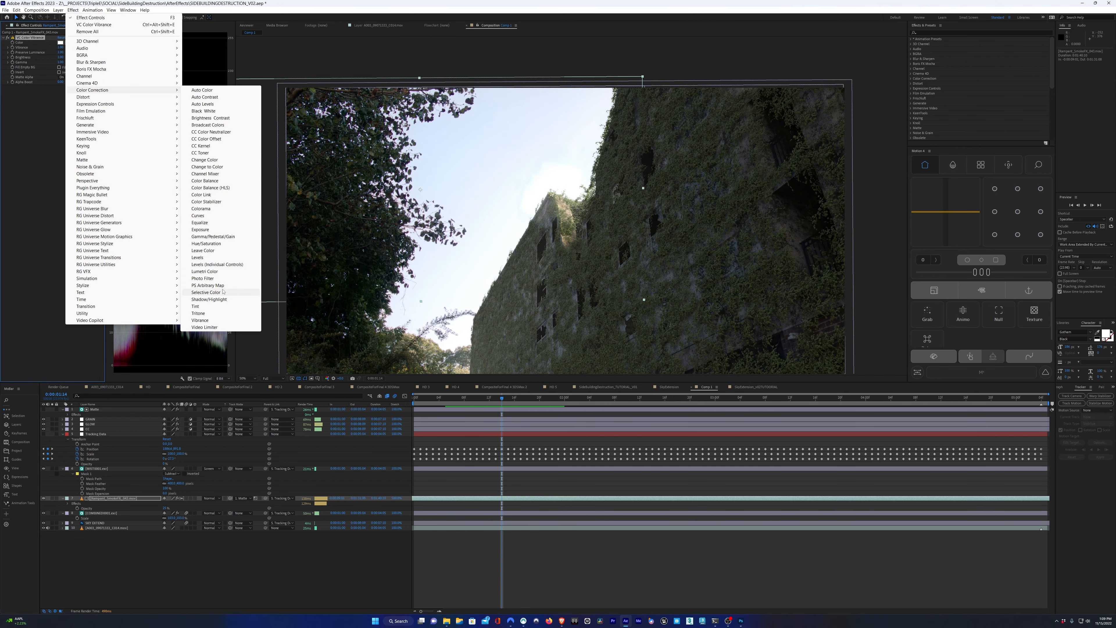
click(219, 286)
drag(32, 151, 31, 36)
scroll(558, 215, up, 2)
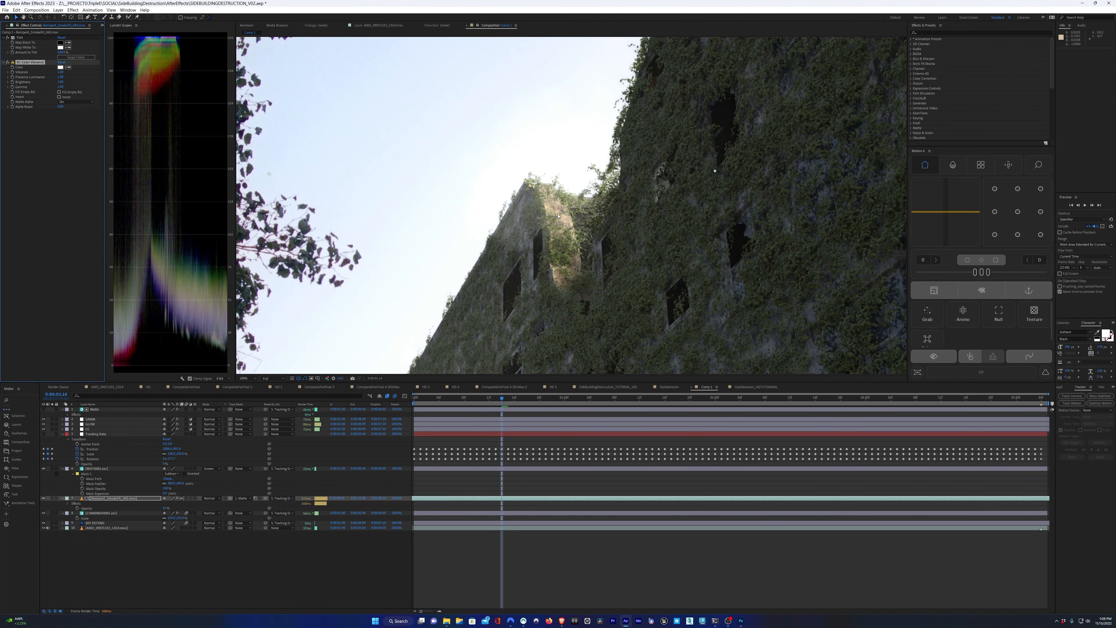
Compare the smoke around the broken roofline with its Tint effect turned off and on
scroll(535, 212, up, 2)
click(7, 38)
scroll(418, 145, down, 1)
drag(421, 143, 437, 171)
scroll(496, 89, up, 1)
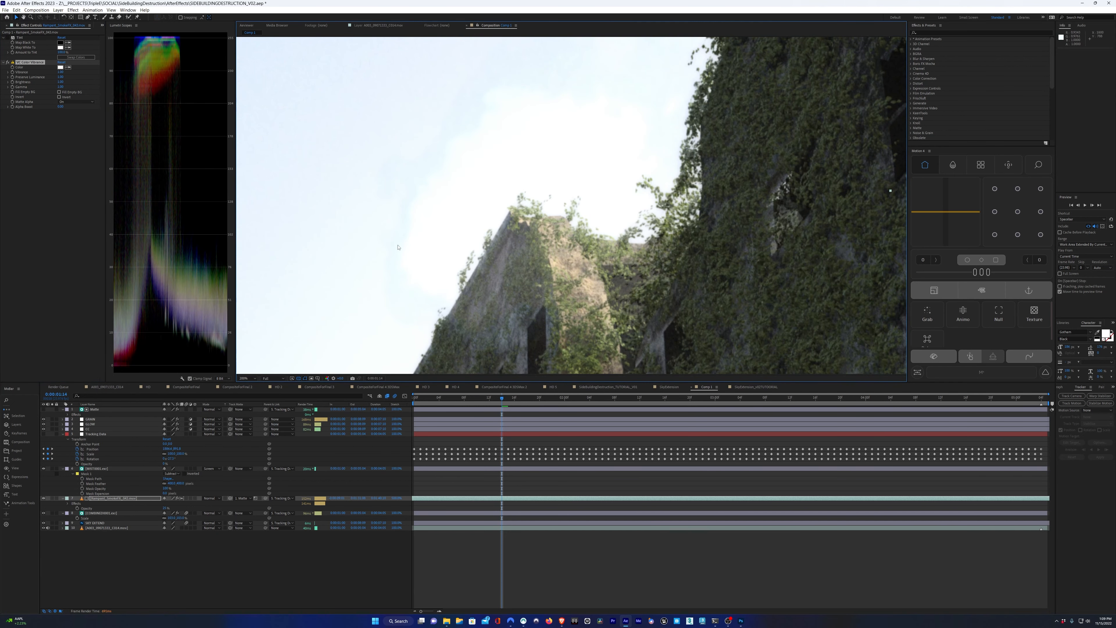
drag(437, 137, 475, 196)
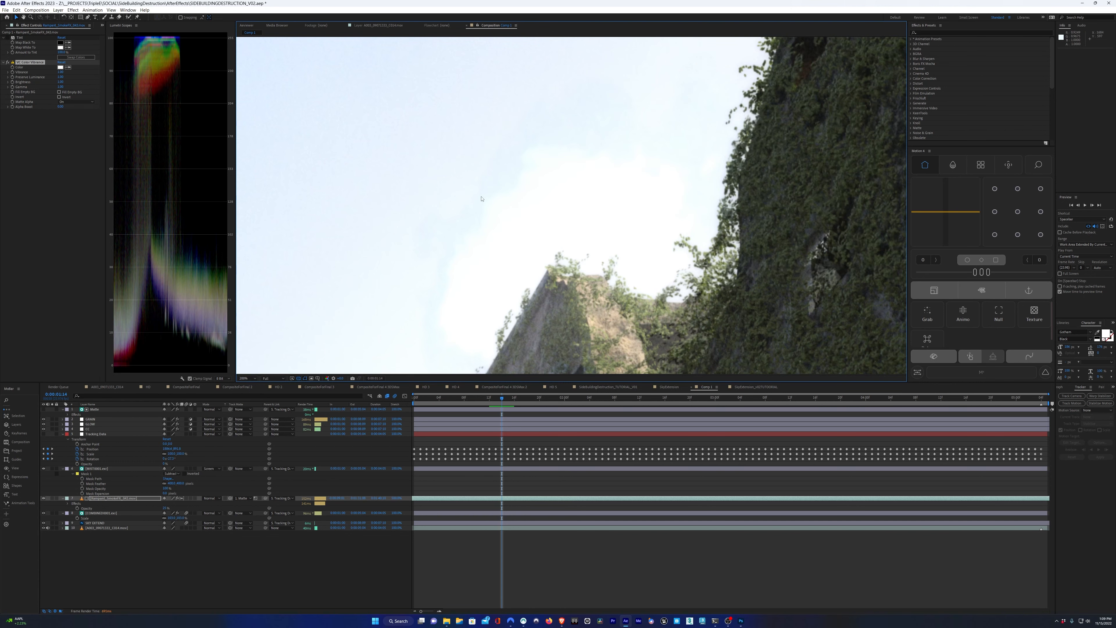
click(7, 38)
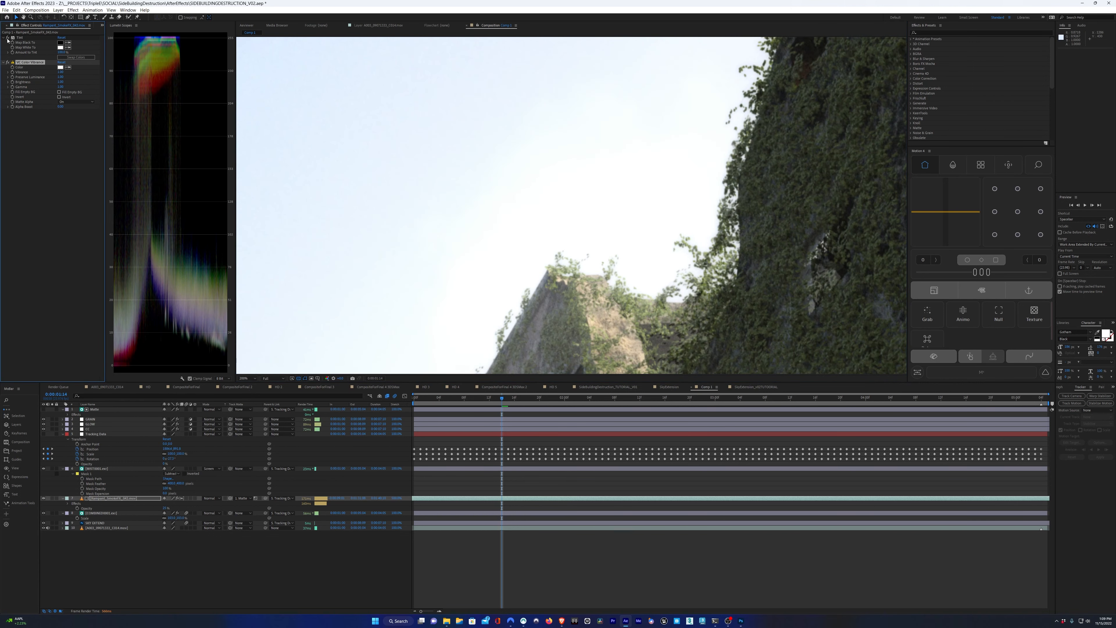
scroll(506, 191, down, 2)
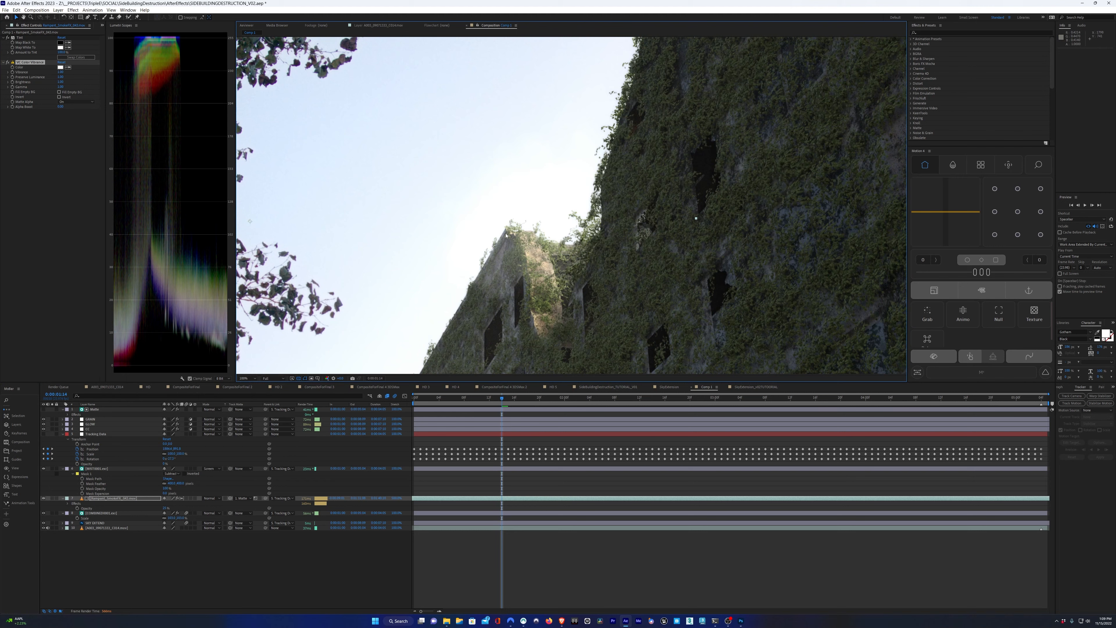
Play back the composition around the roofline to review the tinted smoke in motion
drag(520, 243, 490, 219)
click(51, 96)
key(space)
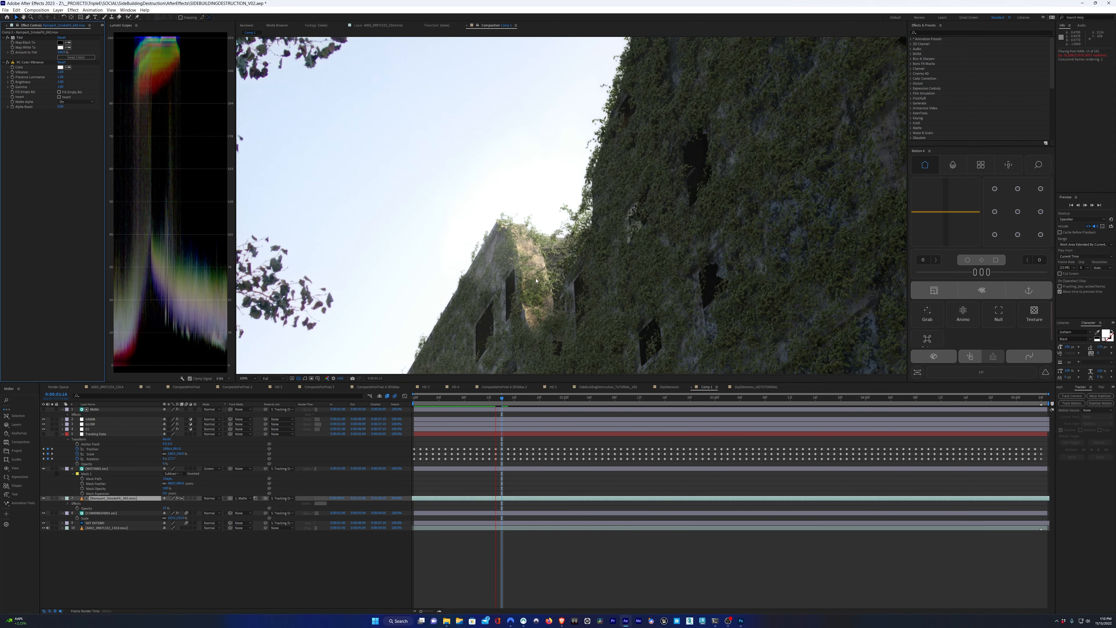
Duplicate the smoke clip's Tint effect and place the copy below VC Color Vibrance to darken the smoke
scroll(529, 291, down, 2)
click(20, 38)
key(ctrl+d)
drag(25, 64, 26, 68)
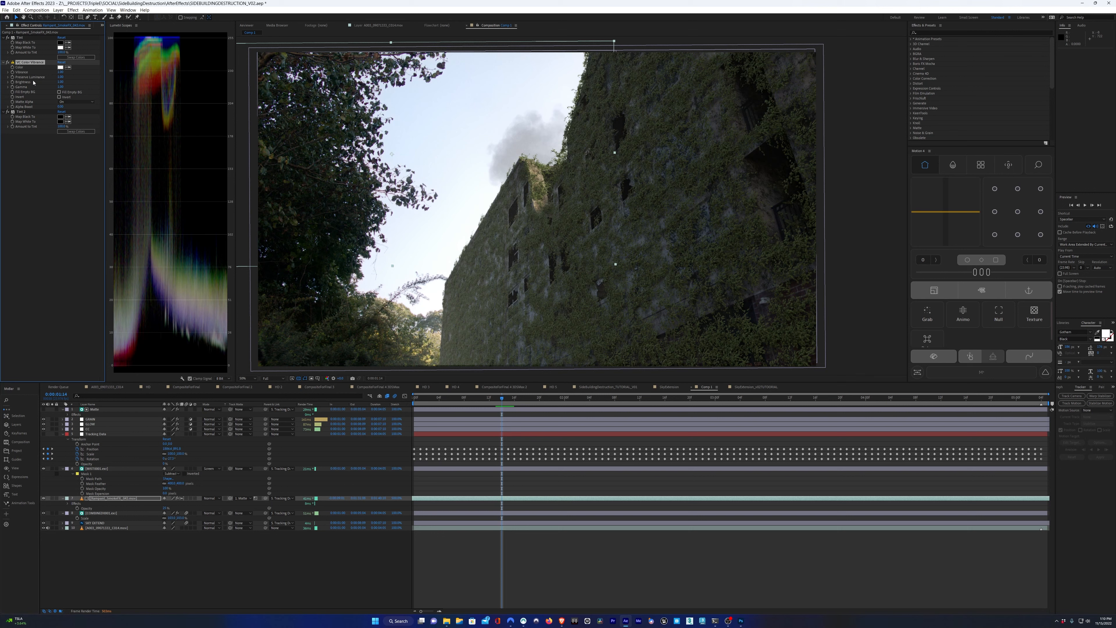
click(25, 113)
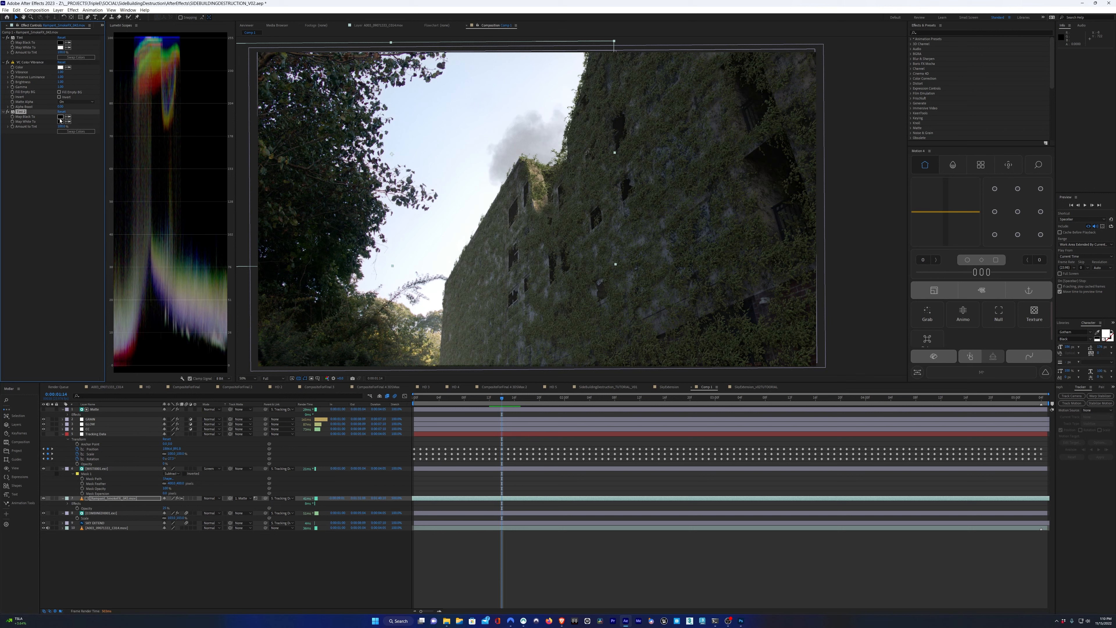
Adjust the smoke clip's opacity so the darkened smoke blends subtly at the roofline, and preview the shot
drag(165, 508, 377, 504)
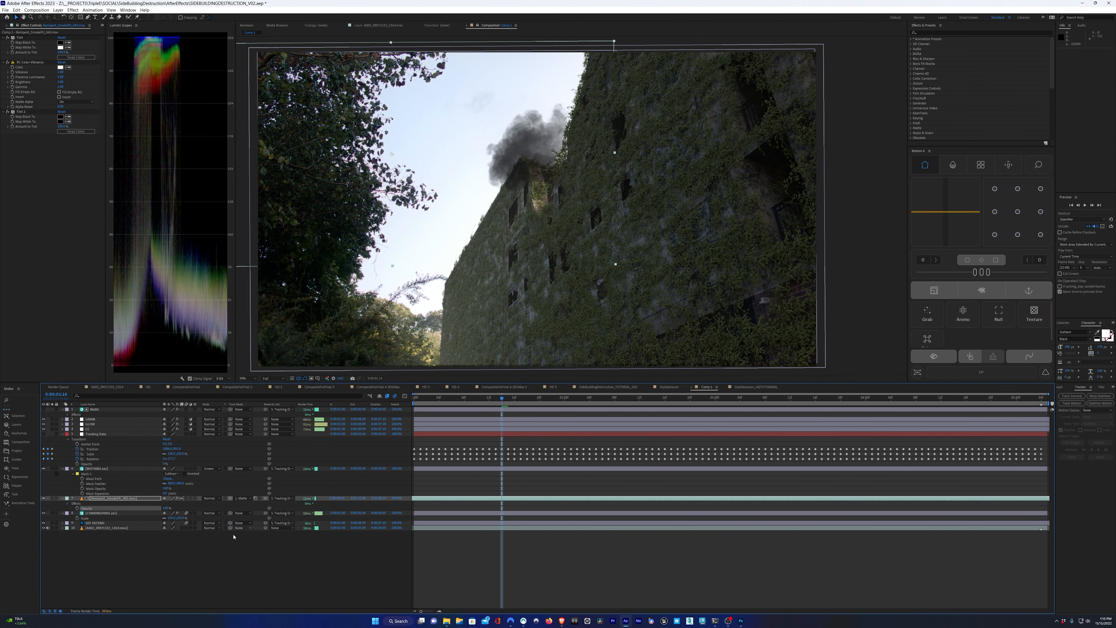
scroll(547, 293, up, 2)
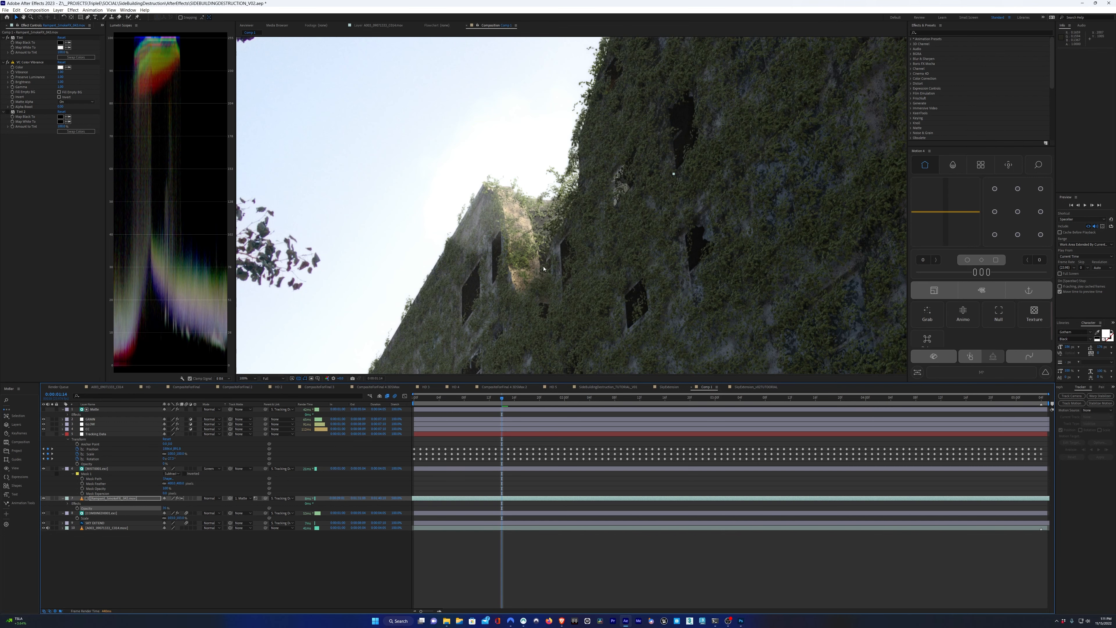
scroll(544, 269, down, 2)
key(space)
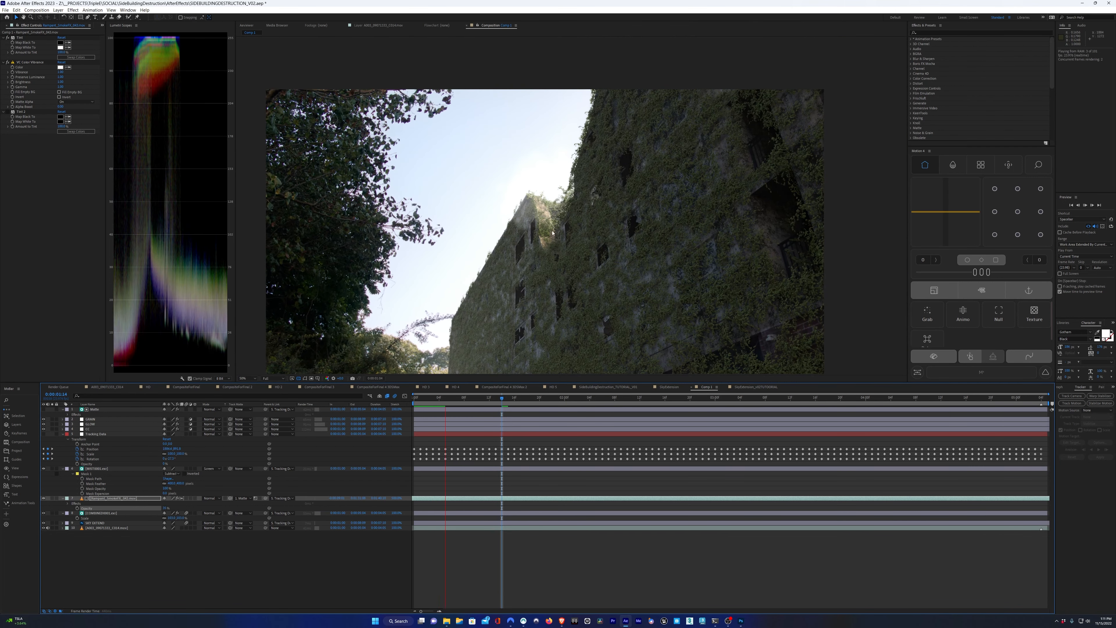
key(ctrl+z)
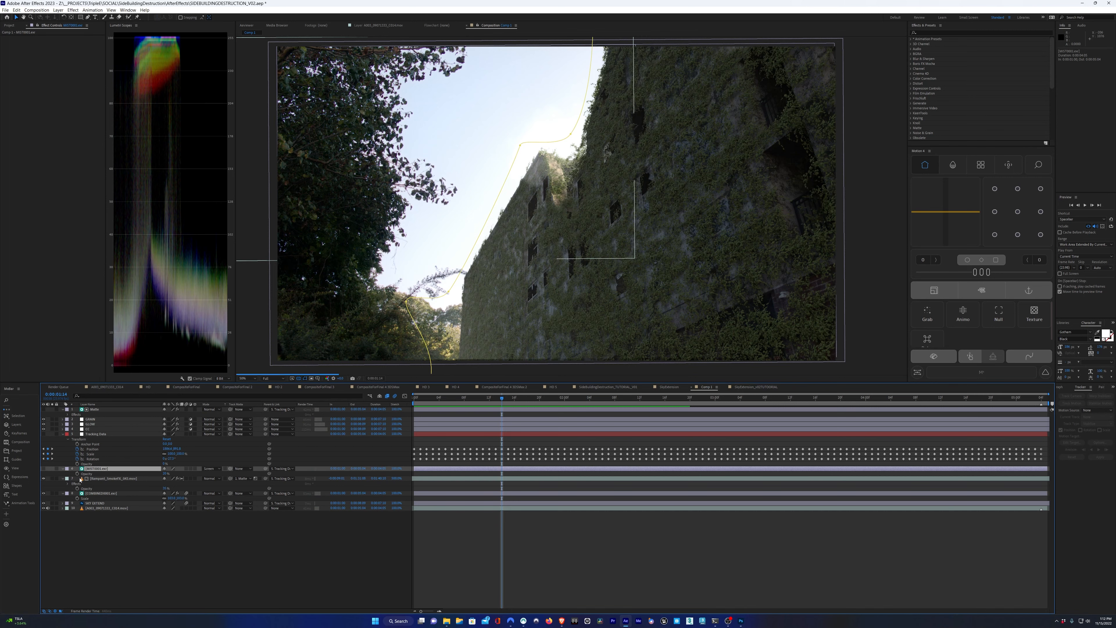
Hide the mist and smoke layers to examine the composite without these atmospheric elements
click(44, 478)
click(109, 538)
click(553, 274)
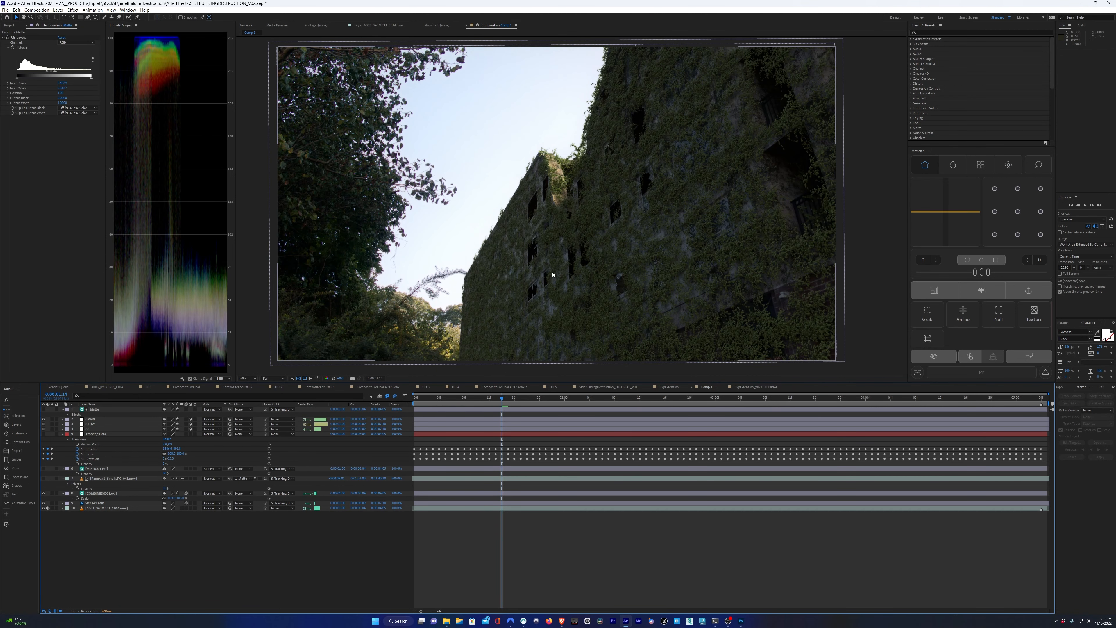